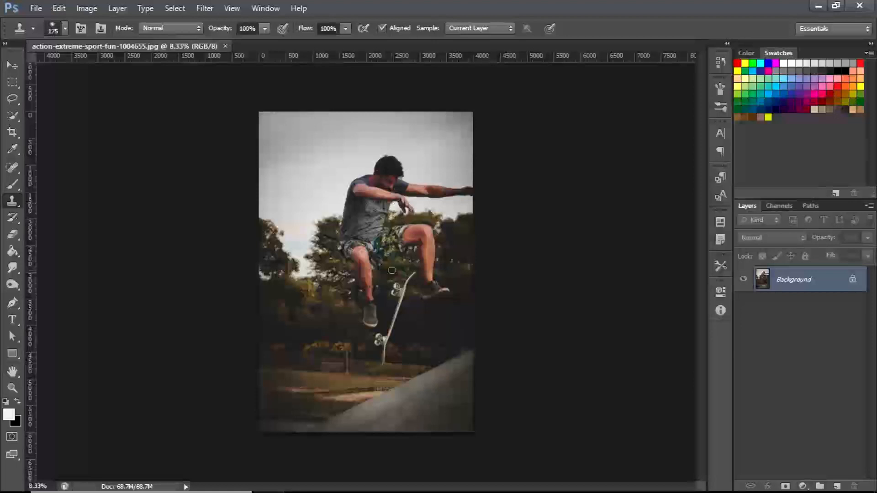
pyautogui.click(35, 14)
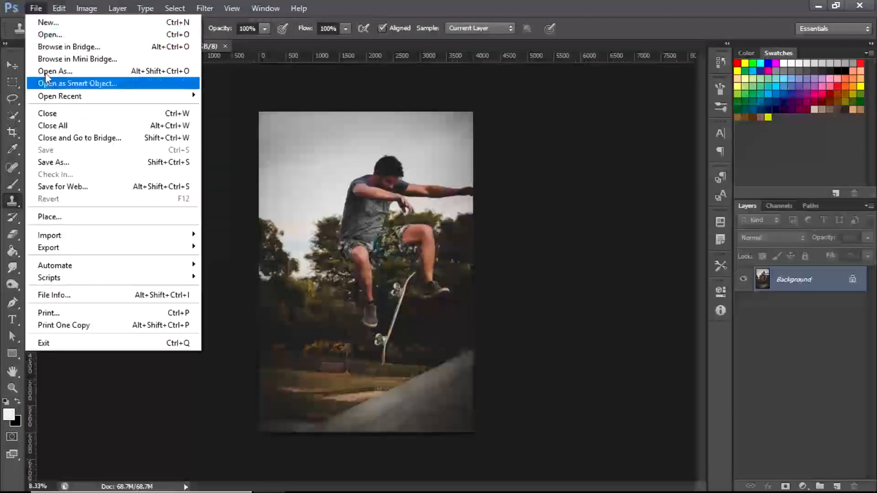
pyautogui.click(362, 6)
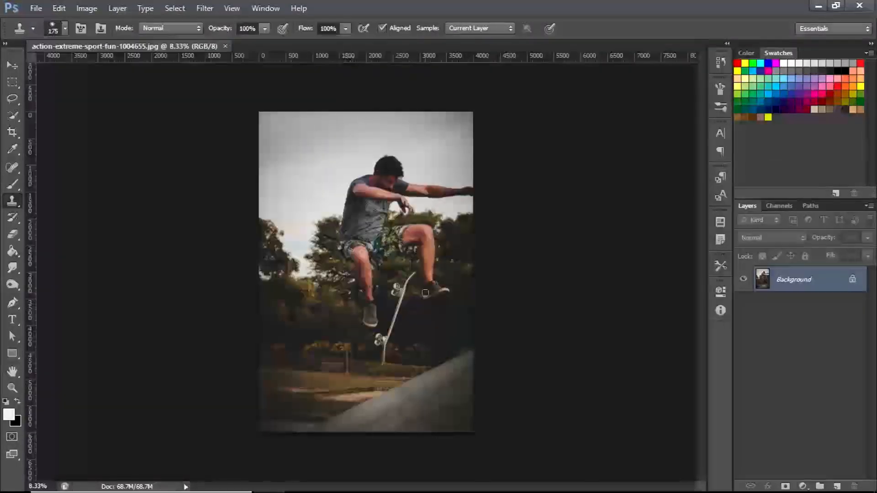
# - Switch to Windows Ink Workspace and open a screen sketch of the current screen
pyautogui.moveTo(753, 481)
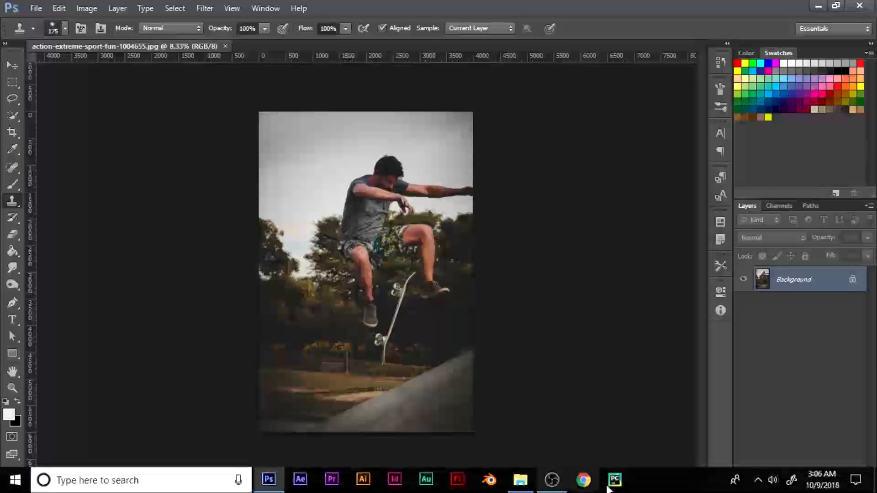
pyautogui.click(785, 477)
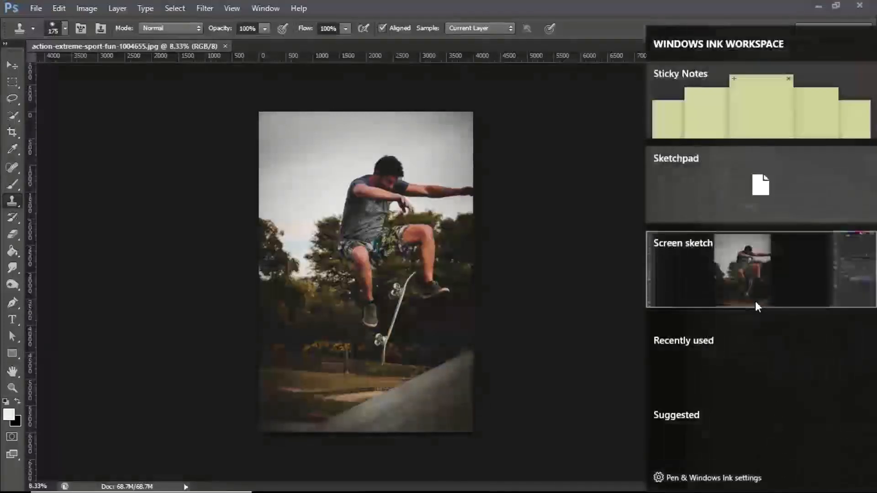
pyautogui.click(653, 283)
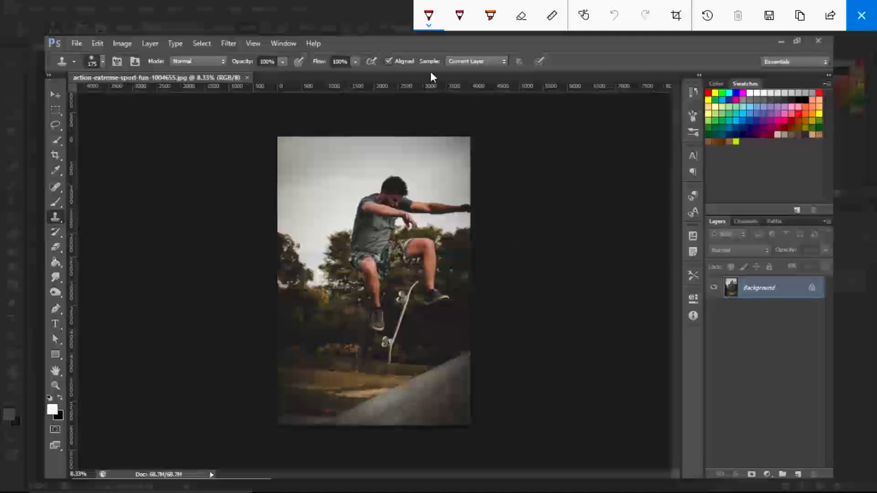
# - Set the ballpoint pen colour to orange-yellow for annotating the screenshot
pyautogui.click(430, 21)
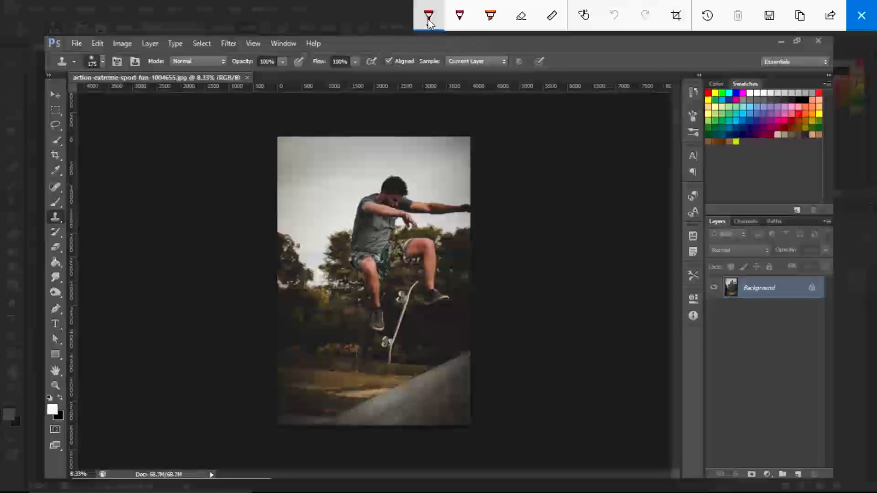
pyautogui.click(429, 22)
pyautogui.click(429, 22)
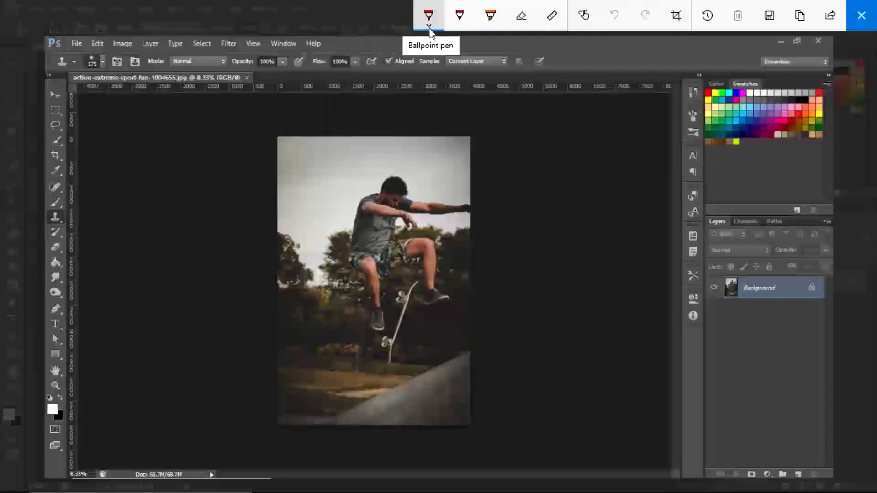
pyautogui.click(430, 27)
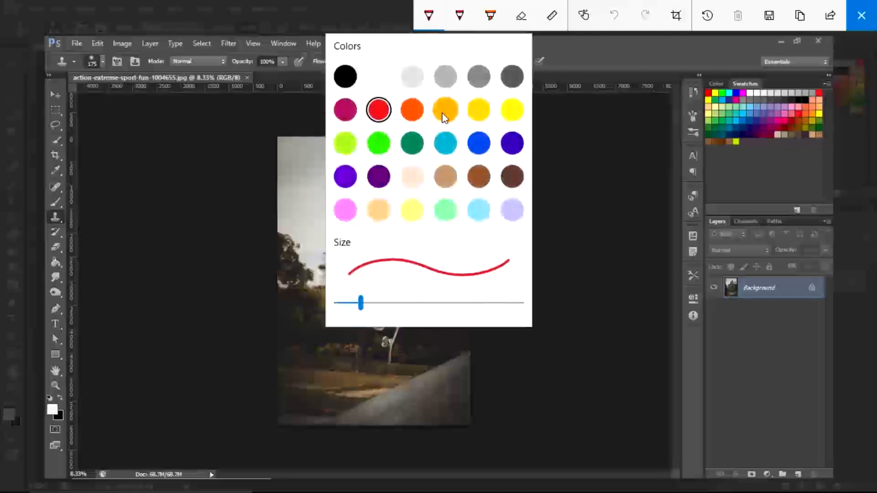
pyautogui.click(443, 111)
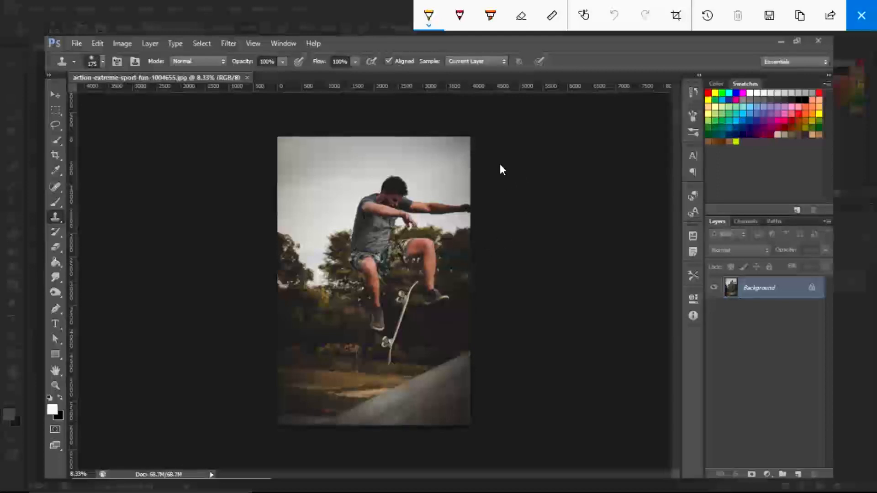
# - Handwrite the notes "Motion (fast)" and "Minimal" with arrows beside the skateboarder photo
pyautogui.moveTo(488, 153); pyautogui.dragTo(537, 147)
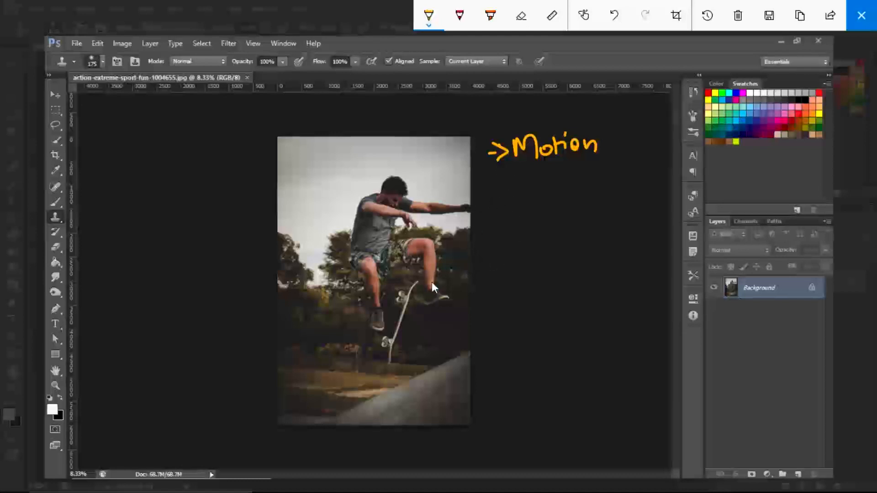
pyautogui.moveTo(624, 116); pyautogui.dragTo(618, 171)
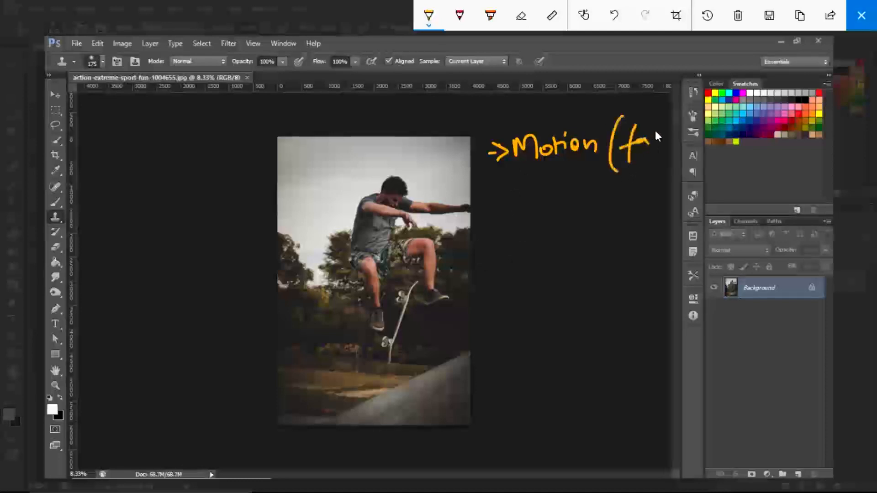
pyautogui.moveTo(652, 137); pyautogui.dragTo(666, 132)
pyautogui.moveTo(668, 106)
pyautogui.mouseDown()
pyautogui.moveTo(666, 155)
pyautogui.moveTo(637, 138)
pyautogui.moveTo(645, 139)
pyautogui.mouseUp()
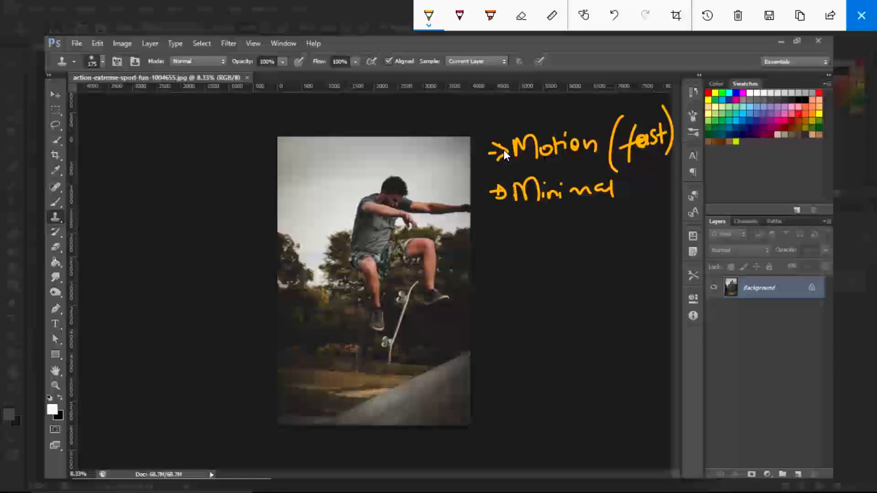
# - Bracket and double-underline the handwritten notes, and close the screen sketch to return to Photoshop
pyautogui.moveTo(503, 120)
pyautogui.mouseDown()
pyautogui.moveTo(496, 228)
pyautogui.moveTo(625, 209)
pyautogui.mouseUp()
pyautogui.moveTo(455, 222); pyautogui.dragTo(616, 205)
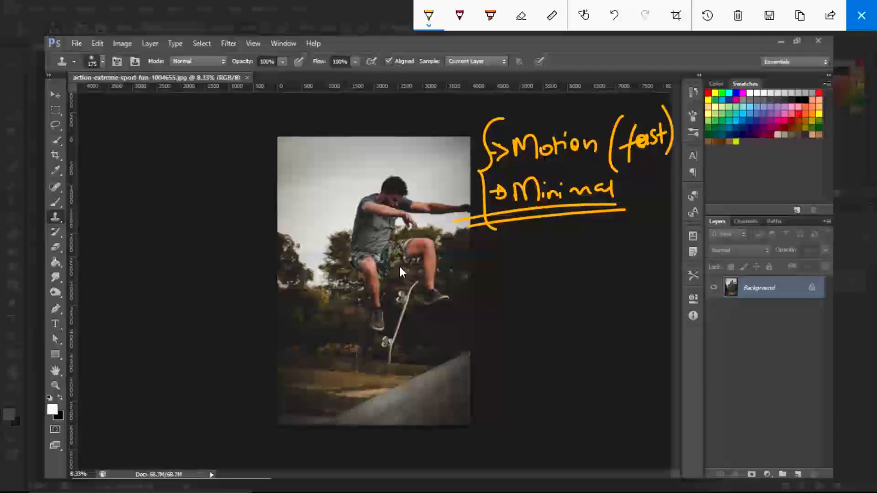
pyautogui.click(861, 15)
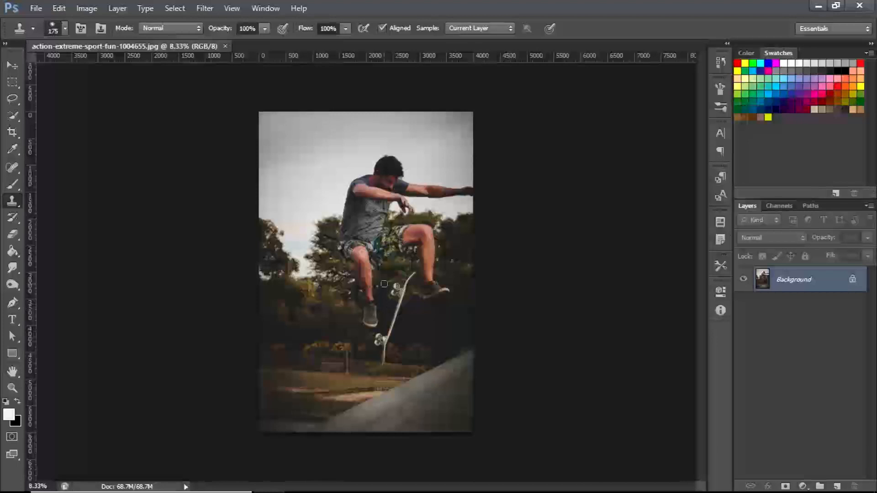
# - Start a Pen tool shape path at the back of the skateboarder's neck, adding a curved anchor behind the ear
pyautogui.hotkey('ctrl', '-')
pyautogui.hotkey('ctrl', '+')
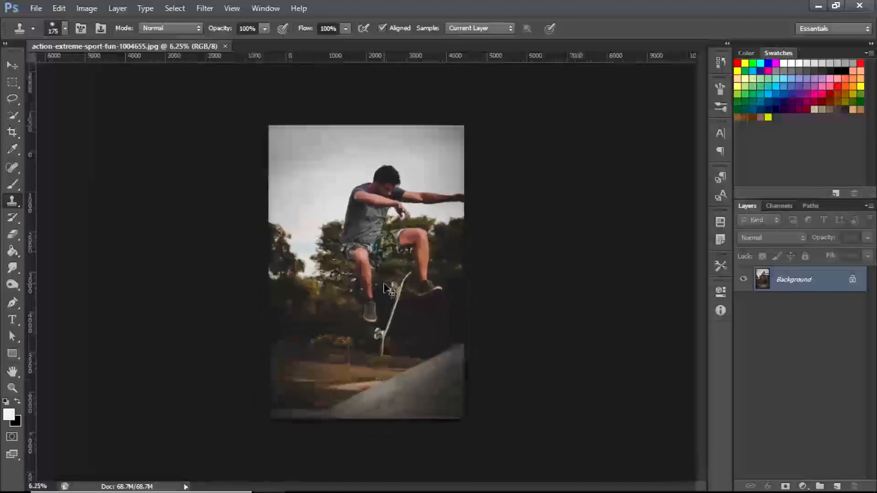
pyautogui.hotkey('ctrl', '+')
pyautogui.hotkey('ctrl', '+')
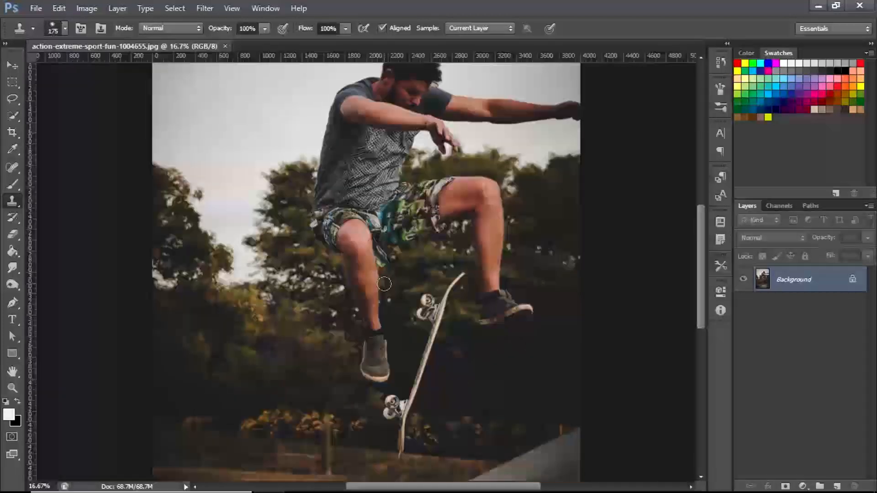
pyautogui.press('space')
pyautogui.moveTo(349, 299); pyautogui.dragTo(329, 329)
pyautogui.moveTo(436, 212); pyautogui.dragTo(342, 325)
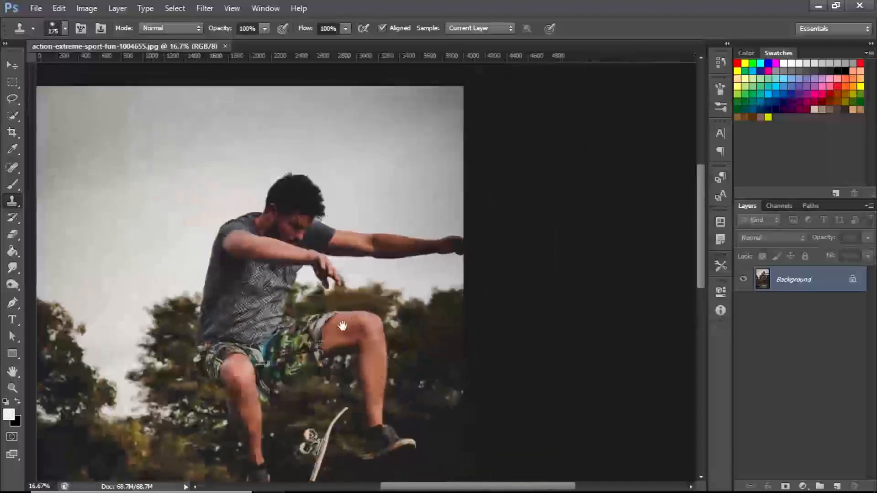
pyautogui.hotkey('ctrl', '+')
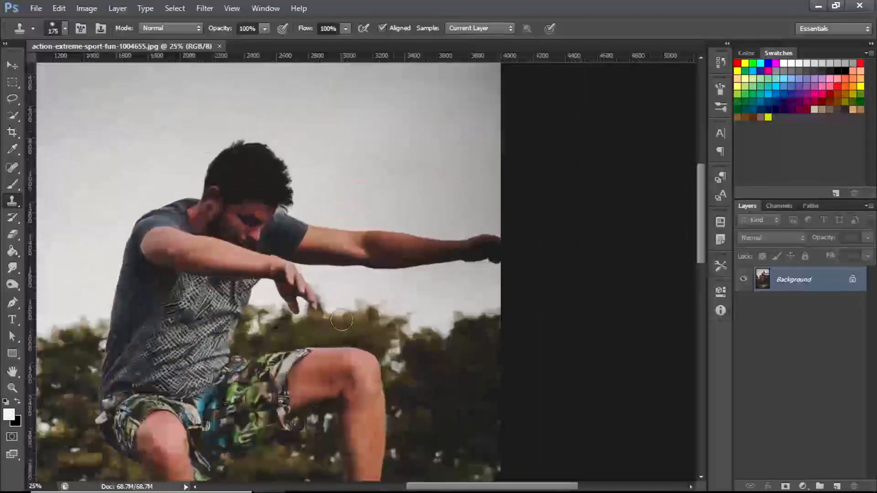
pyautogui.moveTo(335, 314); pyautogui.dragTo(374, 285)
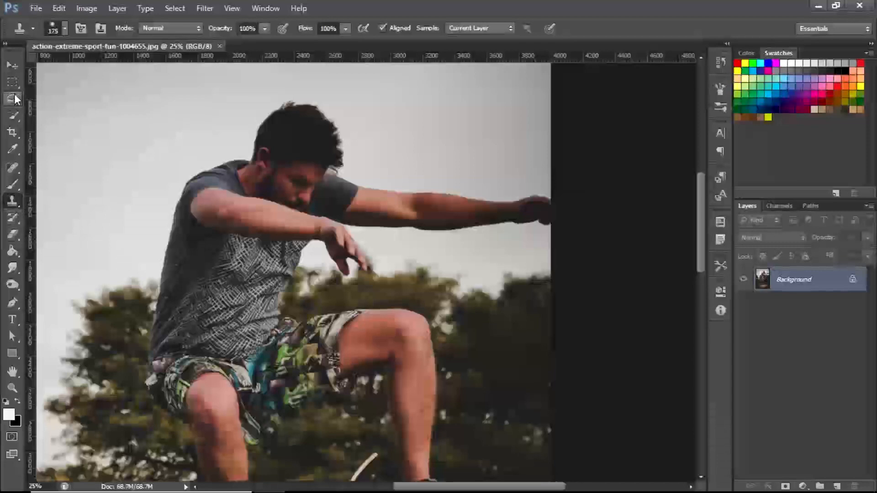
pyautogui.press('p')
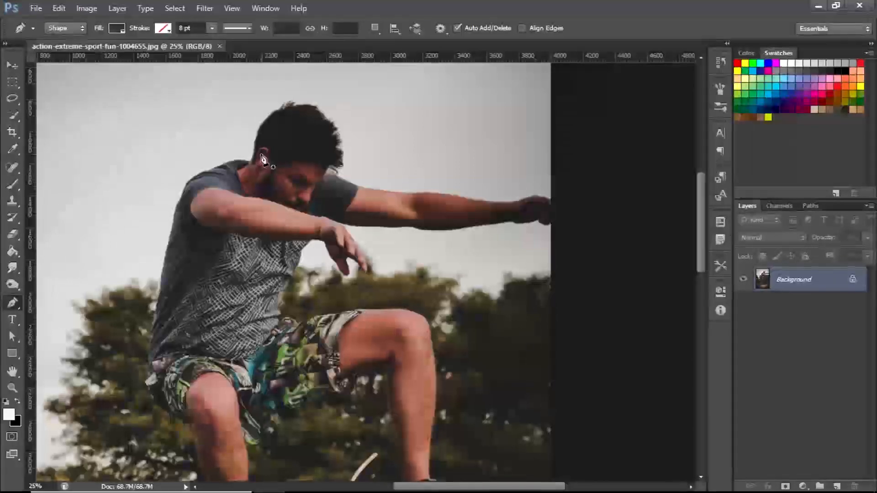
pyautogui.hotkey('ctrl', '+')
pyautogui.hotkey('ctrl', '+')
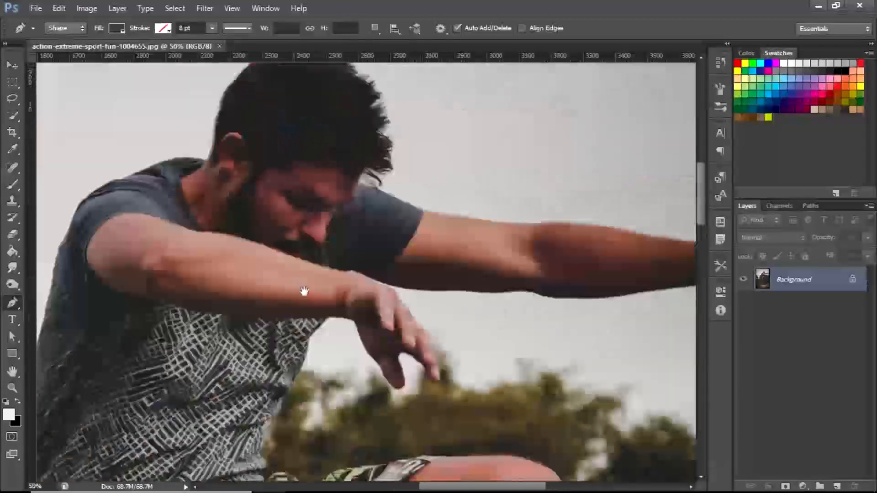
pyautogui.moveTo(304, 291); pyautogui.dragTo(381, 436)
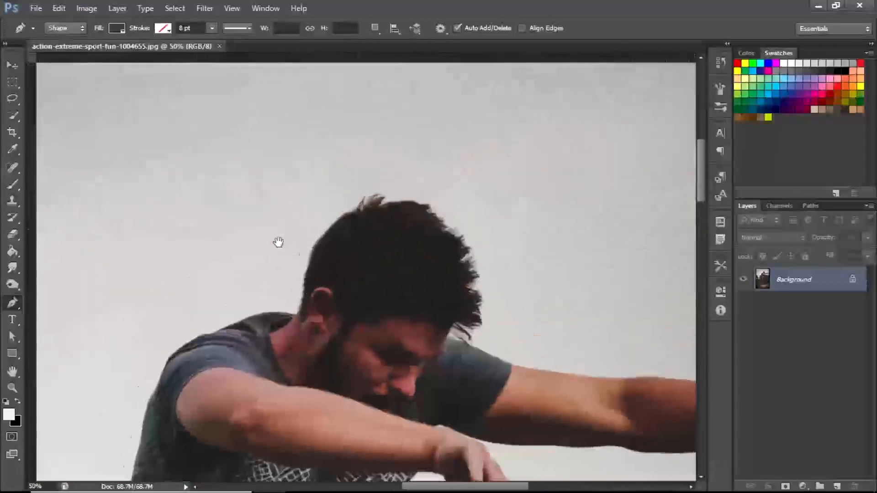
pyautogui.moveTo(279, 243); pyautogui.dragTo(227, 196)
pyautogui.moveTo(286, 243); pyautogui.dragTo(250, 220)
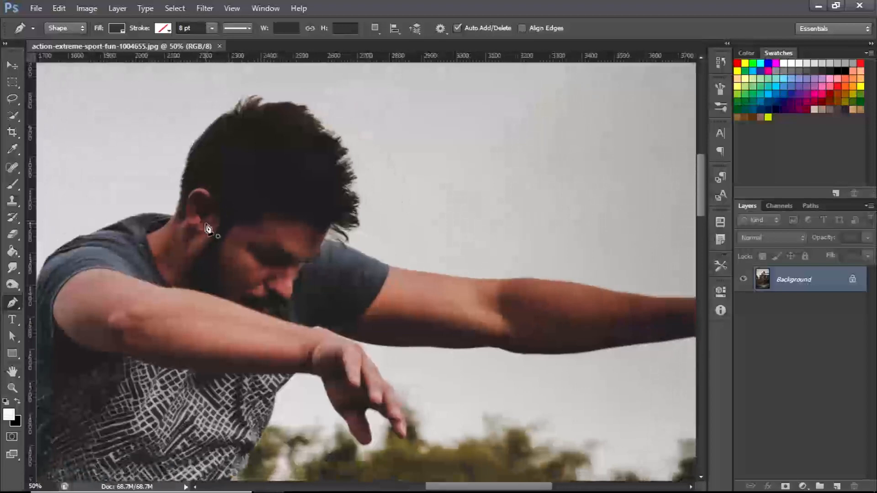
pyautogui.click(177, 223)
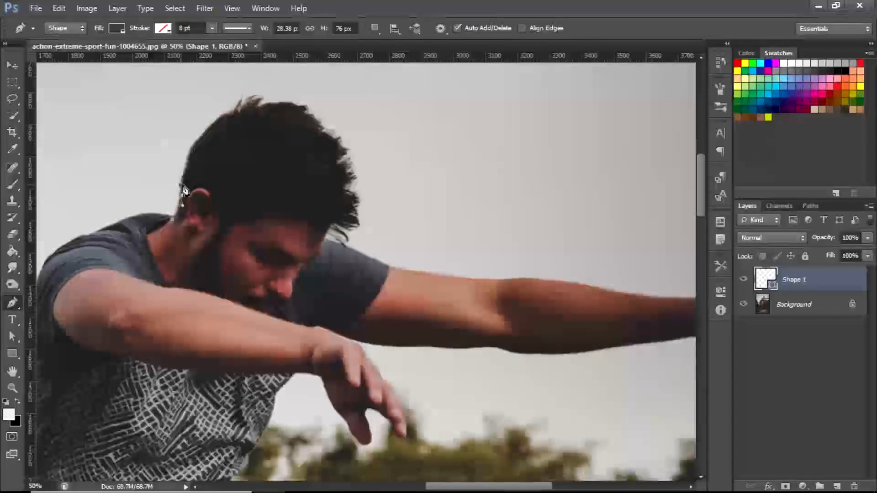
pyautogui.moveTo(180, 184); pyautogui.dragTo(181, 185)
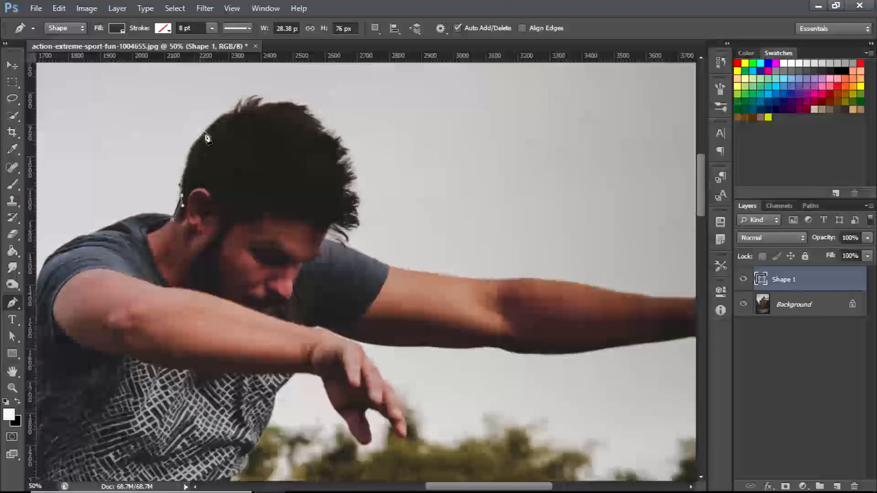
# - Set the pen shape's fill to no colour and check its stroke options
pyautogui.click(118, 28)
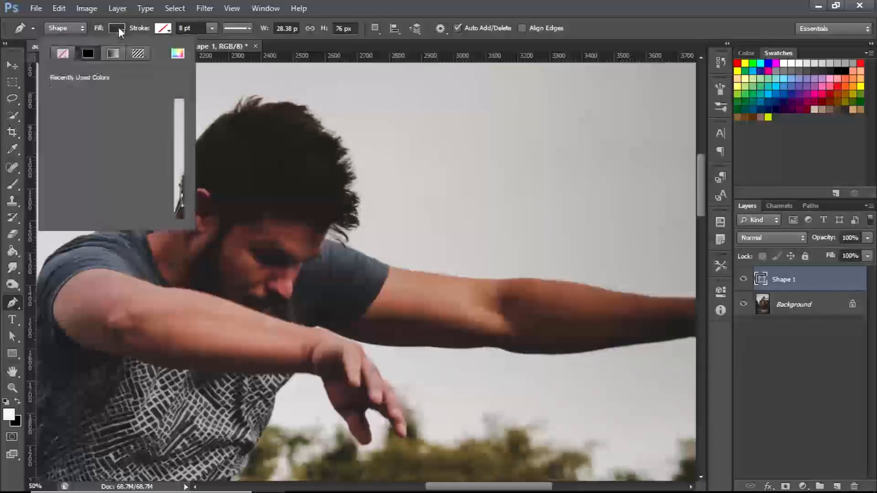
pyautogui.click(64, 54)
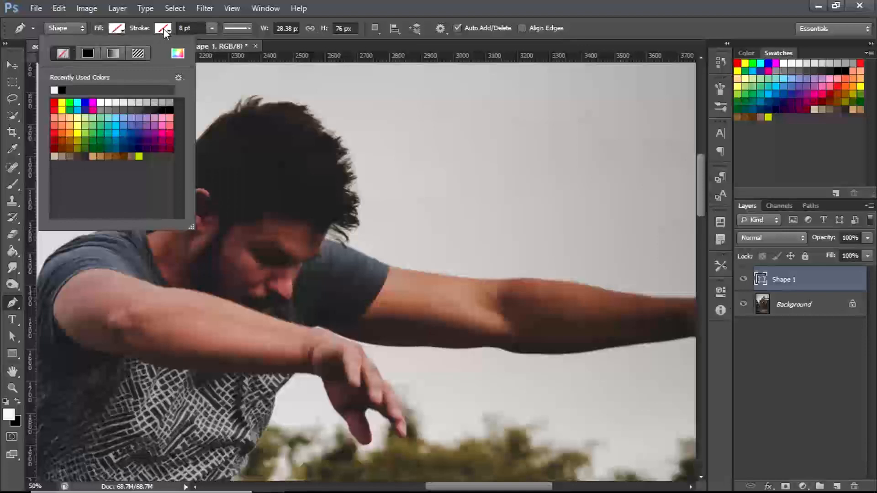
pyautogui.click(348, 8)
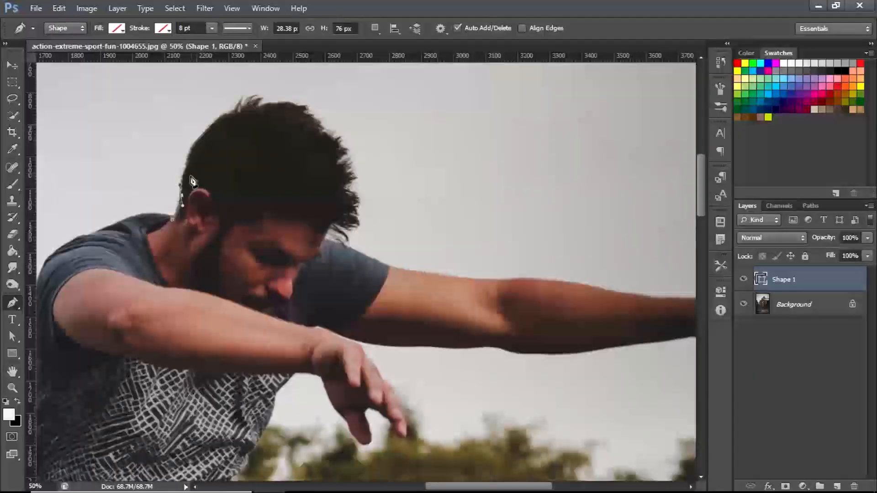
pyautogui.click(167, 31)
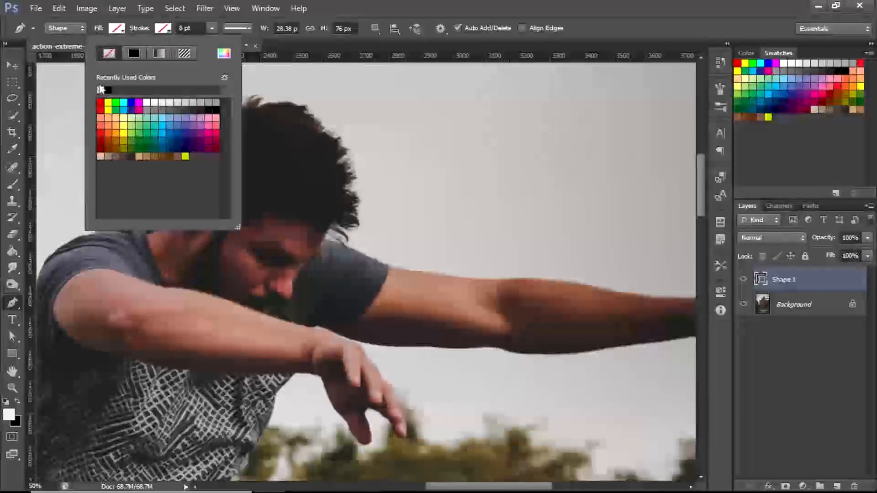
pyautogui.click(334, 6)
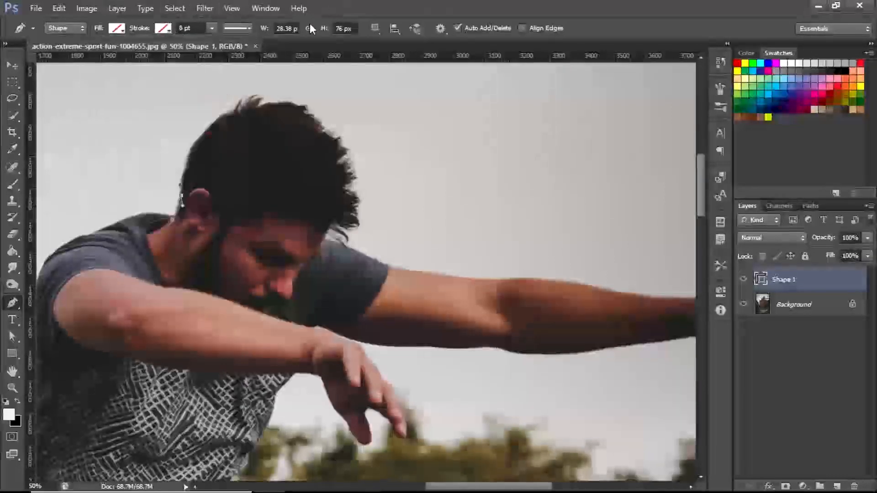
# - Trace the skateboarder's outline with the Pen tool and close the path at the neck, about 2527 by 3223 px
pyautogui.hotkey('ctrl', '1')
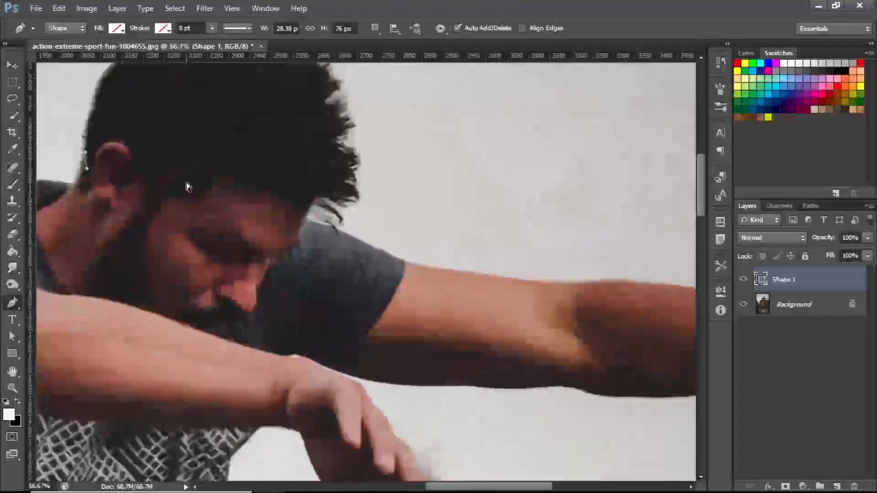
pyautogui.hotkey('ctrl', '+')
pyautogui.moveTo(186, 184); pyautogui.dragTo(283, 252)
pyautogui.moveTo(87, 114); pyautogui.dragTo(189, 269)
pyautogui.moveTo(219, 234); pyautogui.dragTo(193, 287)
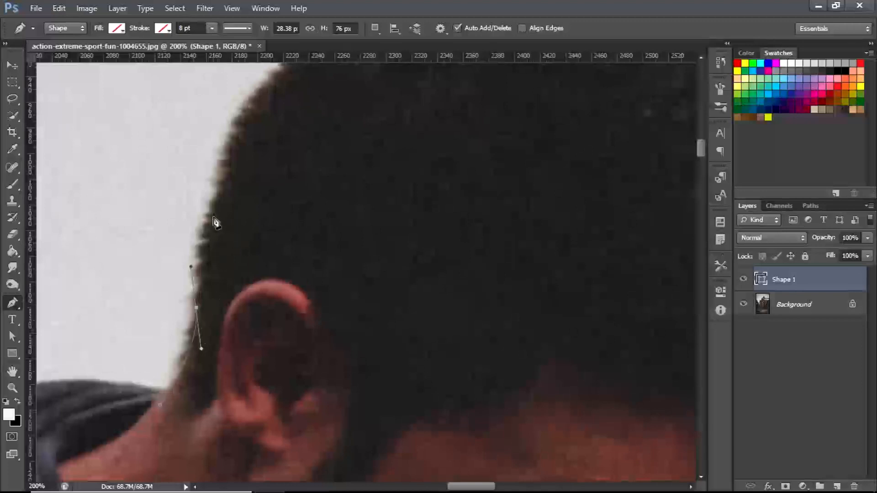
pyautogui.click(228, 189)
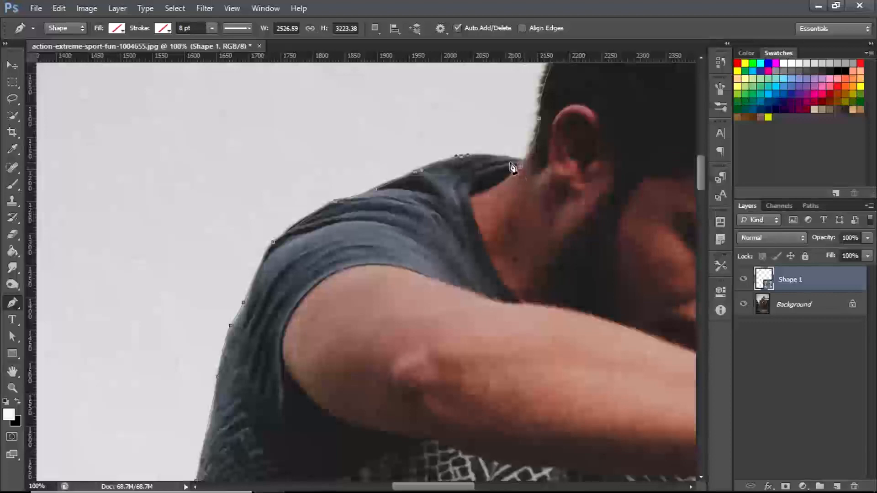
pyautogui.moveTo(511, 163); pyautogui.dragTo(513, 166)
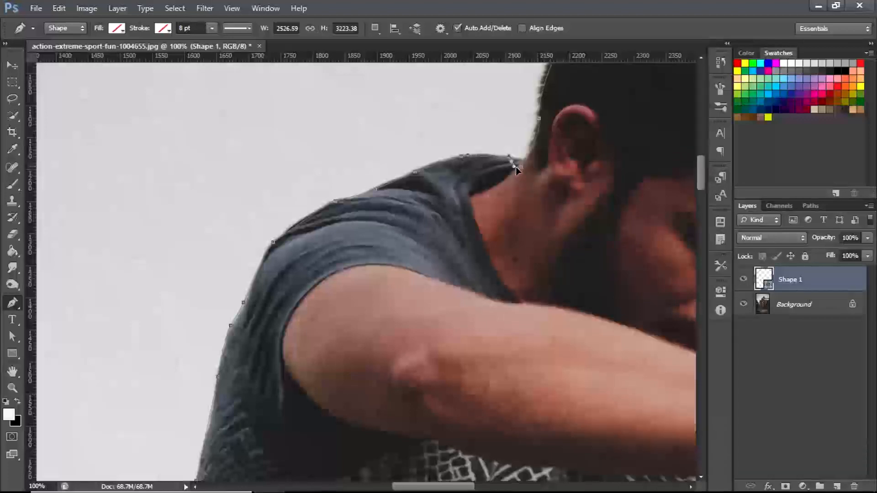
pyautogui.press('Return')
pyautogui.hotkey('ctrl', '-')
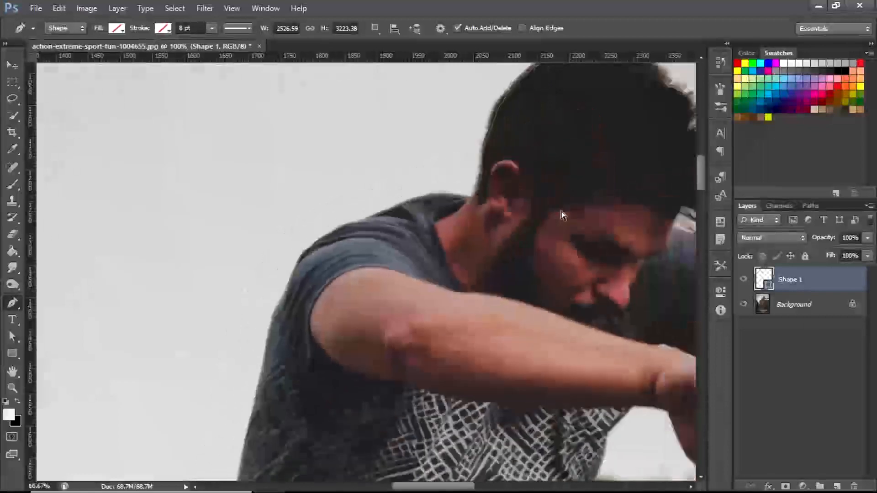
# - Inspect the closed outline from the skateboarder's head down to the shoes and the skateboard
pyautogui.hotkey('ctrl', '-')
pyautogui.hotkey('ctrl', '-')
pyautogui.moveTo(595, 445); pyautogui.dragTo(523, 266)
pyautogui.moveTo(491, 223); pyautogui.dragTo(510, 289)
pyautogui.moveTo(488, 202); pyautogui.dragTo(508, 277)
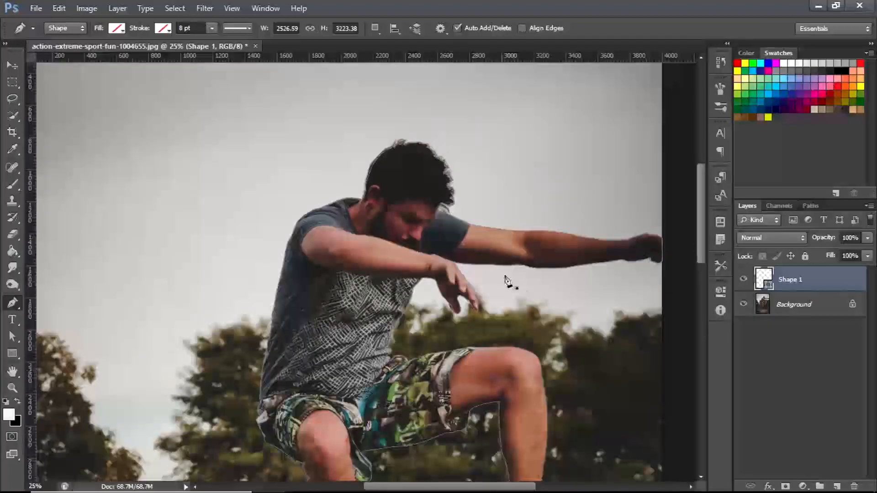
pyautogui.moveTo(465, 331); pyautogui.dragTo(444, 176)
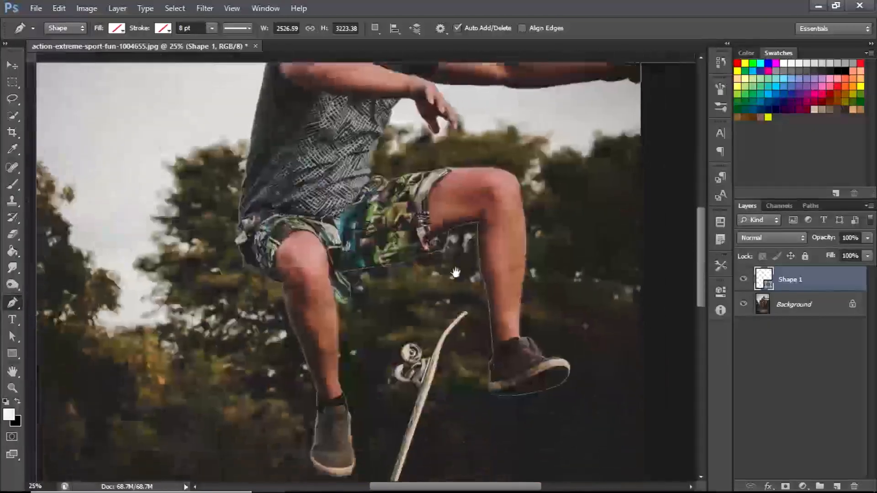
pyautogui.moveTo(448, 296); pyautogui.dragTo(446, 292)
pyautogui.hotkey('ctrl', 'r')
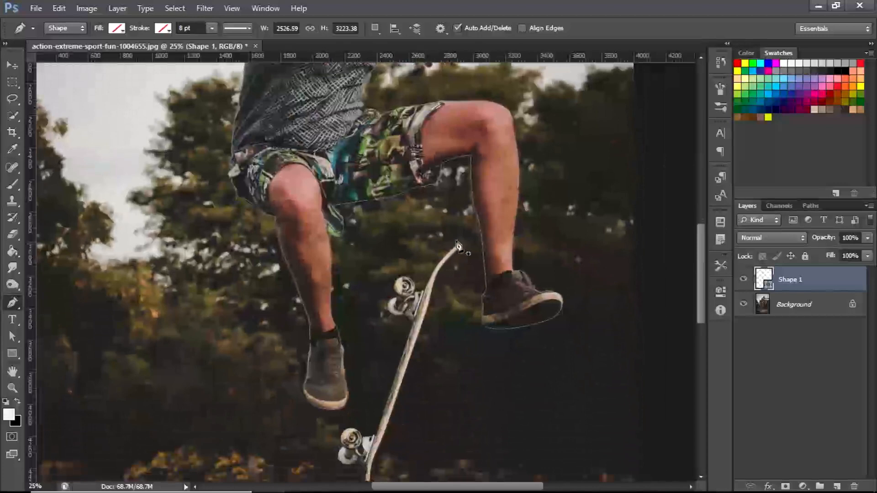
pyautogui.moveTo(430, 384); pyautogui.dragTo(424, 256)
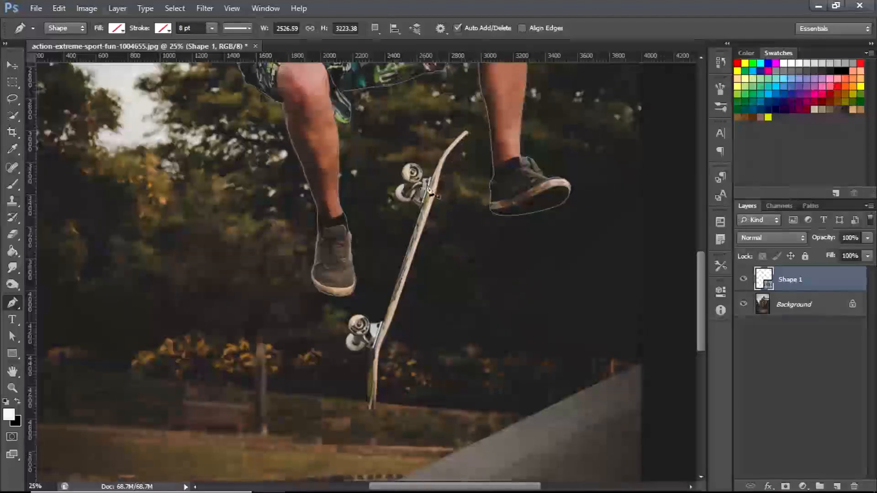
# - Start a second Pen tool shape at the skateboard's upper tip and trace its right edge down around the lower tip
pyautogui.scroll(3, 441, 164)
pyautogui.click(509, 85)
pyautogui.click(463, 166)
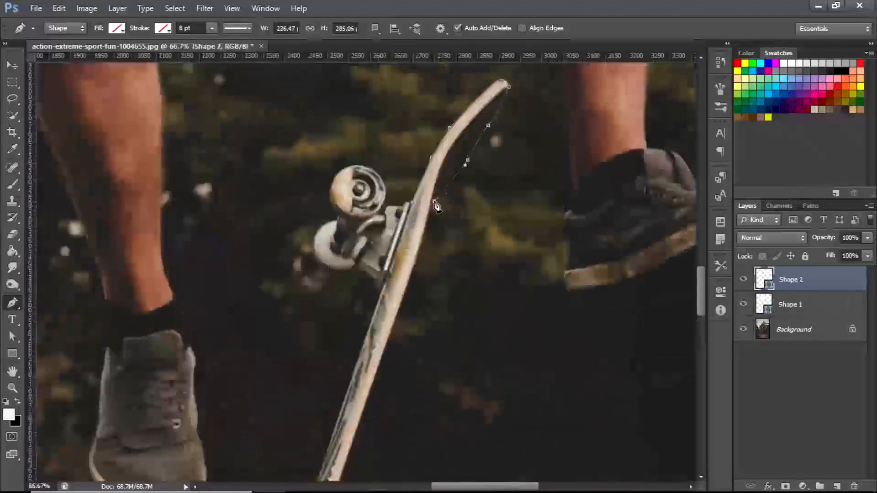
pyautogui.scroll(1, 425, 237)
pyautogui.moveTo(393, 388); pyautogui.dragTo(407, 151)
pyautogui.click(332, 323)
pyautogui.moveTo(355, 353); pyautogui.dragTo(388, 150)
pyautogui.click(288, 385)
pyautogui.click(274, 274)
pyautogui.moveTo(264, 141); pyautogui.dragTo(268, 103)
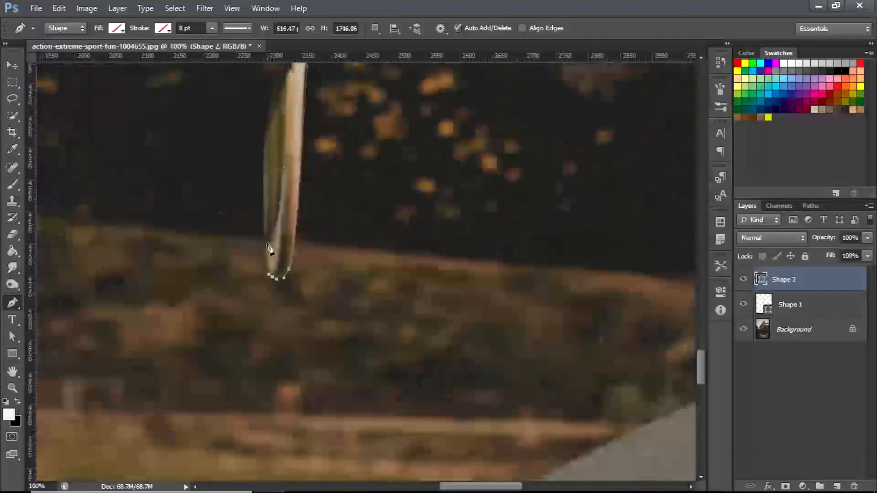
# - Trace back up the skateboard around both trucks and wheels, closing the path at about 772 by 1747 px
pyautogui.click(290, 218)
pyautogui.moveTo(182, 178); pyautogui.dragTo(176, 151)
pyautogui.click(218, 245)
pyautogui.moveTo(206, 205)
pyautogui.mouseDown()
pyautogui.moveTo(223, 187)
pyautogui.moveTo(292, 192)
pyautogui.mouseUp()
pyautogui.moveTo(376, 137); pyautogui.dragTo(274, 457)
pyautogui.click(388, 227)
pyautogui.click(330, 136)
pyautogui.moveTo(290, 172)
pyautogui.mouseDown()
pyautogui.moveTo(289, 143)
pyautogui.moveTo(333, 273)
pyautogui.mouseUp()
pyautogui.moveTo(359, 191); pyautogui.dragTo(408, 195)
pyautogui.moveTo(390, 255); pyautogui.dragTo(406, 253)
pyautogui.scroll(-6, 407, 256)
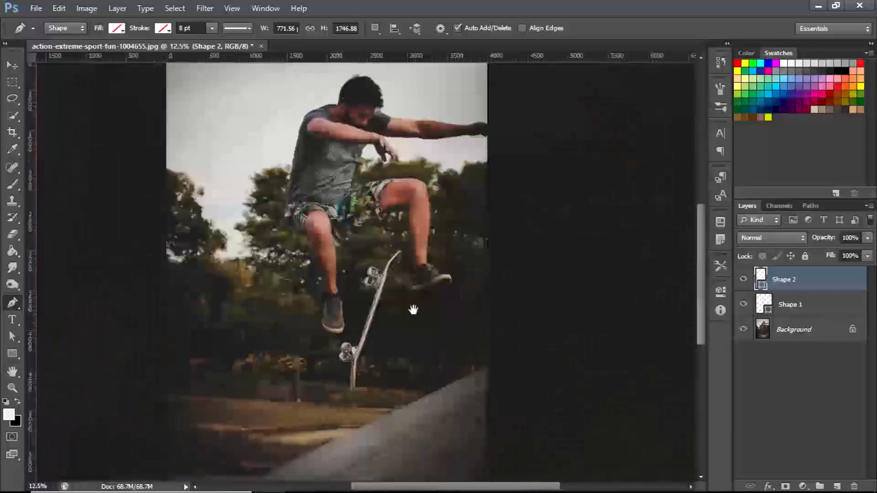
pyautogui.moveTo(398, 286); pyautogui.dragTo(480, 338)
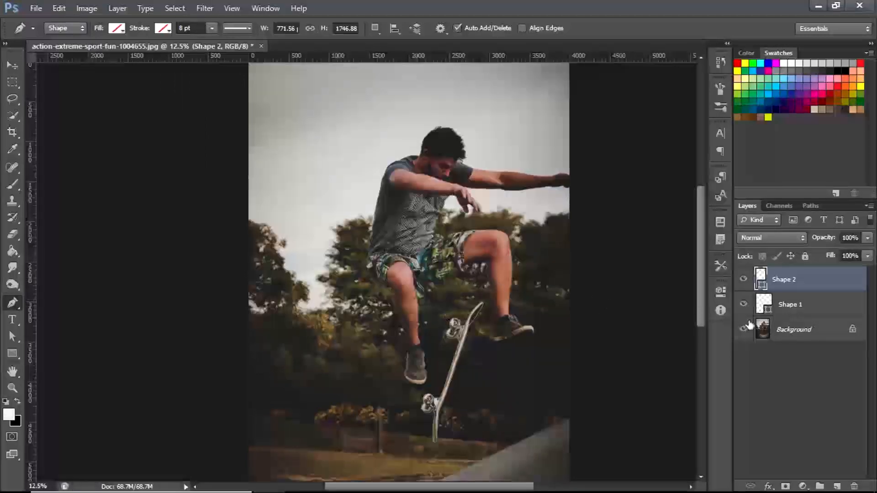
# - Copy the skateboarder from the Background onto a new layer using the Shape 1 outline as selection, and check the cut-out without the Background
pyautogui.click(766, 336)
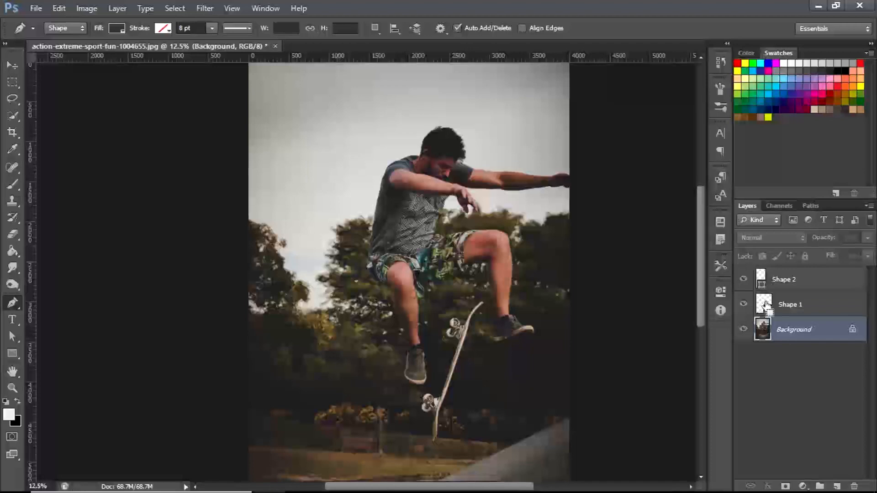
pyautogui.keyDown('ctrl'); pyautogui.click(763, 304); pyautogui.keyUp('ctrl')
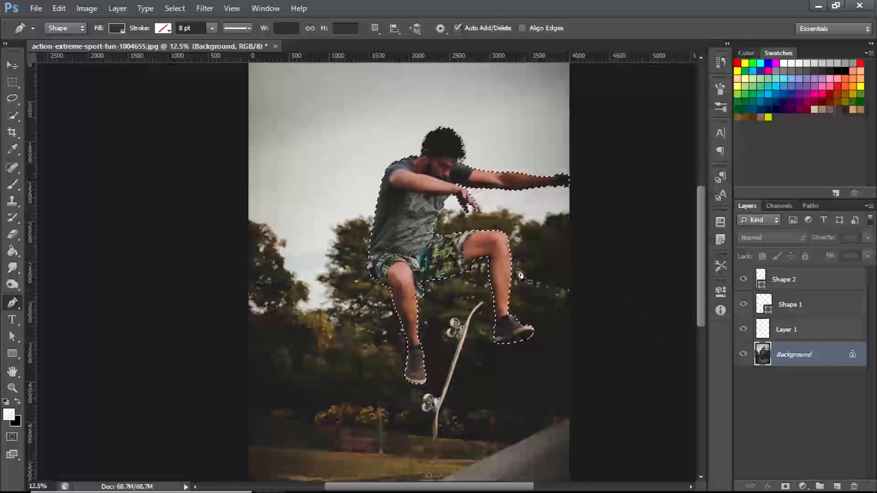
pyautogui.click(761, 336)
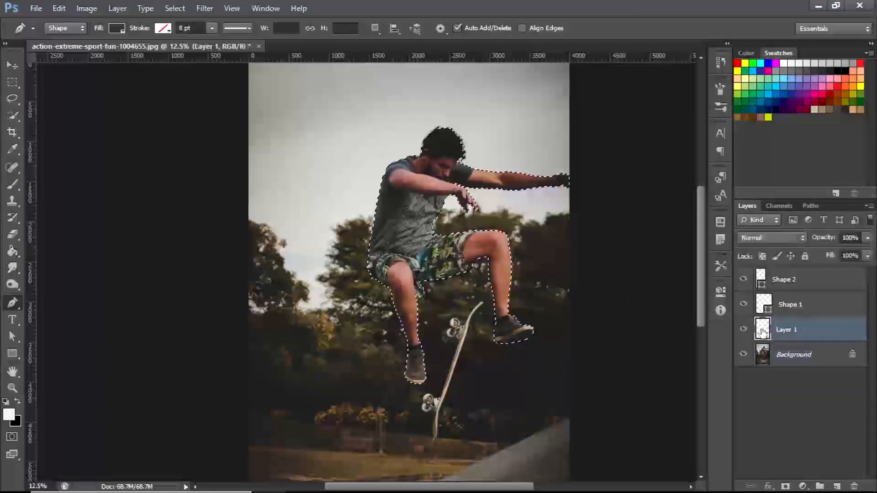
pyautogui.hotkey('ctrl', 'v')
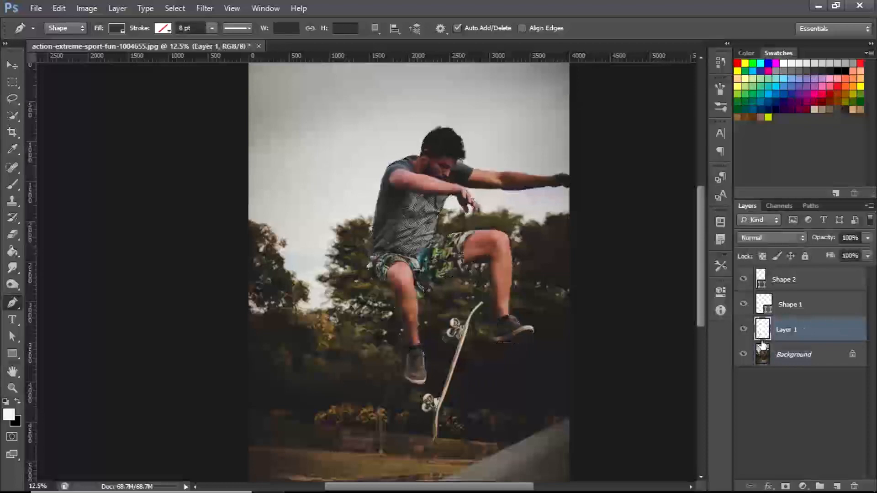
pyautogui.click(743, 355)
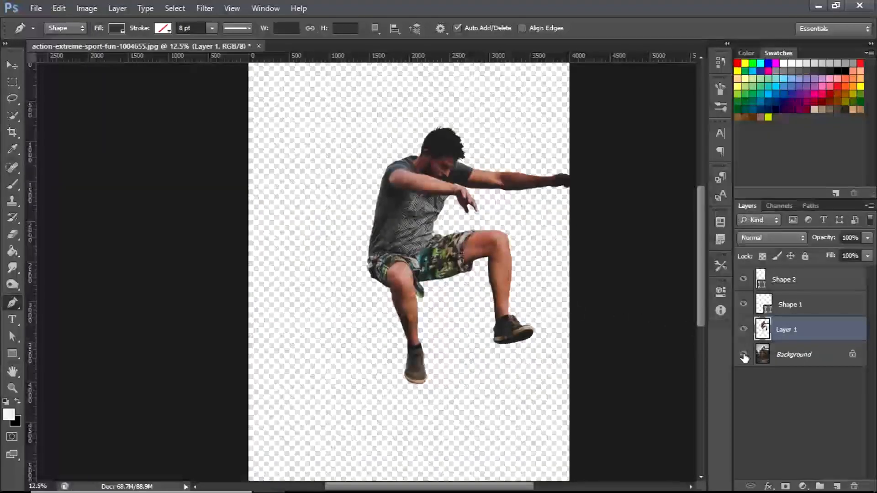
pyautogui.click(744, 356)
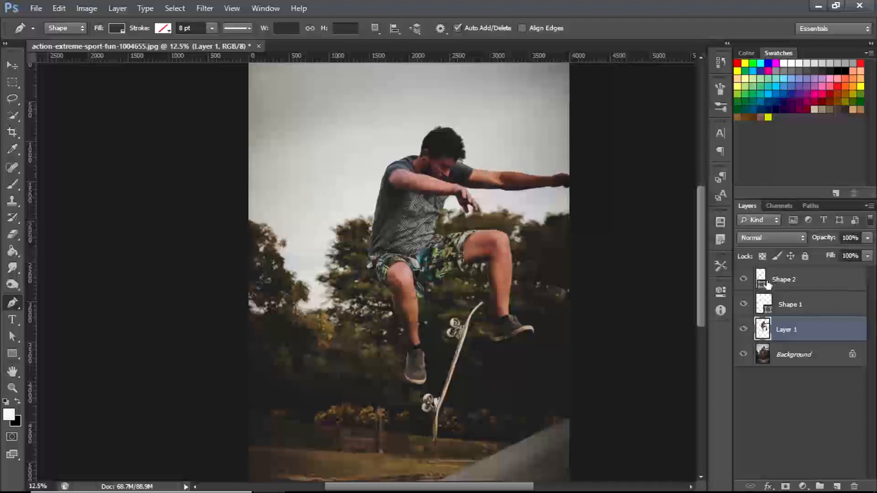
# - Copy the skateboard from the Background onto another new layer using the Shape 2 outline as the selection
pyautogui.click(763, 360)
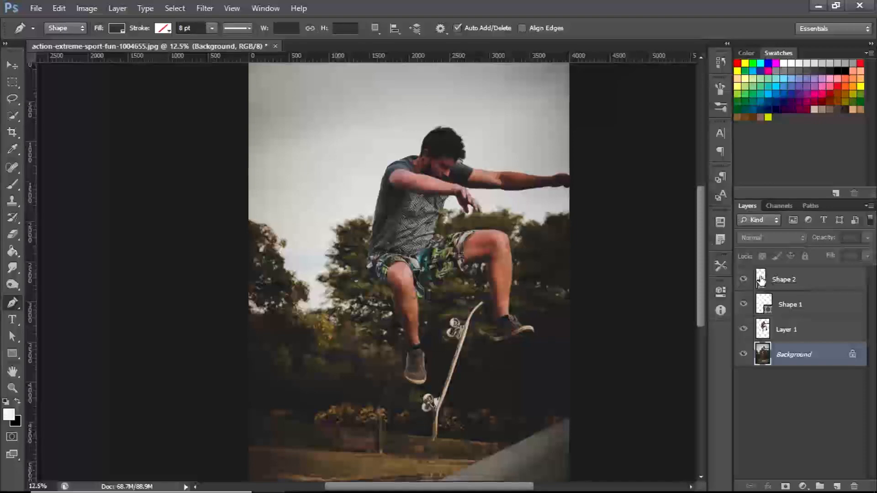
pyautogui.keyDown('ctrl'); pyautogui.click(761, 280); pyautogui.keyUp('ctrl')
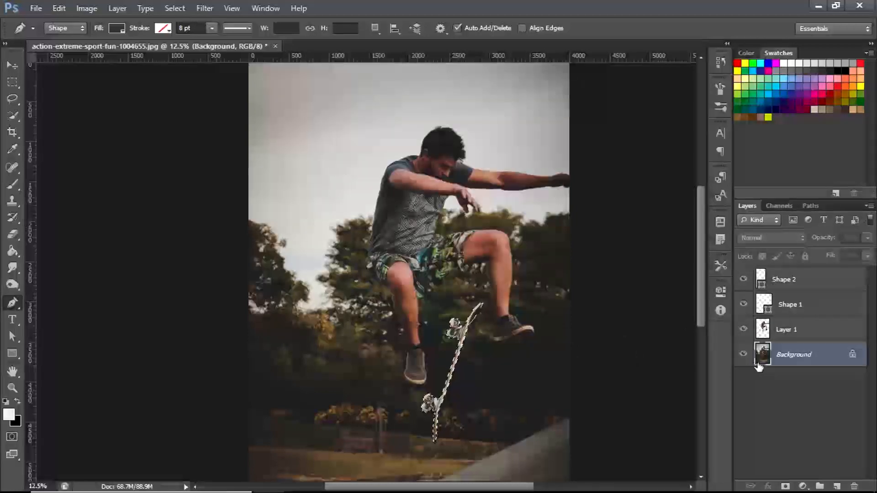
pyautogui.click(838, 486)
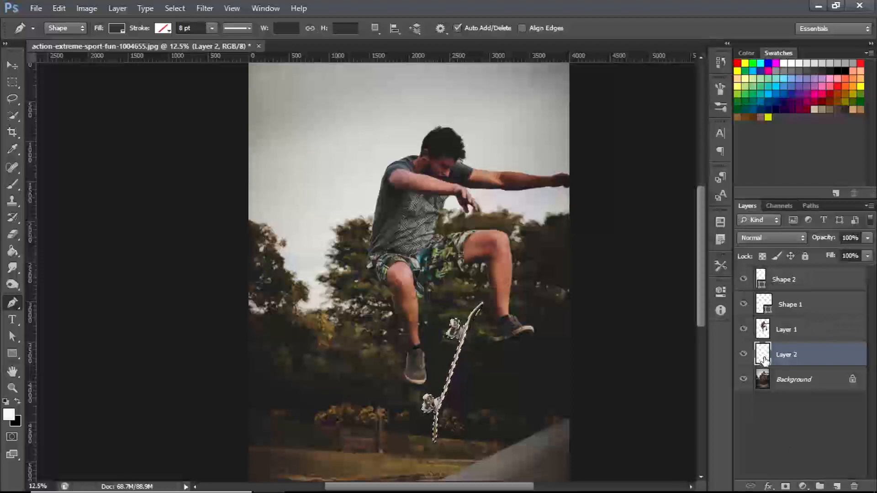
pyautogui.hotkey('ctrl', 'd')
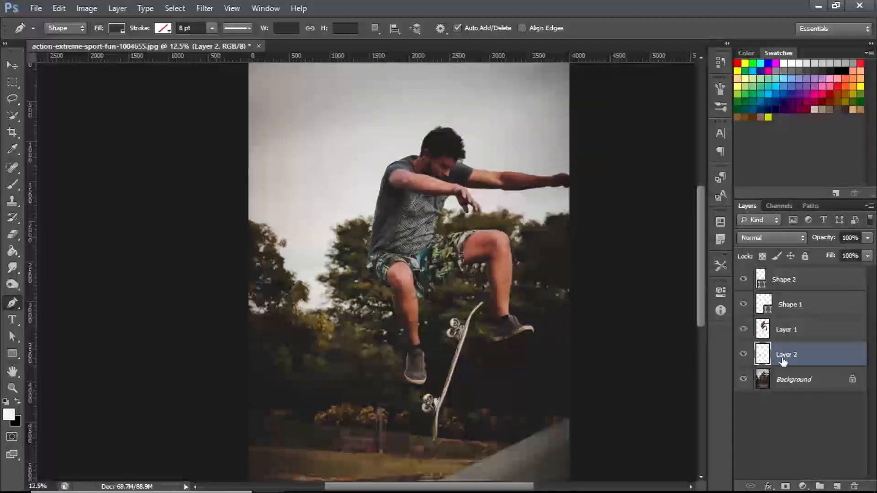
# - Rename the skateboarder's cut-out layer as Man and the board's cut-out layer as Skateboard
pyautogui.click(785, 330)
pyautogui.doubleClick(787, 330)
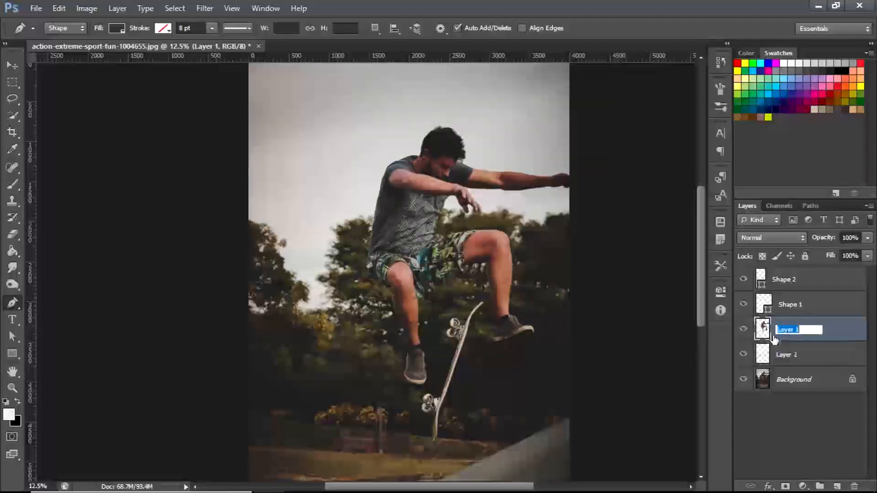
pyautogui.write('Man')
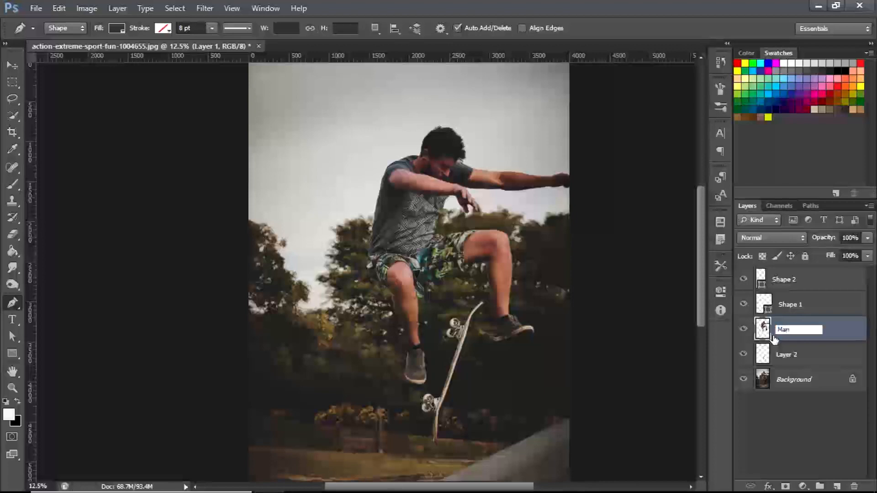
pyautogui.press('Return')
pyautogui.doubleClick(788, 359)
pyautogui.write('Skateboard')
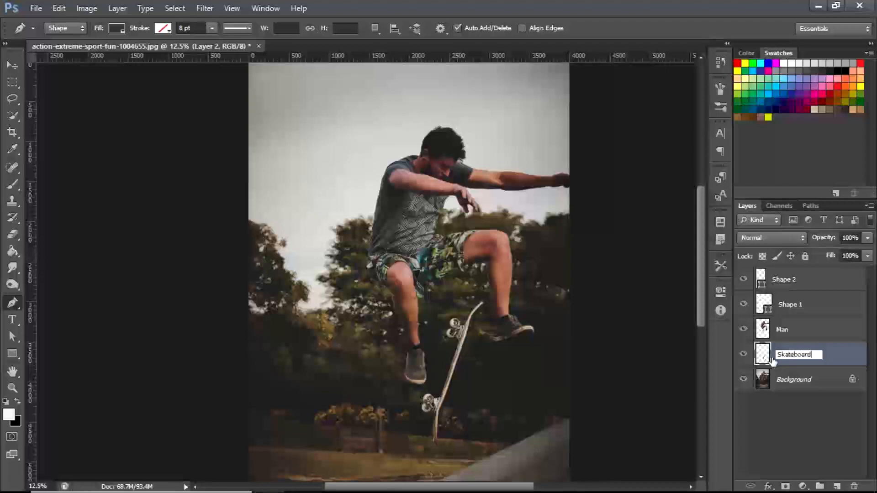
pyautogui.press('Return')
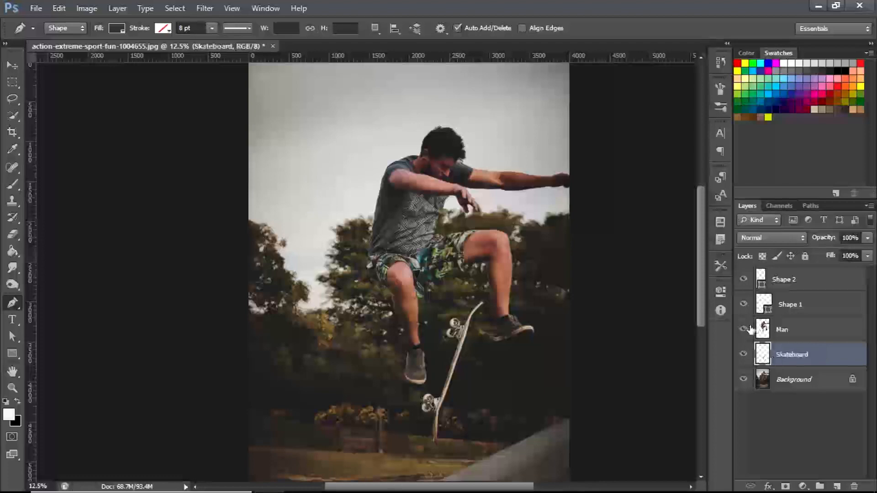
# - Group the Shape 2, Shape 1, Man and Skateboard layers and hide the group
pyautogui.click(743, 284)
pyautogui.click(744, 307)
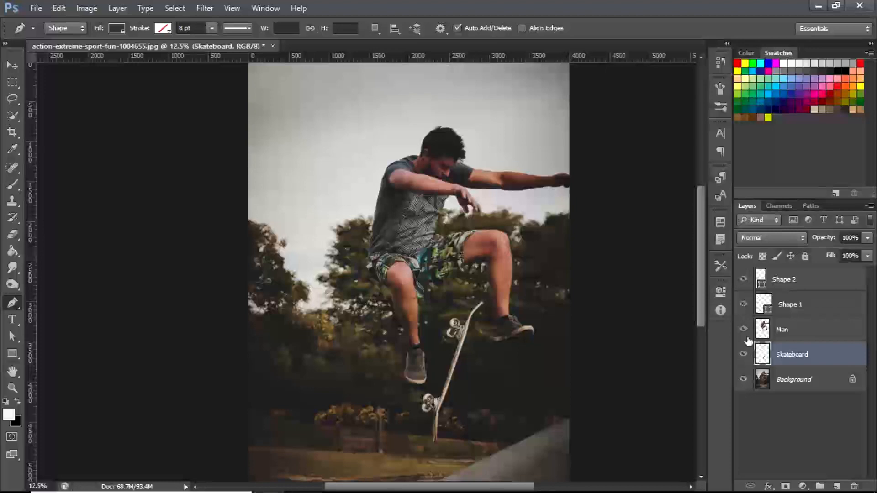
pyautogui.click(828, 287)
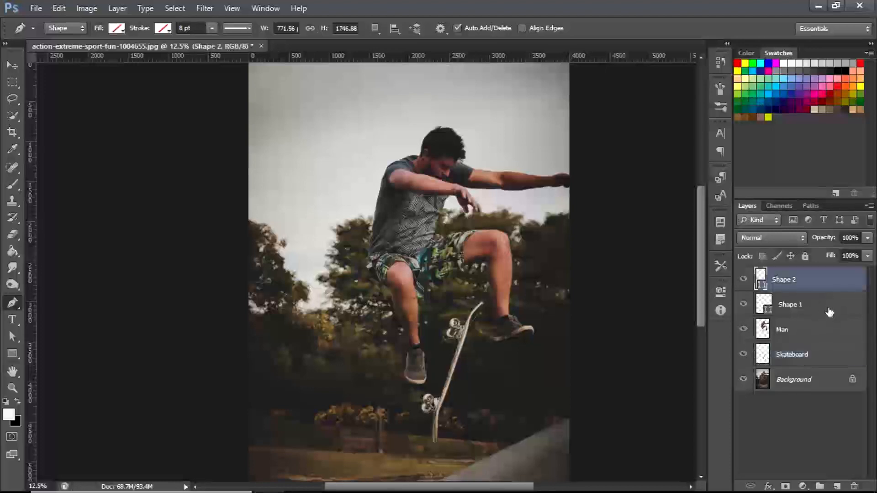
pyautogui.keyDown('shift'); pyautogui.click(829, 315); pyautogui.keyUp('shift')
pyautogui.keyDown('shift'); pyautogui.click(828, 336); pyautogui.keyUp('shift')
pyautogui.keyDown('shift'); pyautogui.click(828, 359); pyautogui.keyUp('shift')
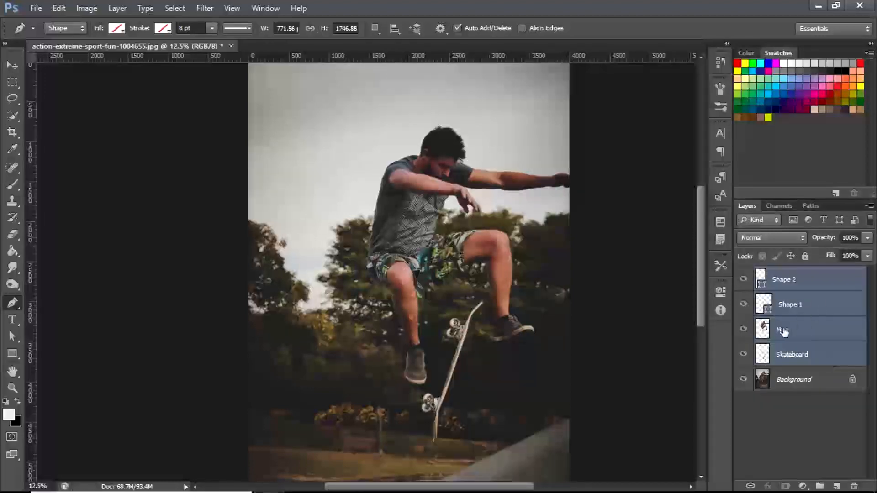
pyautogui.hotkey('ctrl', 'g')
pyautogui.click(744, 274)
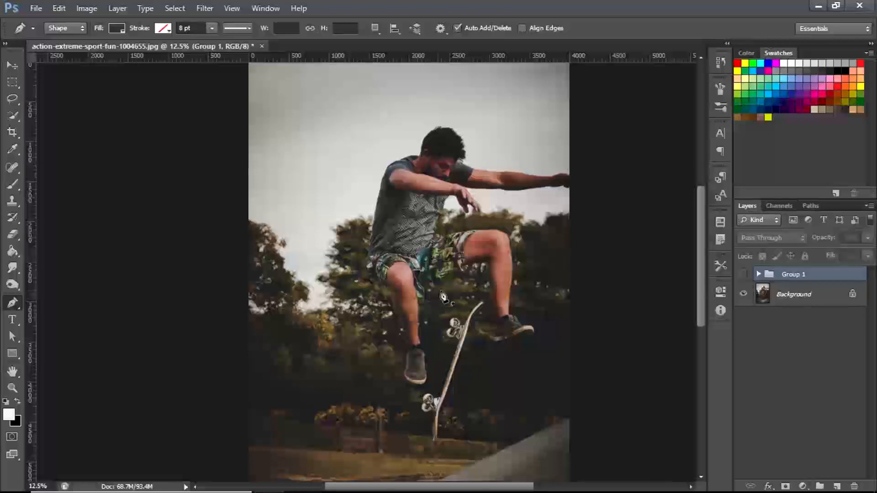
# - Use the Clone Stamp tool on the Background layer to paint sampled sky over the crown of the skateboarder's head
pyautogui.moveTo(467, 246); pyautogui.dragTo(442, 276)
pyautogui.moveTo(421, 312); pyautogui.dragTo(417, 138)
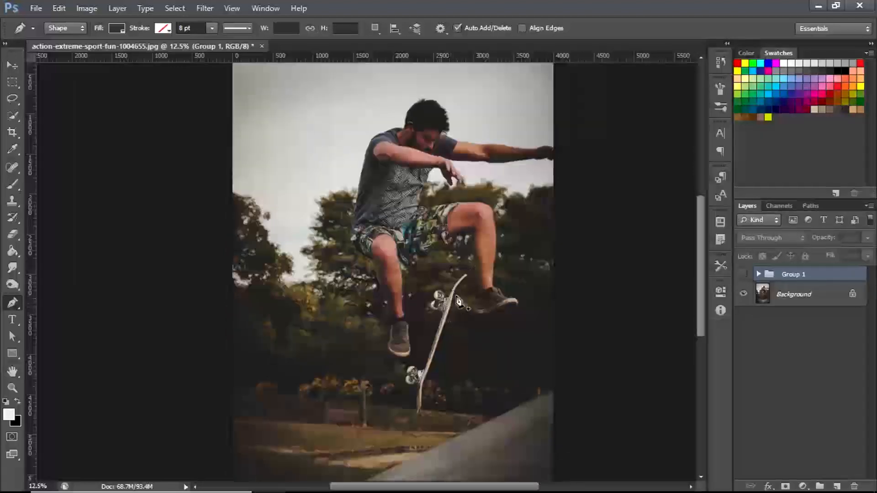
pyautogui.click(12, 283)
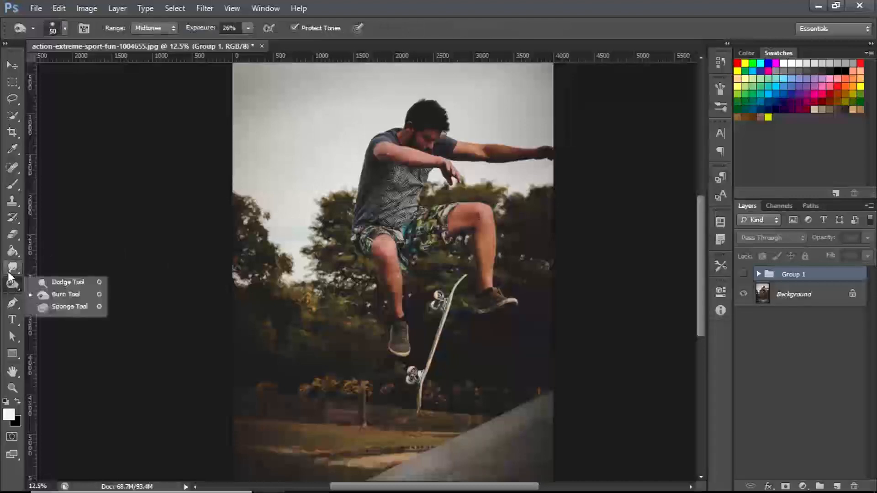
pyautogui.click(13, 201)
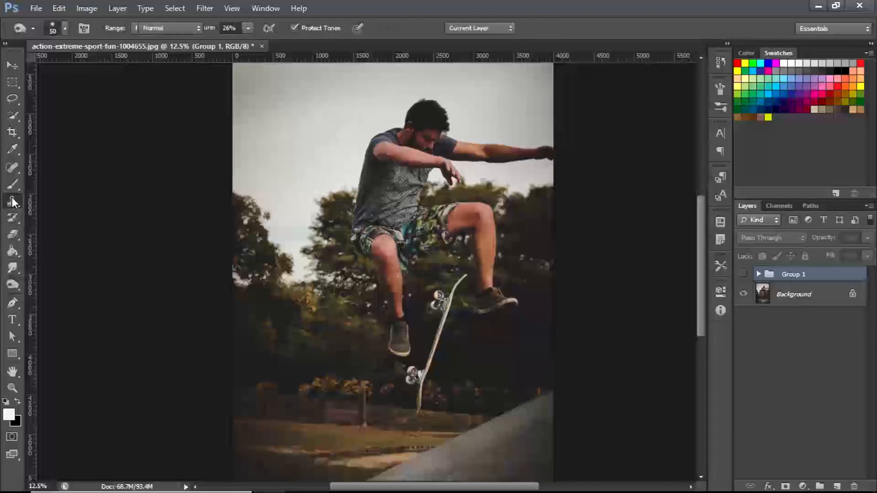
pyautogui.click(64, 200)
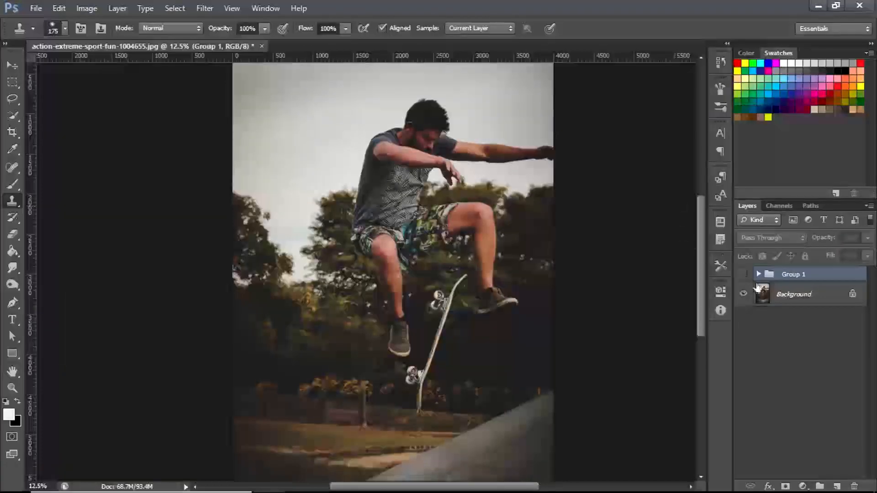
pyautogui.click(793, 294)
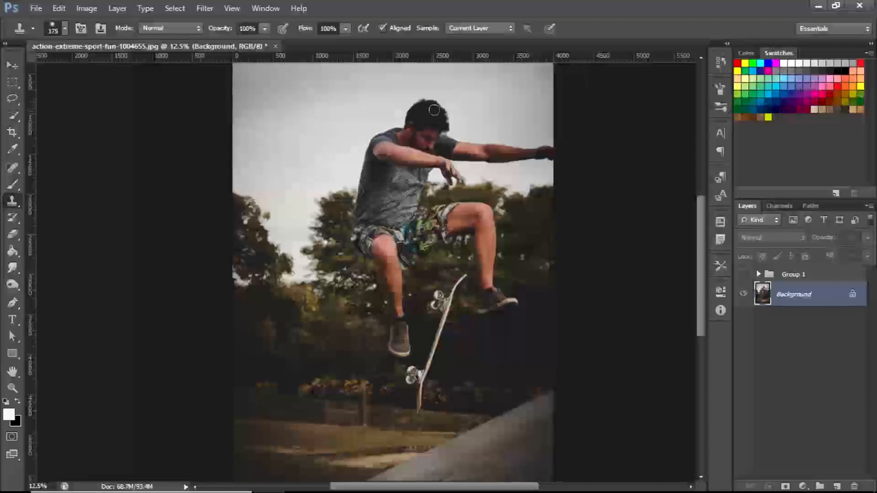
pyautogui.hotkey('ctrl', '+')
pyautogui.hotkey('ctrl', '+')
pyautogui.hotkey('ctrl', '+')
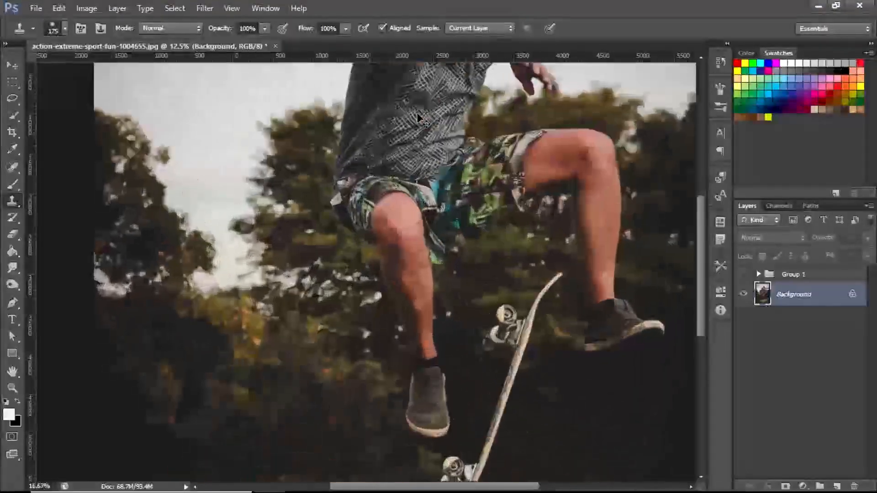
pyautogui.moveTo(408, 128); pyautogui.dragTo(395, 211)
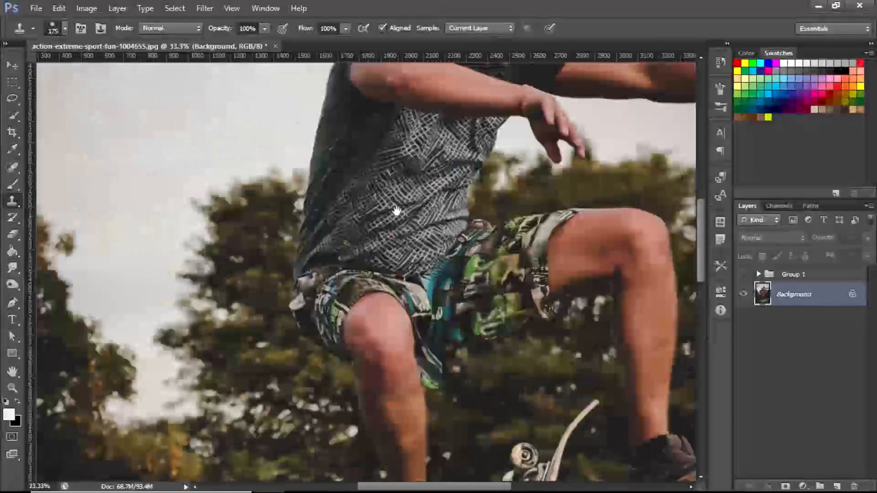
pyautogui.moveTo(402, 168); pyautogui.dragTo(397, 217)
pyautogui.moveTo(413, 184); pyautogui.dragTo(404, 301)
pyautogui.moveTo(422, 165); pyautogui.dragTo(393, 201)
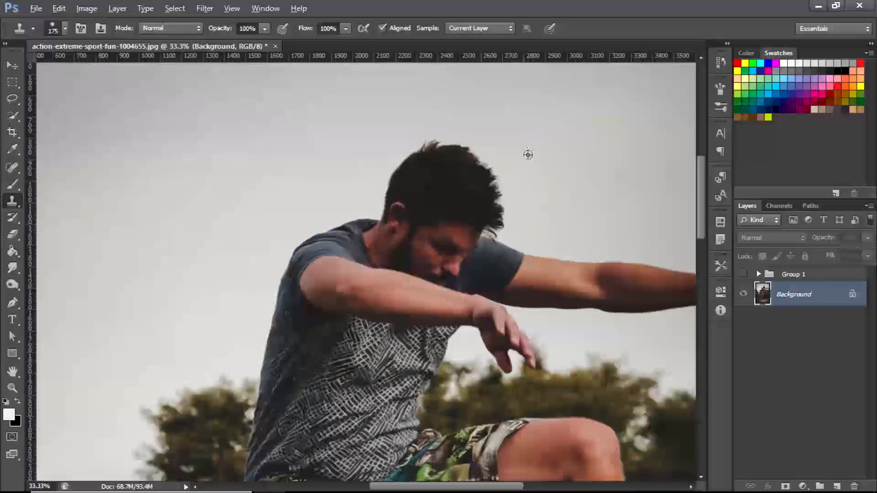
pyautogui.keyDown('alt'); pyautogui.click(516, 181); pyautogui.keyUp('alt')
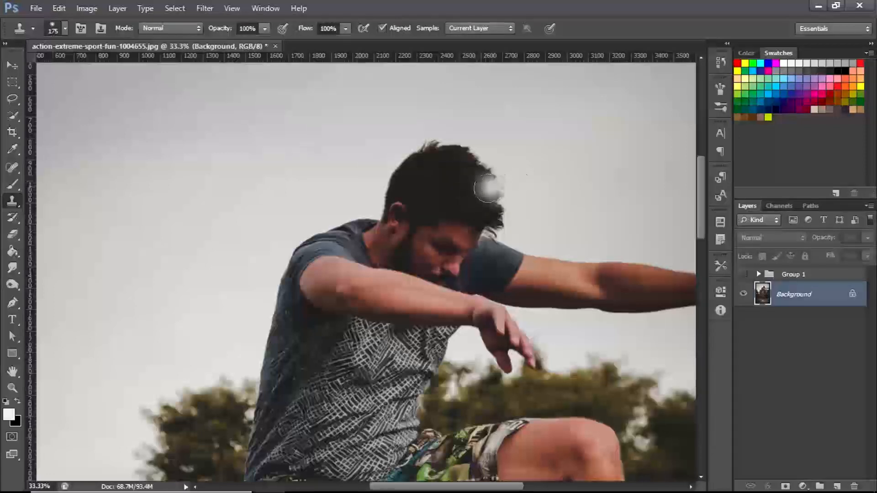
pyautogui.moveTo(482, 186)
pyautogui.mouseDown()
pyautogui.moveTo(497, 186)
pyautogui.moveTo(444, 214)
pyautogui.mouseUp()
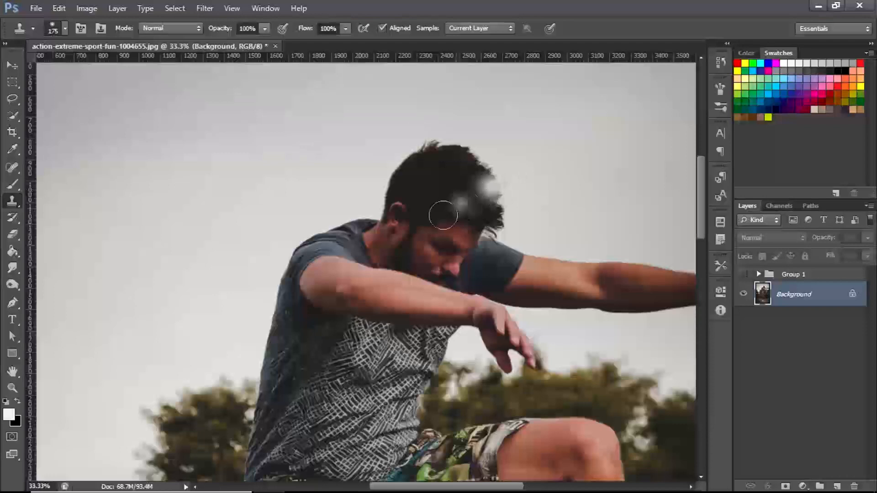
pyautogui.moveTo(489, 196)
pyautogui.mouseDown()
pyautogui.moveTo(493, 184)
pyautogui.moveTo(504, 198)
pyautogui.moveTo(496, 181)
pyautogui.moveTo(479, 185)
pyautogui.moveTo(494, 176)
pyautogui.moveTo(479, 165)
pyautogui.mouseUp()
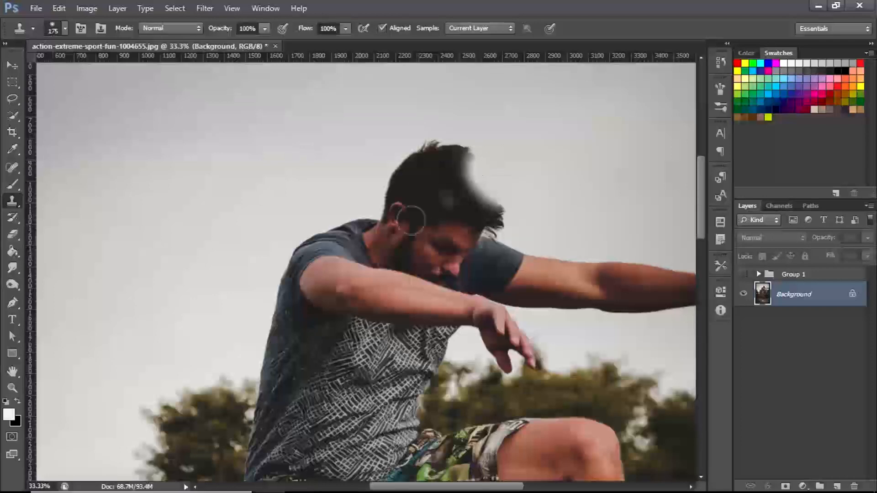
pyautogui.moveTo(484, 158)
pyautogui.mouseDown()
pyautogui.moveTo(469, 161)
pyautogui.moveTo(458, 143)
pyautogui.moveTo(441, 155)
pyautogui.moveTo(442, 139)
pyautogui.moveTo(428, 152)
pyautogui.moveTo(413, 143)
pyautogui.moveTo(412, 157)
pyautogui.moveTo(405, 150)
pyautogui.moveTo(393, 164)
pyautogui.moveTo(412, 161)
pyautogui.mouseUp()
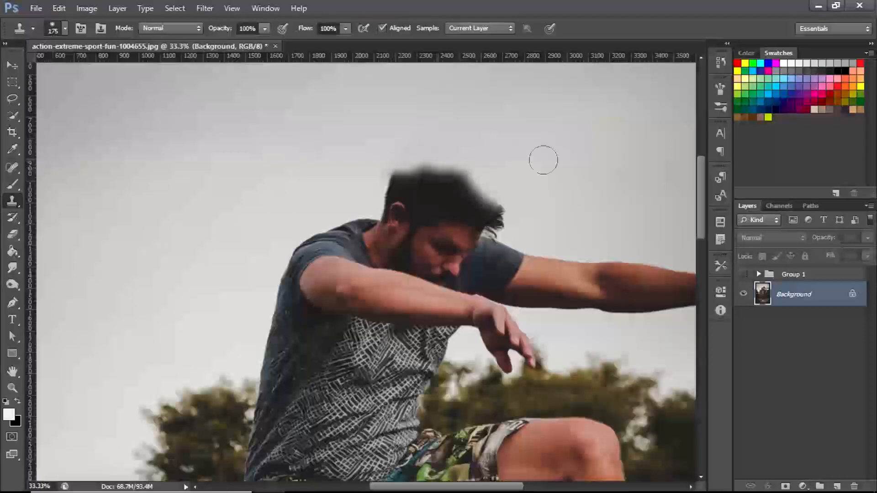
# - Clone sky over the front edge of the face and the upper part of the outstretched arm
pyautogui.moveTo(529, 210)
pyautogui.mouseDown()
pyautogui.moveTo(502, 216)
pyautogui.moveTo(501, 206)
pyautogui.moveTo(492, 214)
pyautogui.moveTo(505, 219)
pyautogui.moveTo(490, 225)
pyautogui.moveTo(497, 232)
pyautogui.moveTo(481, 237)
pyautogui.moveTo(502, 240)
pyautogui.moveTo(494, 263)
pyautogui.moveTo(524, 241)
pyautogui.moveTo(504, 268)
pyautogui.moveTo(525, 279)
pyautogui.moveTo(520, 308)
pyautogui.moveTo(531, 255)
pyautogui.moveTo(560, 264)
pyautogui.moveTo(607, 264)
pyautogui.mouseUp()
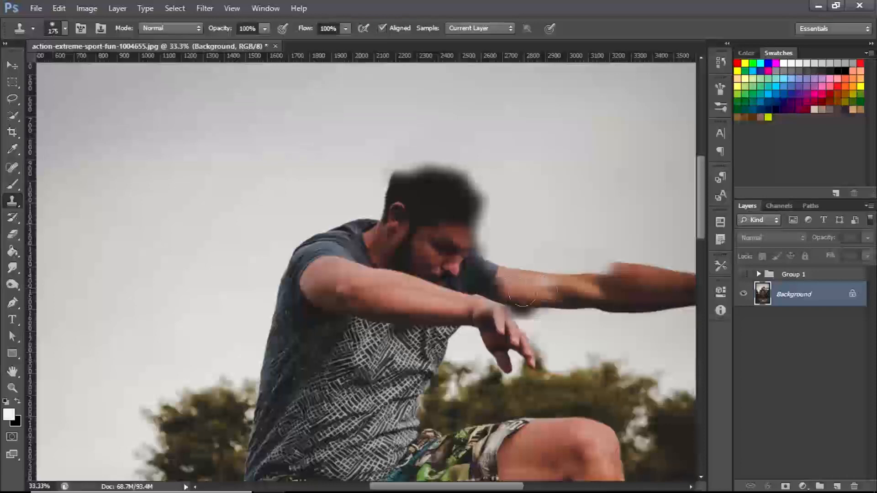
pyautogui.moveTo(530, 315); pyautogui.dragTo(450, 258)
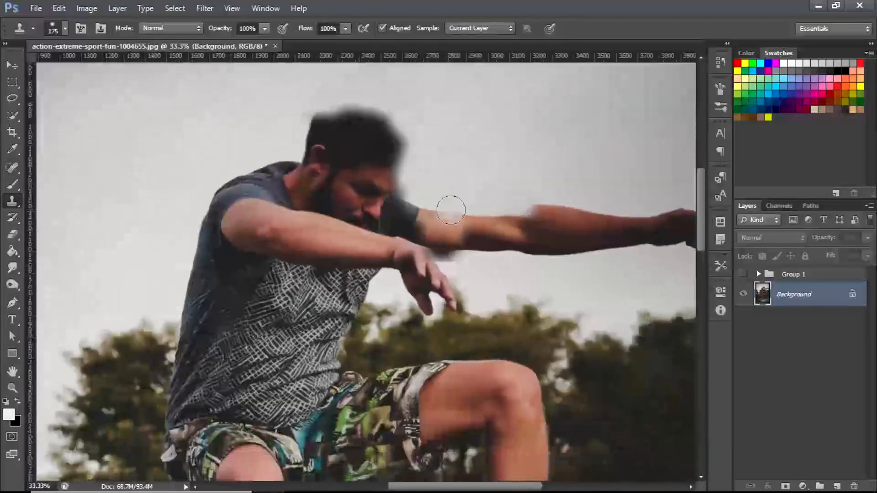
pyautogui.click(451, 227)
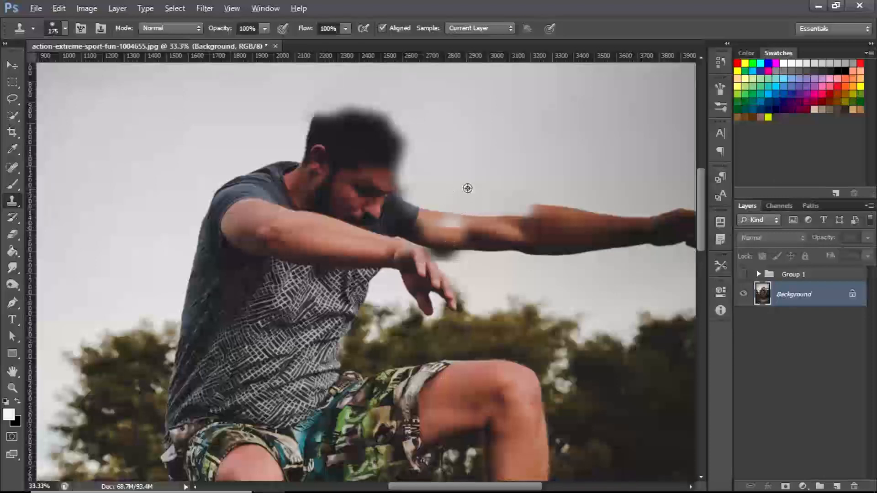
pyautogui.moveTo(470, 200)
pyautogui.mouseDown()
pyautogui.moveTo(453, 235)
pyautogui.moveTo(451, 214)
pyautogui.moveTo(445, 230)
pyautogui.moveTo(441, 219)
pyautogui.moveTo(440, 237)
pyautogui.moveTo(437, 211)
pyautogui.moveTo(439, 225)
pyautogui.moveTo(460, 209)
pyautogui.moveTo(483, 219)
pyautogui.moveTo(517, 215)
pyautogui.moveTo(530, 192)
pyautogui.mouseUp()
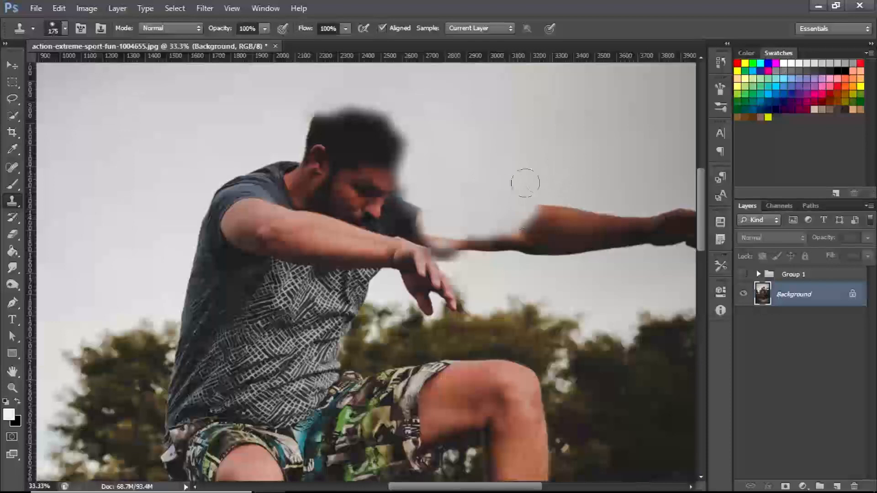
pyautogui.hotkey('ctrl', '-')
pyautogui.hotkey('ctrl', '-')
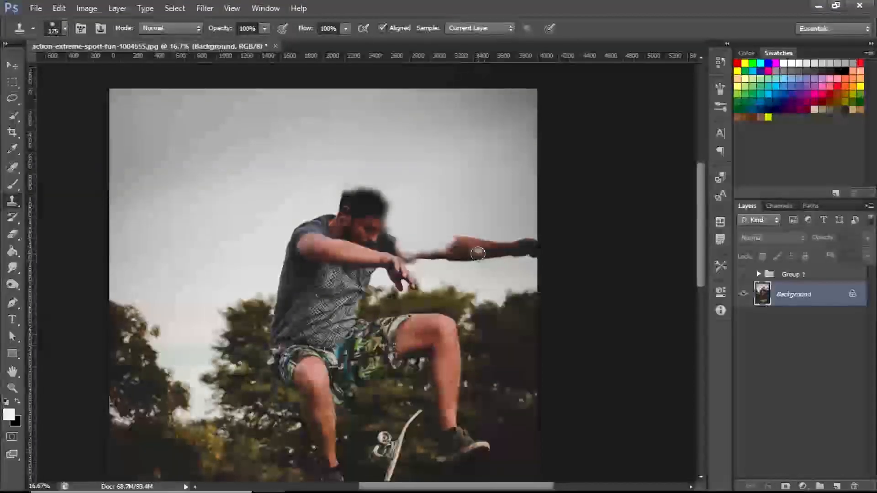
# - Clone sky over the outstretched hand and wrist at the image's edge and along the forearm's upper side
pyautogui.hotkey('ctrl', '+')
pyautogui.hotkey('ctrl', '+')
pyautogui.hotkey('ctrl', '+')
pyautogui.moveTo(503, 273); pyautogui.dragTo(417, 282)
pyautogui.moveTo(501, 294); pyautogui.dragTo(359, 315)
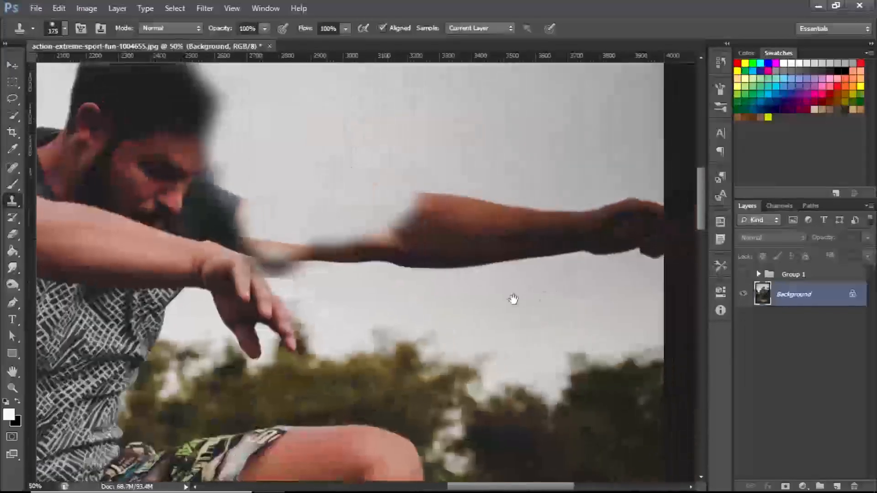
pyautogui.moveTo(522, 300); pyautogui.dragTo(516, 300)
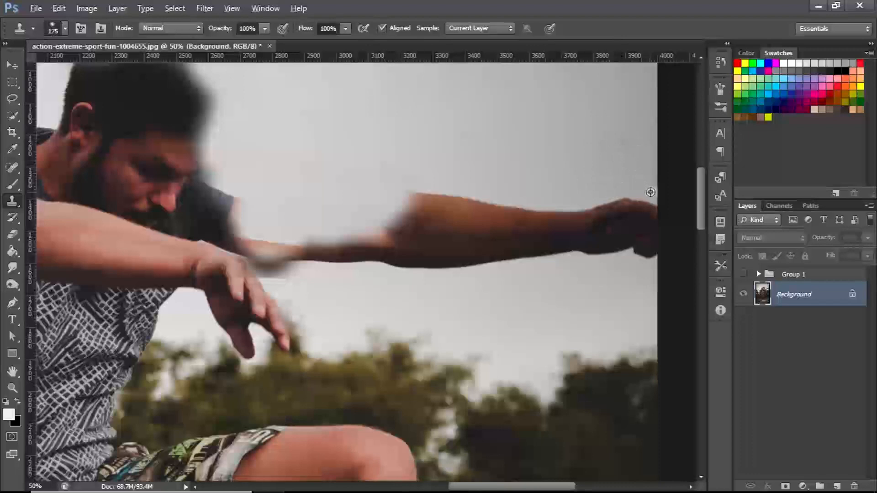
pyautogui.moveTo(649, 205)
pyautogui.mouseDown()
pyautogui.moveTo(625, 193)
pyautogui.moveTo(609, 205)
pyautogui.moveTo(614, 195)
pyautogui.moveTo(646, 204)
pyautogui.moveTo(650, 222)
pyautogui.moveTo(640, 210)
pyautogui.moveTo(610, 201)
pyautogui.mouseUp()
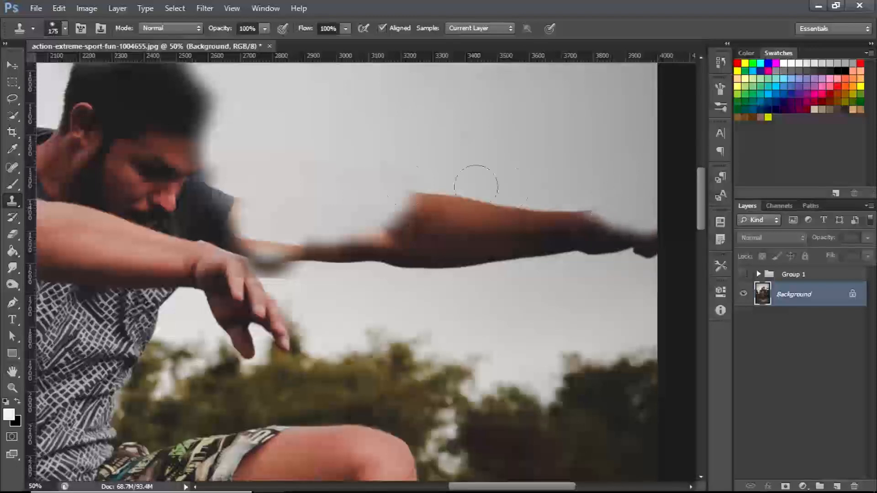
pyautogui.moveTo(645, 217)
pyautogui.mouseDown()
pyautogui.moveTo(645, 244)
pyautogui.moveTo(631, 239)
pyautogui.moveTo(649, 257)
pyautogui.moveTo(633, 232)
pyautogui.moveTo(587, 208)
pyautogui.moveTo(572, 231)
pyautogui.moveTo(609, 247)
pyautogui.moveTo(576, 242)
pyautogui.moveTo(559, 212)
pyautogui.moveTo(591, 227)
pyautogui.moveTo(567, 226)
pyautogui.mouseUp()
# - Clone sky from above and below the outstretched arm over the rest of the forearm down to its underside
pyautogui.keyDown('alt'); pyautogui.click(643, 203); pyautogui.keyUp('alt')
pyautogui.moveTo(600, 264)
pyautogui.mouseDown()
pyautogui.moveTo(556, 264)
pyautogui.moveTo(542, 243)
pyautogui.moveTo(556, 245)
pyautogui.moveTo(543, 216)
pyautogui.moveTo(454, 207)
pyautogui.moveTo(502, 231)
pyautogui.moveTo(508, 247)
pyautogui.moveTo(449, 199)
pyautogui.moveTo(442, 174)
pyautogui.moveTo(447, 193)
pyautogui.moveTo(429, 197)
pyautogui.moveTo(441, 201)
pyautogui.moveTo(408, 197)
pyautogui.moveTo(420, 202)
pyautogui.moveTo(410, 212)
pyautogui.moveTo(439, 211)
pyautogui.moveTo(436, 220)
pyautogui.moveTo(452, 228)
pyautogui.moveTo(496, 229)
pyautogui.moveTo(534, 249)
pyautogui.moveTo(482, 262)
pyautogui.mouseUp()
pyautogui.keyDown('alt'); pyautogui.click(440, 170); pyautogui.keyUp('alt')
pyautogui.moveTo(495, 215)
pyautogui.mouseDown()
pyautogui.moveTo(493, 244)
pyautogui.moveTo(465, 252)
pyautogui.moveTo(490, 256)
pyautogui.moveTo(487, 262)
pyautogui.moveTo(466, 262)
pyautogui.moveTo(513, 286)
pyautogui.moveTo(502, 294)
pyautogui.moveTo(508, 271)
pyautogui.moveTo(484, 281)
pyautogui.mouseUp()
pyautogui.keyDown('alt'); pyautogui.click(508, 303); pyautogui.keyUp('alt')
pyautogui.keyDown('alt'); pyautogui.click(533, 298); pyautogui.keyUp('alt')
pyautogui.moveTo(534, 284)
pyautogui.mouseDown()
pyautogui.moveTo(506, 263)
pyautogui.moveTo(481, 291)
pyautogui.moveTo(550, 277)
pyautogui.moveTo(599, 297)
pyautogui.moveTo(537, 260)
pyautogui.mouseUp()
pyautogui.keyDown('alt'); pyautogui.click(437, 195); pyautogui.keyUp('alt')
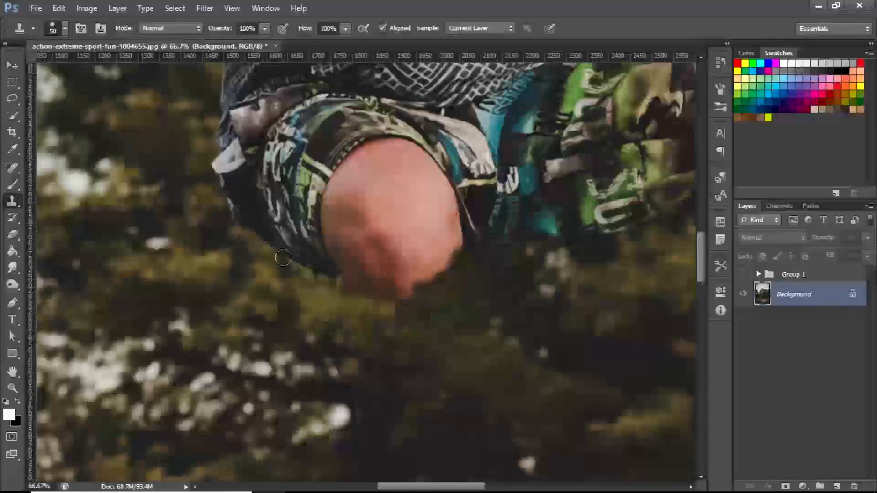
# - Clone foliage along the outer edge of the shorts and beneath the bent knee on the Background
pyautogui.moveTo(284, 258)
pyautogui.mouseDown()
pyautogui.moveTo(256, 250)
pyautogui.moveTo(227, 225)
pyautogui.mouseUp()
pyautogui.keyDown('alt'); pyautogui.click(222, 232); pyautogui.keyUp('alt')
pyautogui.moveTo(218, 167); pyautogui.dragTo(229, 160)
pyautogui.keyDown('alt'); pyautogui.click(289, 294); pyautogui.keyUp('alt')
pyautogui.moveTo(333, 274); pyautogui.dragTo(365, 288)
pyautogui.moveTo(305, 155); pyautogui.dragTo(297, 207)
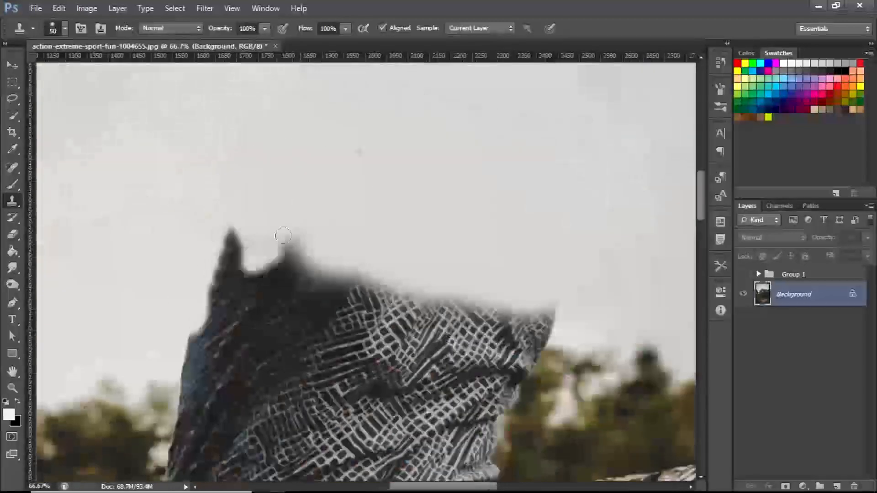
# - Set the Clone Stamp brush to 100 and cover the shoulders and sides of the shirt with sky and foliage
pyautogui.moveTo(280, 231)
pyautogui.mouseDown()
pyautogui.moveTo(393, 277)
pyautogui.moveTo(359, 174)
pyautogui.moveTo(183, 215)
pyautogui.mouseUp()
pyautogui.press('[')
pyautogui.press('[')
pyautogui.press('[')
pyautogui.keyDown('alt'); pyautogui.click(522, 238); pyautogui.keyUp('alt')
pyautogui.moveTo(493, 246)
pyautogui.mouseDown()
pyautogui.moveTo(423, 211)
pyautogui.moveTo(440, 329)
pyautogui.mouseUp()
pyautogui.moveTo(480, 352); pyautogui.dragTo(473, 226)
pyautogui.moveTo(498, 255)
pyautogui.mouseDown()
pyautogui.moveTo(544, 256)
pyautogui.moveTo(407, 245)
pyautogui.mouseUp()
pyautogui.moveTo(524, 236); pyautogui.dragTo(547, 223)
pyautogui.moveTo(597, 326); pyautogui.dragTo(523, 297)
pyautogui.moveTo(560, 301)
pyautogui.mouseDown()
pyautogui.moveTo(493, 320)
pyautogui.moveTo(479, 243)
pyautogui.moveTo(426, 288)
pyautogui.moveTo(376, 232)
pyautogui.moveTo(607, 223)
pyautogui.moveTo(574, 251)
pyautogui.moveTo(594, 231)
pyautogui.mouseUp()
pyautogui.moveTo(648, 224); pyautogui.dragTo(645, 344)
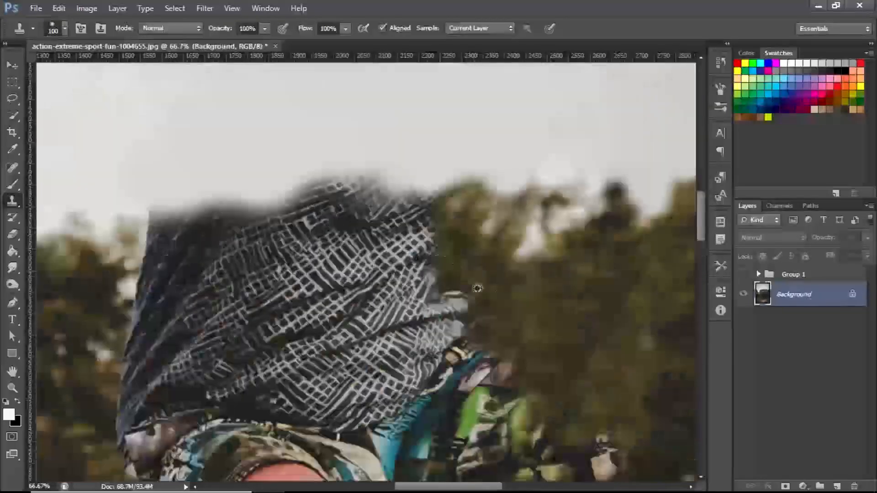
# - Clone tree foliage across the middle of the shirt, building up the treeline where the torso stands
pyautogui.moveTo(481, 284); pyautogui.dragTo(457, 303)
pyautogui.moveTo(412, 297); pyautogui.dragTo(589, 259)
pyautogui.moveTo(334, 278); pyautogui.dragTo(299, 424)
pyautogui.keyDown('alt'); pyautogui.click(311, 251); pyautogui.keyUp('alt')
pyautogui.moveTo(374, 240); pyautogui.dragTo(325, 347)
pyautogui.keyDown('alt'); pyautogui.click(419, 129); pyautogui.keyUp('alt')
pyautogui.moveTo(456, 172); pyautogui.dragTo(397, 210)
pyautogui.moveTo(503, 182); pyautogui.dragTo(351, 223)
pyautogui.moveTo(322, 218)
pyautogui.mouseDown()
pyautogui.moveTo(456, 168)
pyautogui.moveTo(366, 220)
pyautogui.mouseUp()
pyautogui.moveTo(445, 173); pyautogui.dragTo(475, 219)
pyautogui.moveTo(520, 328); pyautogui.dragTo(552, 196)
pyautogui.moveTo(478, 162); pyautogui.dragTo(445, 80)
pyautogui.moveTo(448, 137); pyautogui.dragTo(449, 185)
pyautogui.moveTo(488, 228); pyautogui.dragTo(498, 254)
pyautogui.moveTo(284, 175); pyautogui.dragTo(251, 201)
pyautogui.moveTo(274, 429); pyautogui.dragTo(279, 139)
pyautogui.moveTo(399, 208)
pyautogui.mouseDown()
pyautogui.moveTo(352, 261)
pyautogui.moveTo(356, 219)
pyautogui.moveTo(411, 198)
pyautogui.mouseUp()
pyautogui.moveTo(239, 73); pyautogui.dragTo(296, 284)
pyautogui.moveTo(491, 133); pyautogui.dragTo(516, 187)
pyautogui.moveTo(525, 197); pyautogui.dragTo(347, 233)
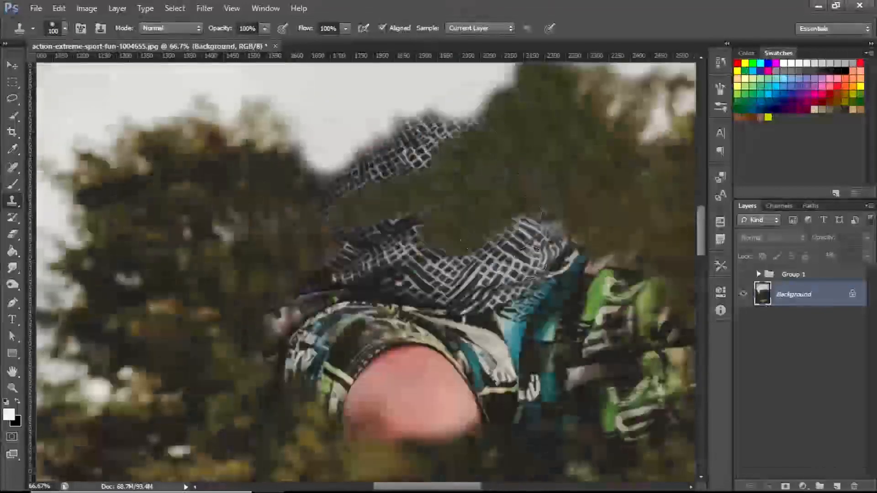
# - Clone foliage over the lower shirt, the patterned shorts and the remaining knee
pyautogui.moveTo(567, 256); pyautogui.dragTo(438, 222)
pyautogui.moveTo(443, 133); pyautogui.dragTo(342, 190)
pyautogui.moveTo(414, 228); pyautogui.dragTo(382, 258)
pyautogui.moveTo(420, 260)
pyautogui.mouseDown()
pyautogui.moveTo(523, 293)
pyautogui.moveTo(394, 206)
pyautogui.mouseUp()
pyautogui.moveTo(354, 194)
pyautogui.mouseDown()
pyautogui.moveTo(409, 217)
pyautogui.moveTo(422, 278)
pyautogui.mouseUp()
pyautogui.moveTo(619, 217); pyautogui.dragTo(567, 269)
pyautogui.moveTo(489, 178); pyautogui.dragTo(475, 219)
pyautogui.moveTo(448, 242); pyautogui.dragTo(548, 315)
pyautogui.moveTo(188, 265); pyautogui.dragTo(320, 320)
pyautogui.moveTo(352, 246); pyautogui.dragTo(393, 279)
pyautogui.keyDown('alt'); pyautogui.click(238, 157); pyautogui.keyUp('alt')
pyautogui.moveTo(331, 190); pyautogui.dragTo(274, 228)
pyautogui.moveTo(324, 233); pyautogui.dragTo(256, 283)
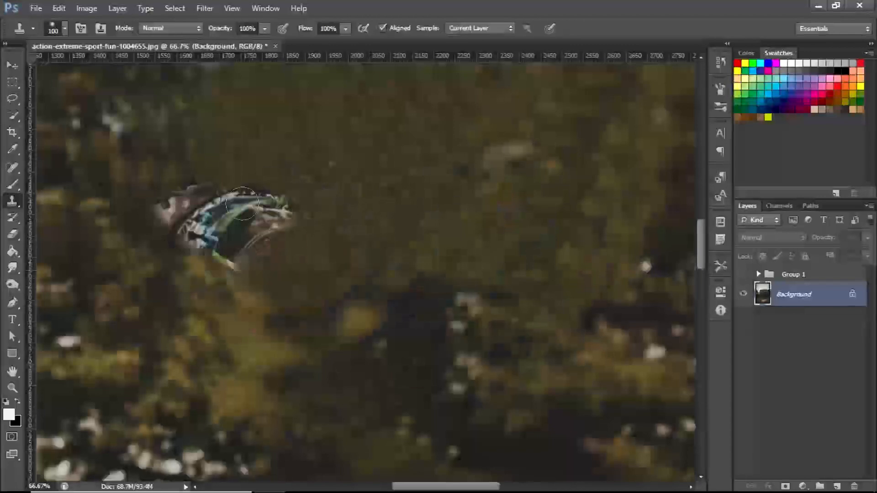
pyautogui.moveTo(274, 201); pyautogui.dragTo(183, 228)
# - Enlarge the Clone Stamp brush to 250 and blend the leftover cloned patches into the trees
pyautogui.hotkey('ctrl', '-')
pyautogui.hotkey('ctrl', '-')
pyautogui.press(']')
pyautogui.press(']')
pyautogui.press(']')
pyautogui.press(']')
pyautogui.press(']')
pyautogui.keyDown('alt'); pyautogui.click(451, 253); pyautogui.keyUp('alt')
pyautogui.moveTo(383, 160); pyautogui.dragTo(364, 229)
pyautogui.hotkey('ctrl', '-')
pyautogui.hotkey('ctrl', '-')
pyautogui.hotkey('ctrl', '-')
pyautogui.hotkey('ctrl', '-')
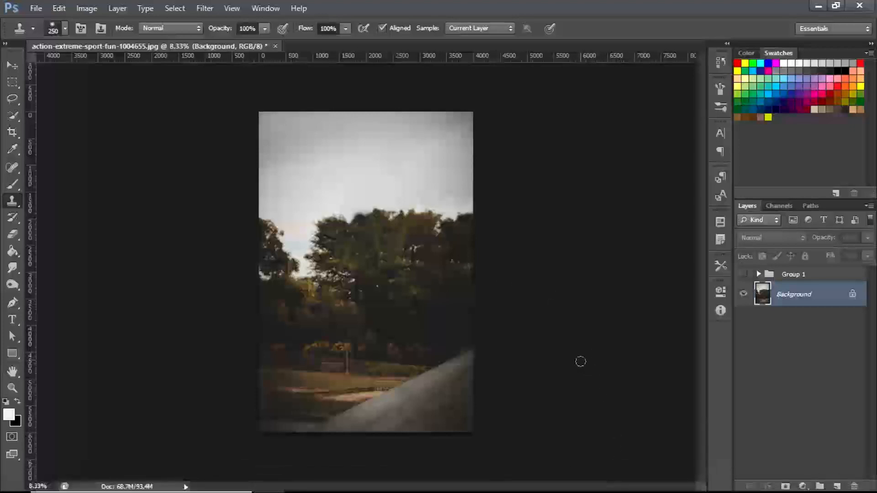
# - Compare the image with and without Group 1, leave the group visible, and save the document as ACTION FILE
pyautogui.click(742, 275)
pyautogui.click(743, 275)
pyautogui.click(744, 276)
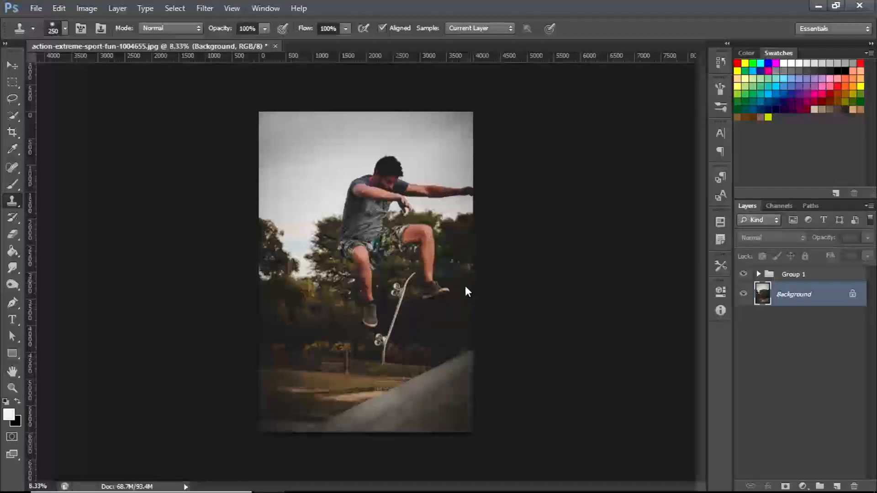
pyautogui.hotkey('ctrl', 'shift', 's')
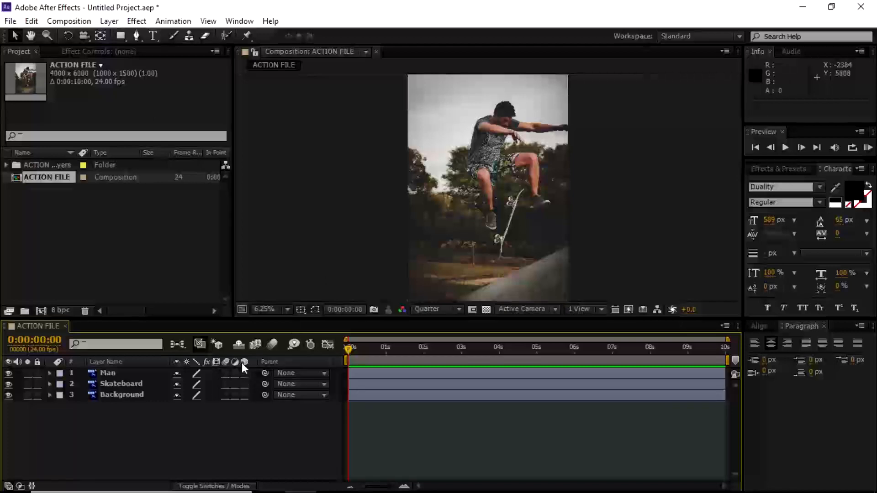
# - In After Effects, make the Man, Skateboard and Background layers 3D and set the Background's Z position to 1850
pyautogui.moveTo(244, 373); pyautogui.dragTo(244, 394)
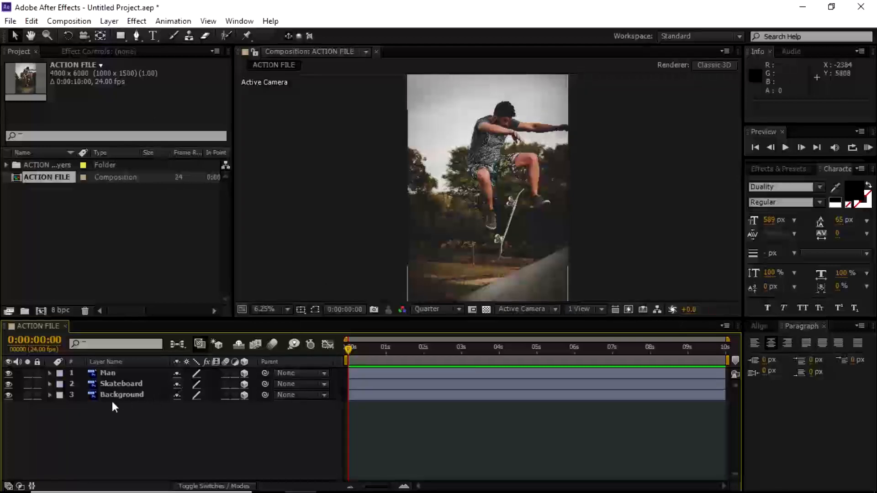
pyautogui.click(123, 395)
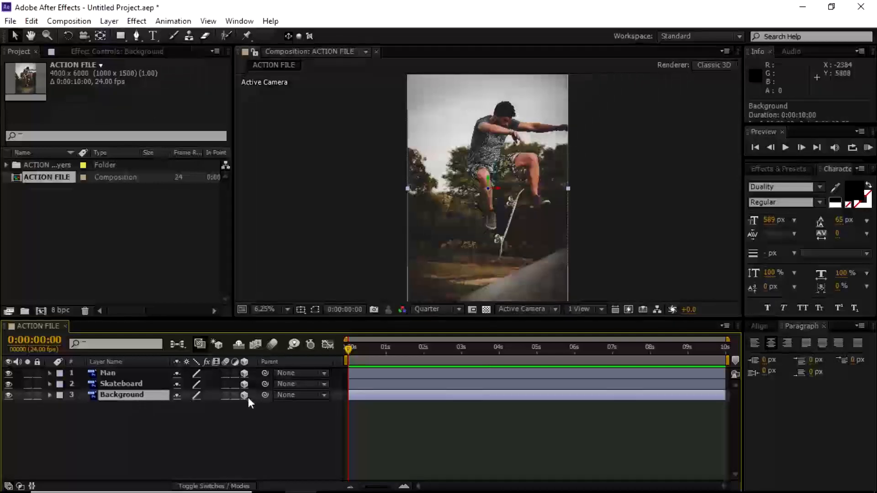
pyautogui.press('p')
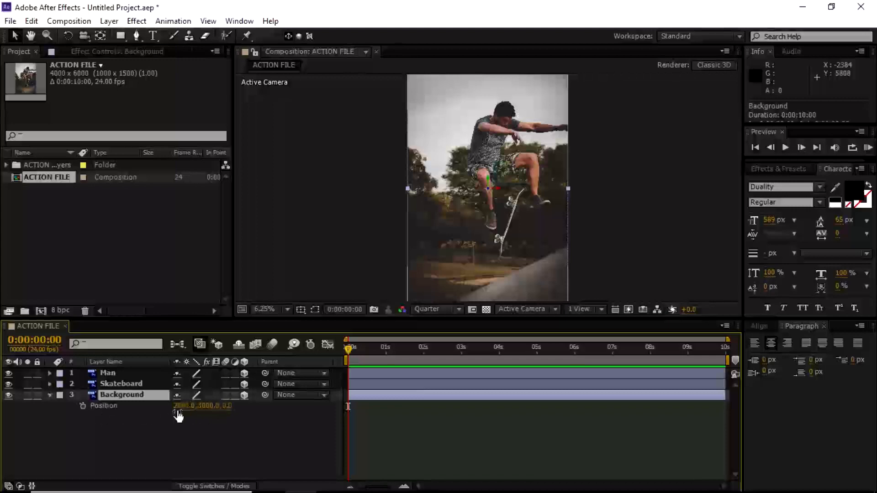
pyautogui.click(227, 406)
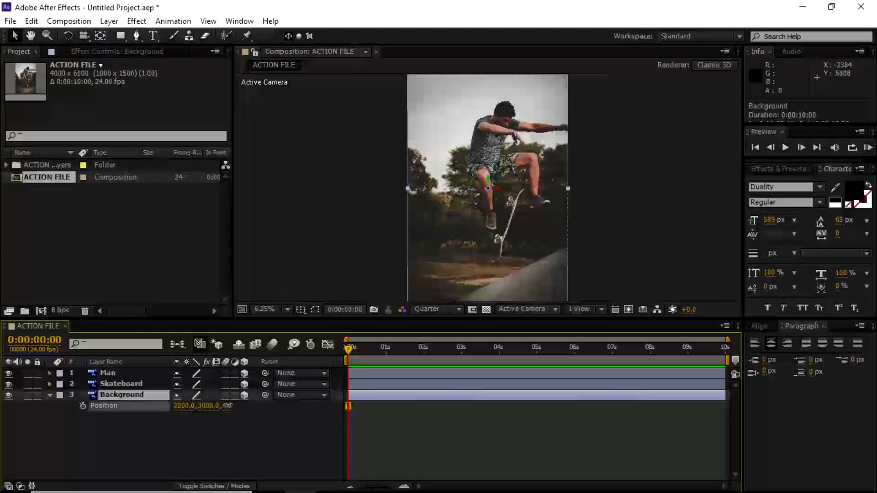
pyautogui.moveTo(246, 407); pyautogui.dragTo(603, 411)
pyautogui.press('Return')
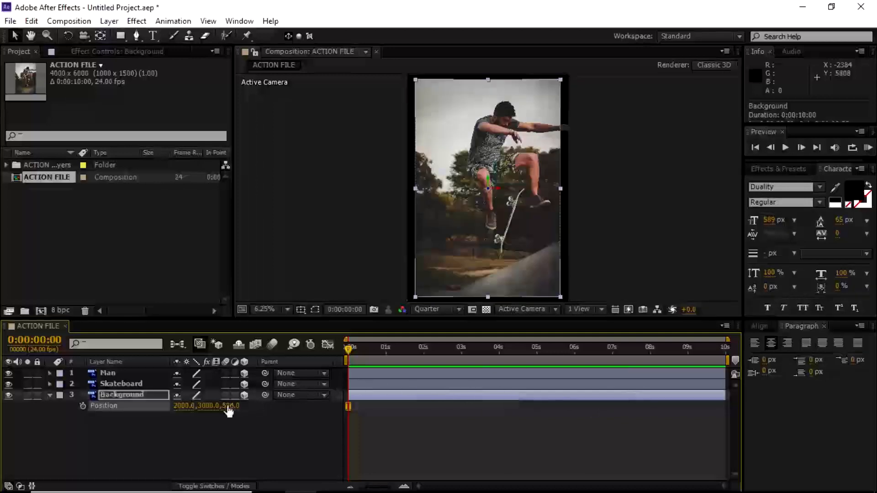
pyautogui.moveTo(228, 411); pyautogui.dragTo(635, 383)
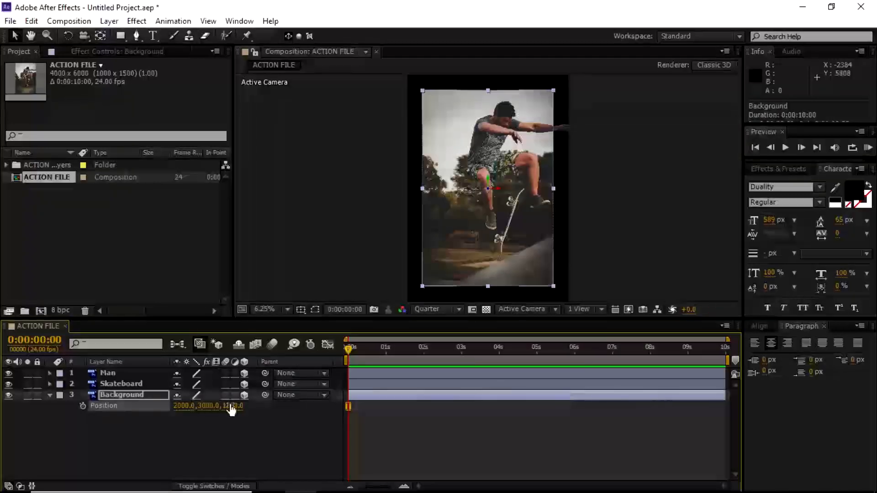
pyautogui.moveTo(246, 405); pyautogui.dragTo(582, 383)
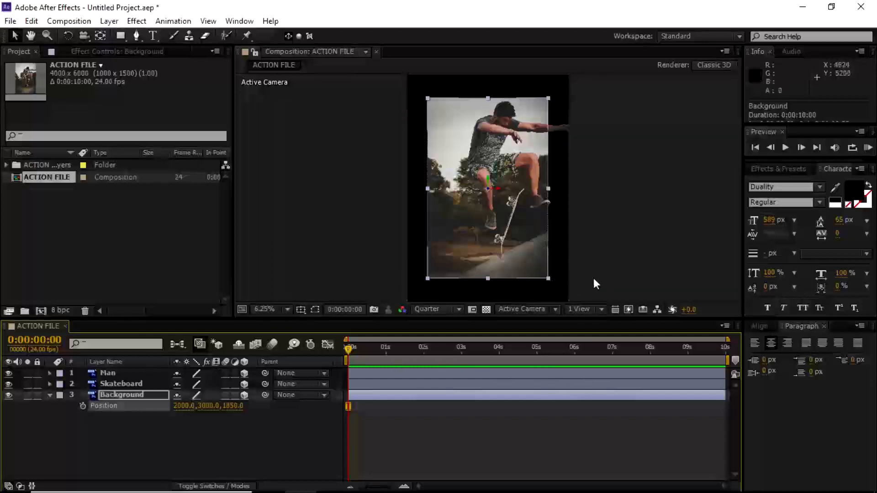
# - Enlarge the Background layer to about 154% so that it covers the whole composition frame
pyautogui.moveTo(588, 319); pyautogui.dragTo(589, 352)
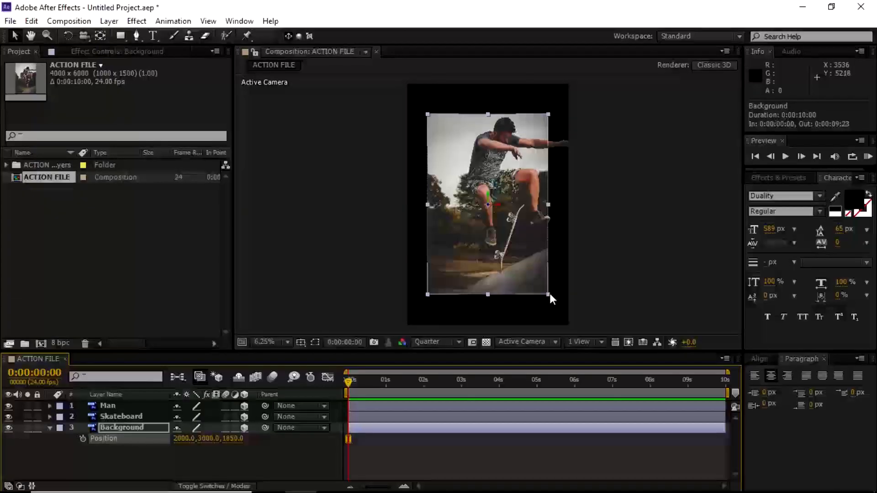
pyautogui.moveTo(549, 294); pyautogui.dragTo(602, 336)
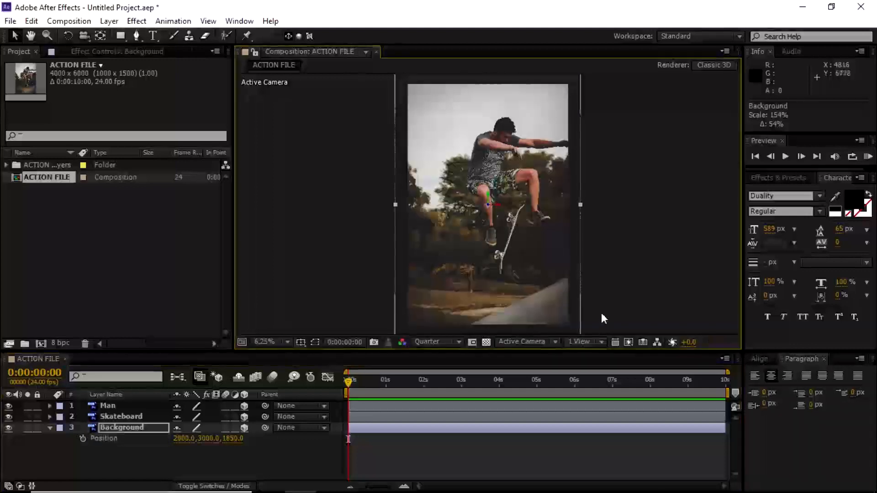
pyautogui.click(608, 276)
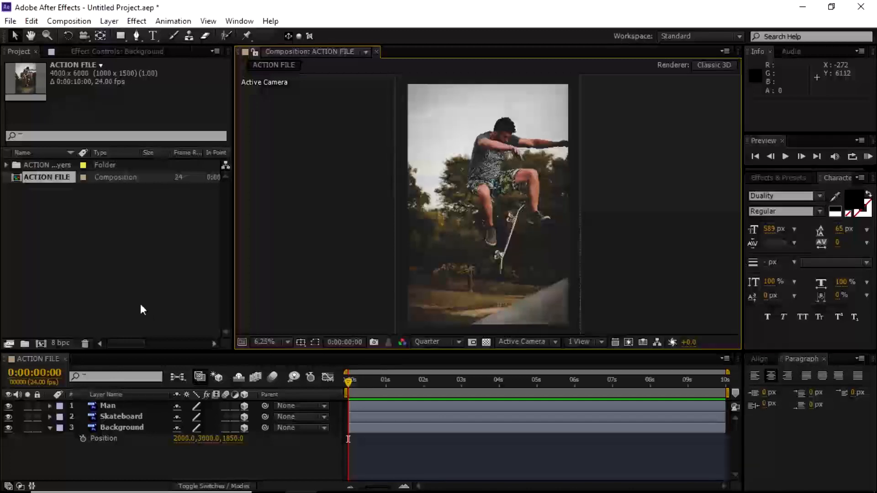
# - Add a two-node camera with a 24 mm focal length above the Man layer
pyautogui.click(115, 406)
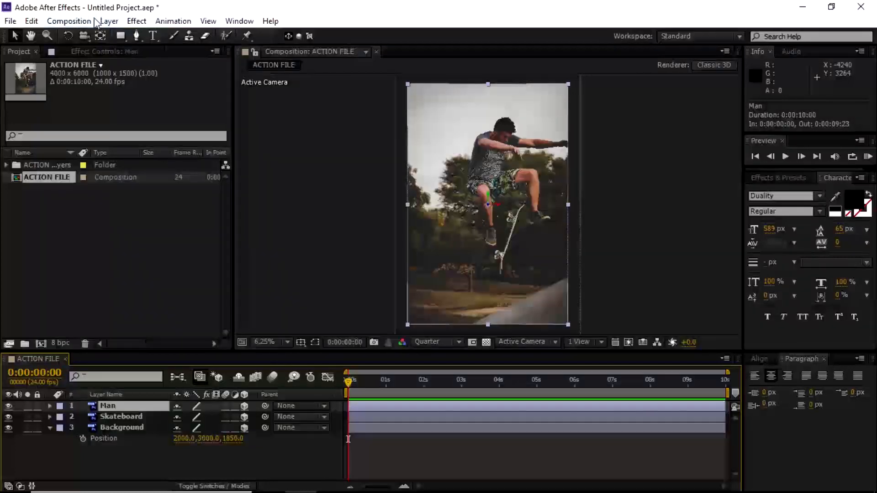
pyautogui.click(110, 22)
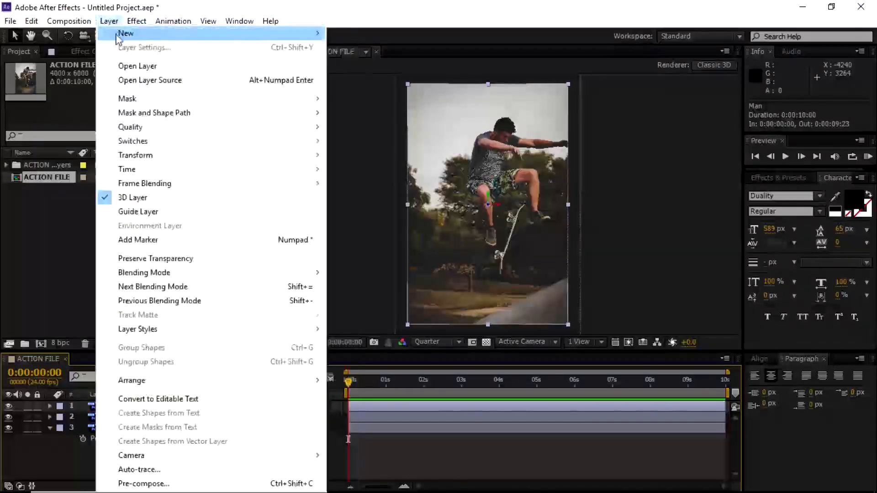
pyautogui.moveTo(126, 33)
pyautogui.click(360, 76)
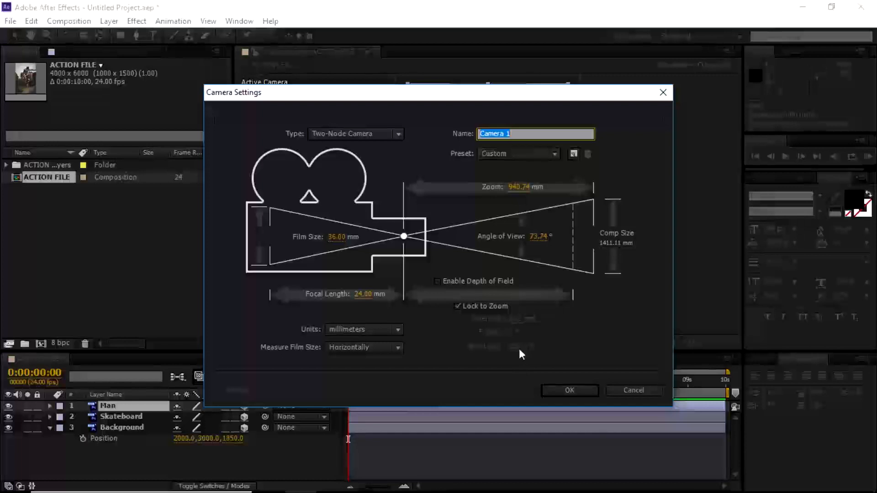
pyautogui.click(550, 388)
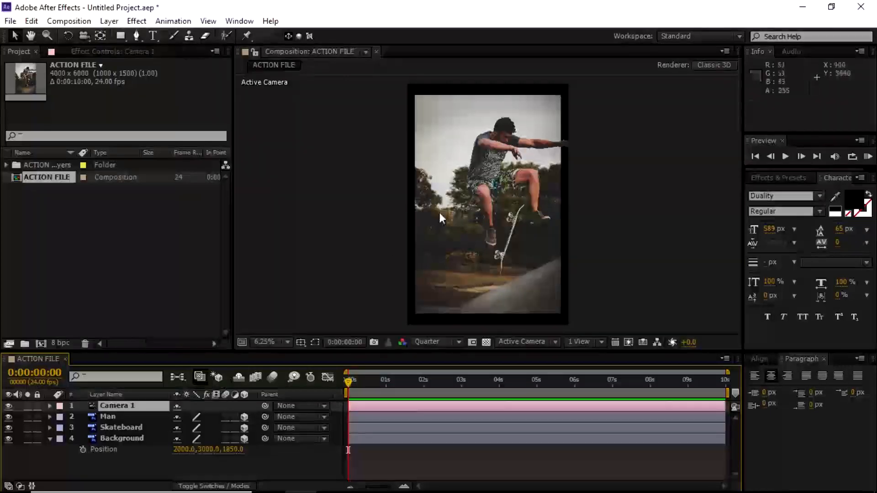
# - Move the camera closer to a Z position of about -2248 and keyframe its position at 0:00
pyautogui.click(153, 407)
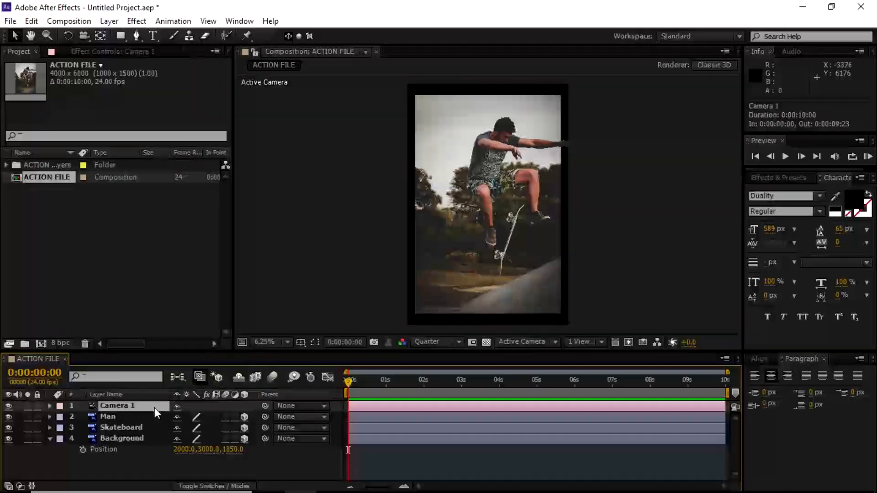
pyautogui.press('p')
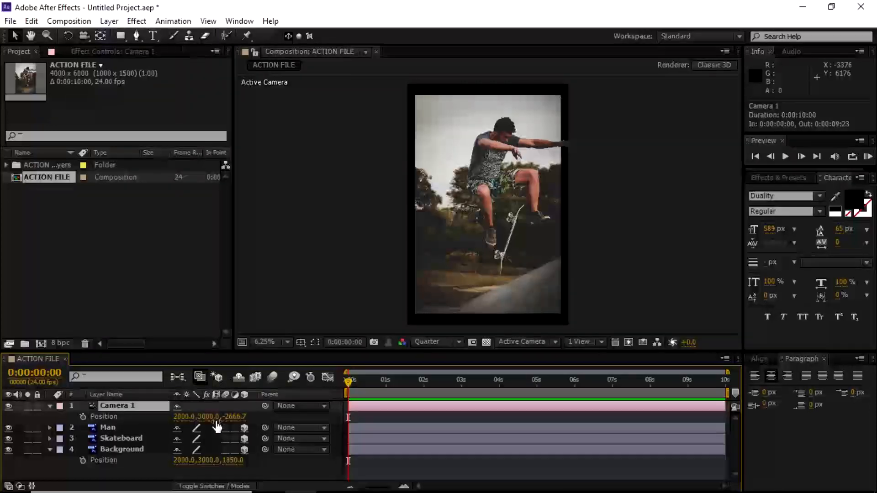
pyautogui.moveTo(234, 416); pyautogui.dragTo(486, 401)
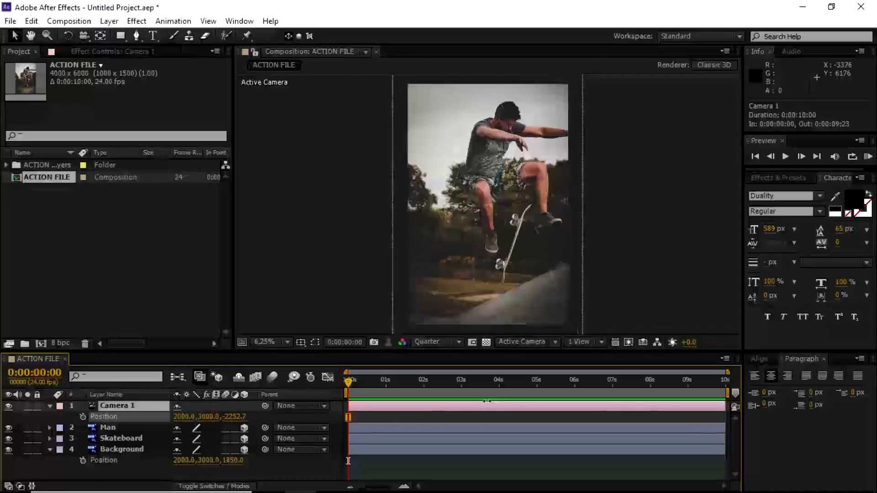
pyautogui.moveTo(491, 401); pyautogui.dragTo(490, 401)
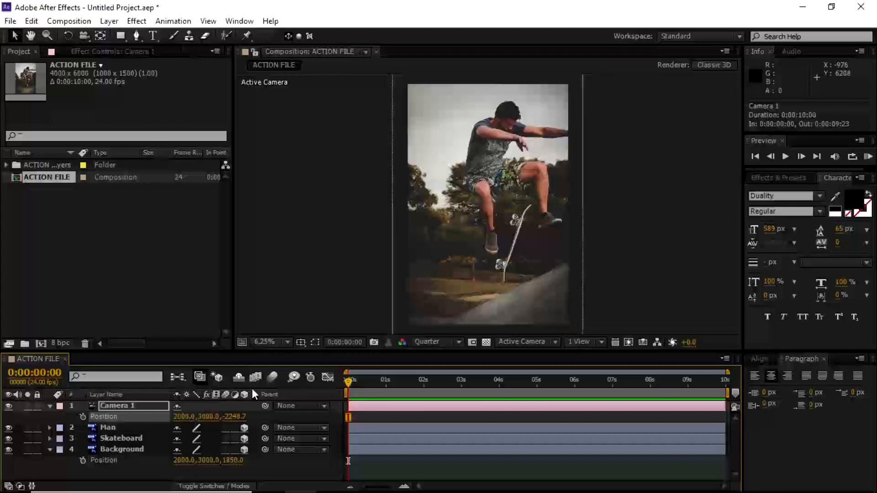
pyautogui.moveTo(350, 380)
pyautogui.mouseDown()
pyautogui.moveTo(372, 381)
pyautogui.moveTo(349, 381)
pyautogui.mouseUp()
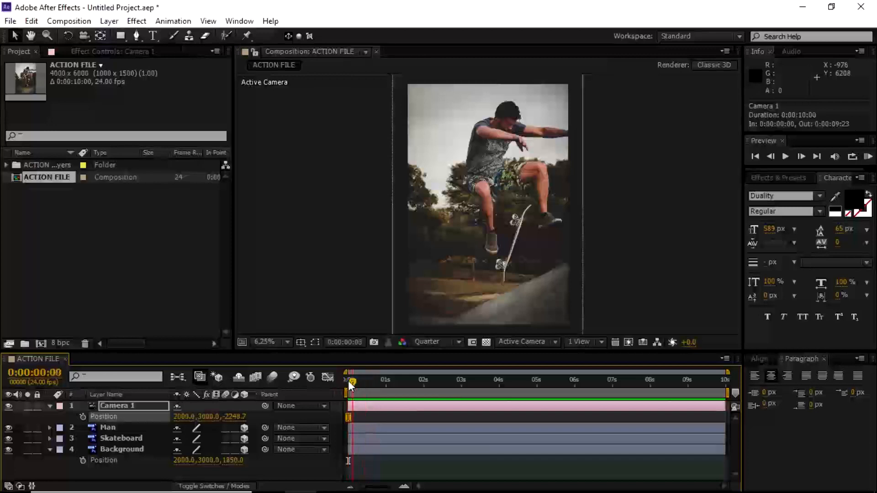
pyautogui.click(83, 417)
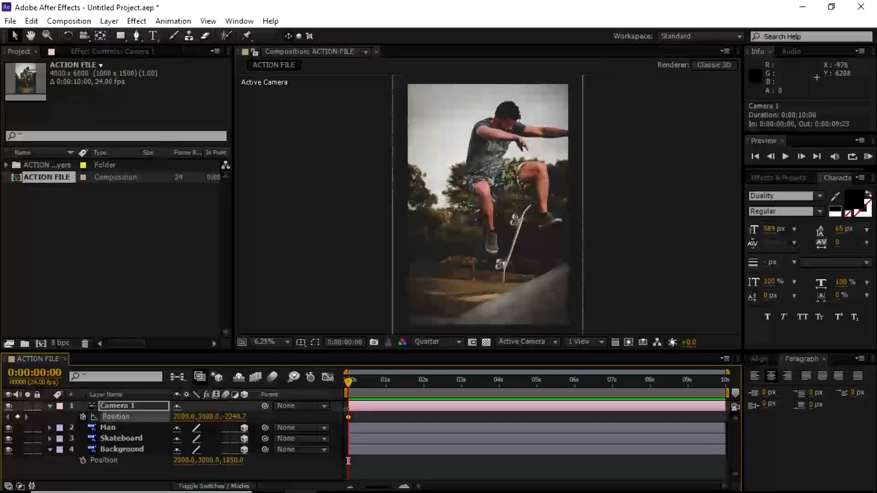
# - Keyframe the camera's Z position at about -1758 on the last frame (9:23) and return to the start of the timeline
pyautogui.moveTo(350, 382); pyautogui.dragTo(733, 379)
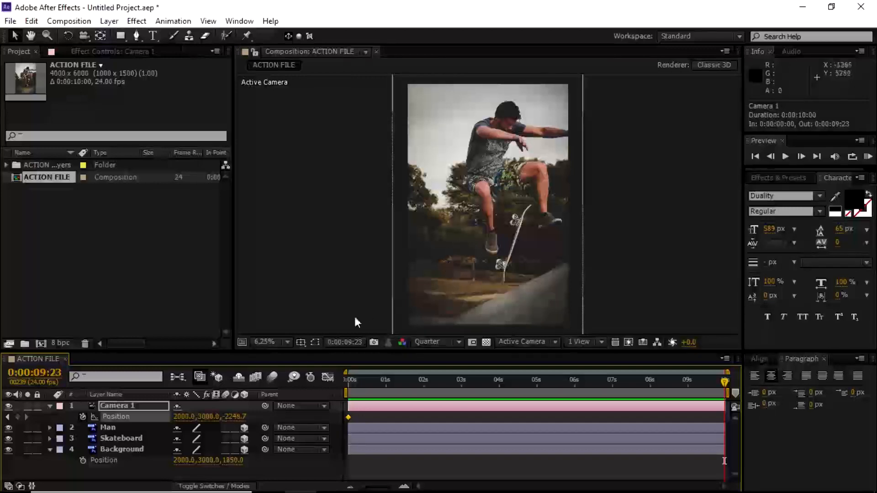
pyautogui.moveTo(237, 421); pyautogui.dragTo(529, 392)
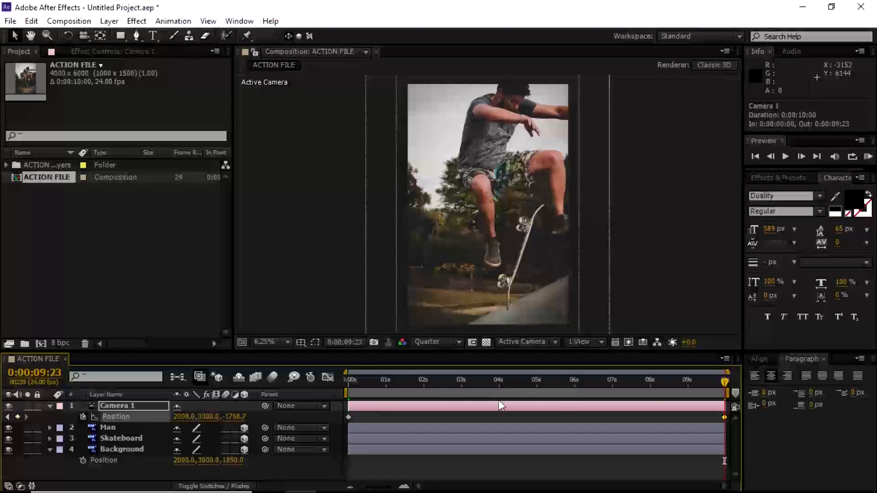
pyautogui.click(692, 380)
pyautogui.moveTo(679, 386); pyautogui.dragTo(335, 381)
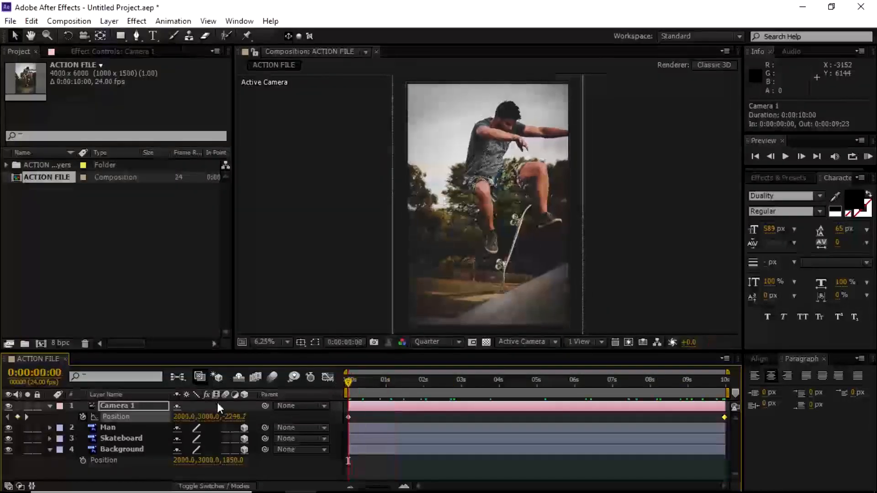
pyautogui.click(50, 406)
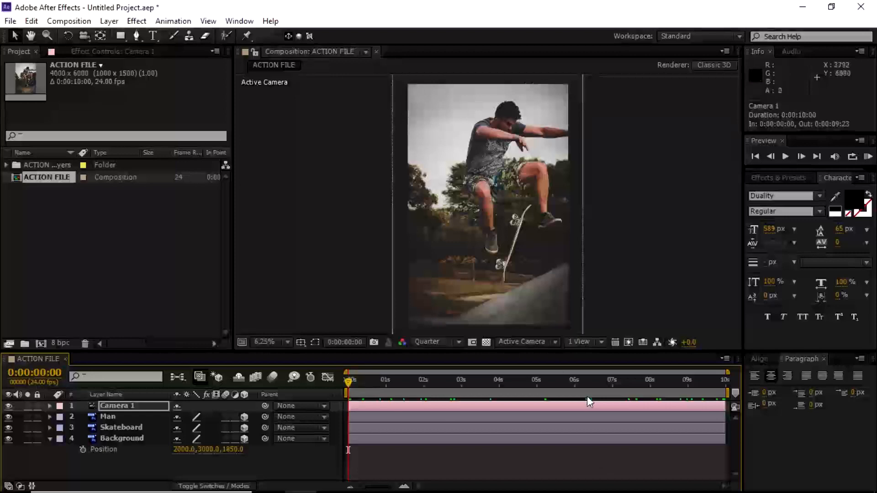
# - Draw arrows for the skateboard's rotation and lengthwise movement on a Windows screen sketch, and close the sketch
pyautogui.moveTo(586, 490)
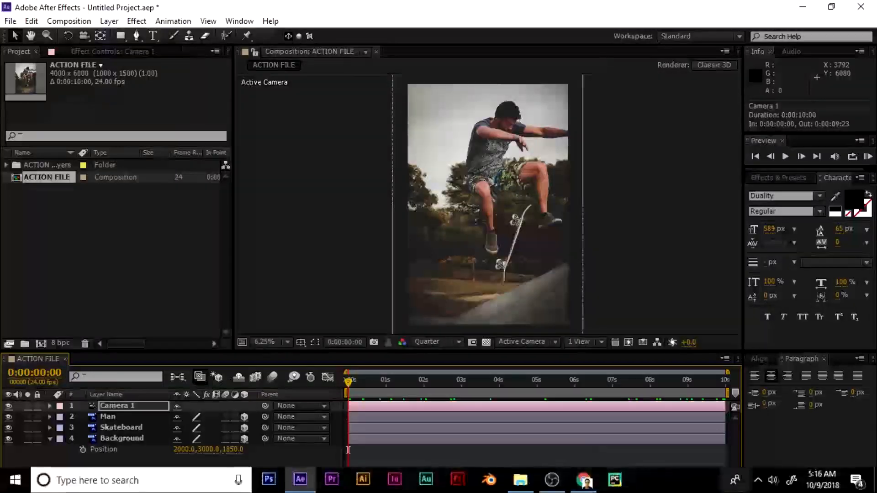
pyautogui.click(791, 479)
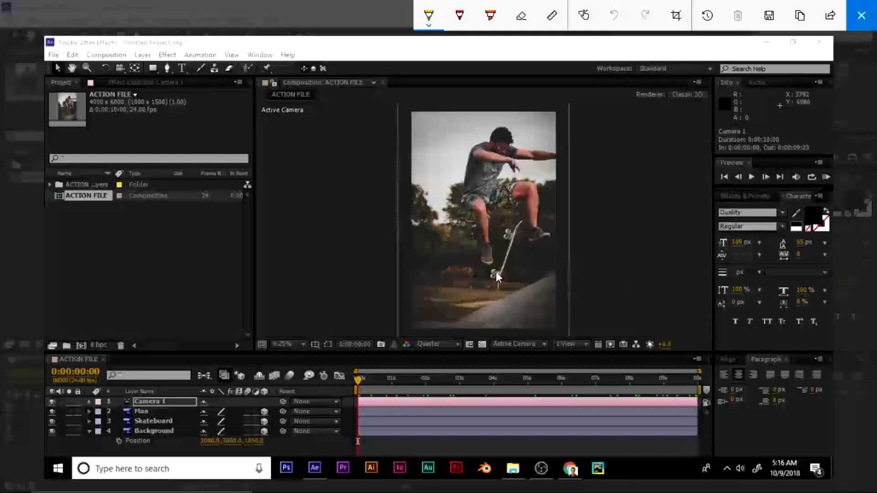
pyautogui.moveTo(524, 275)
pyautogui.mouseDown()
pyautogui.moveTo(545, 239)
pyautogui.moveTo(512, 203)
pyautogui.mouseUp()
pyautogui.moveTo(502, 313); pyautogui.dragTo(519, 295)
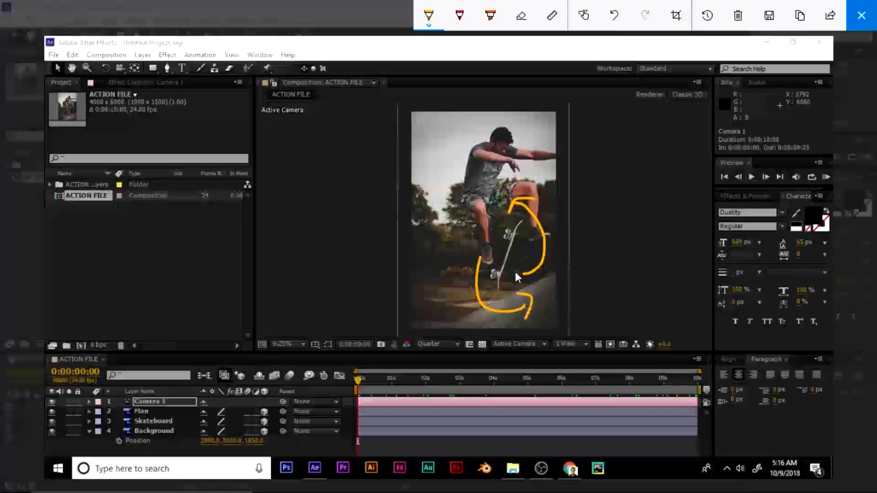
pyautogui.moveTo(508, 281); pyautogui.dragTo(511, 256)
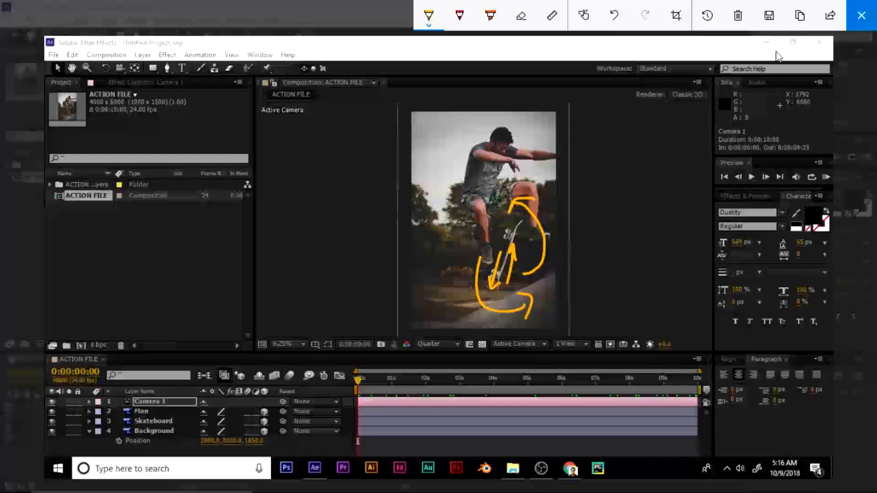
pyautogui.click(862, 15)
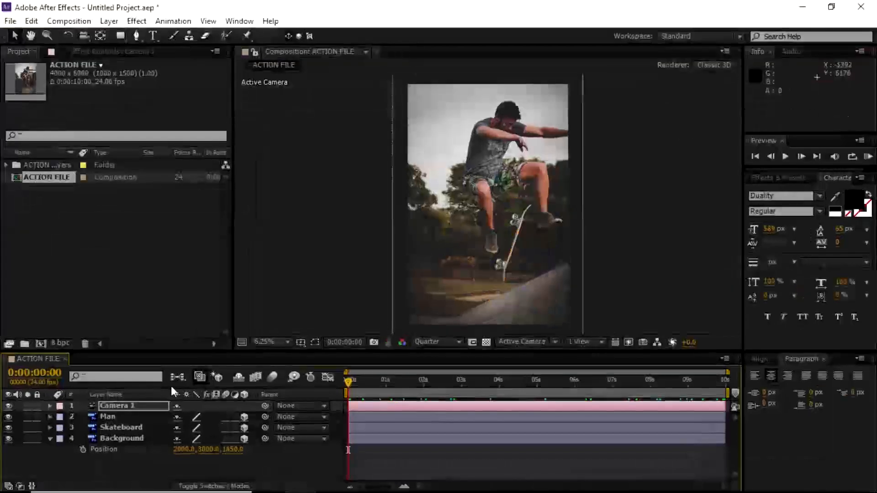
# - Pre-compose the Skateboard layer as Skateboard pc, leaving all attributes in ACTION FILE
pyautogui.click(134, 427)
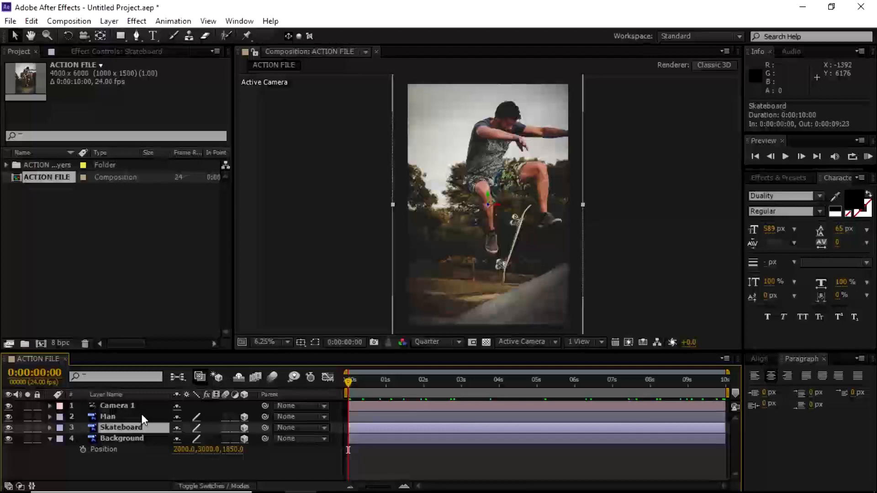
pyautogui.hotkey('ctrl', 'shift', 'c')
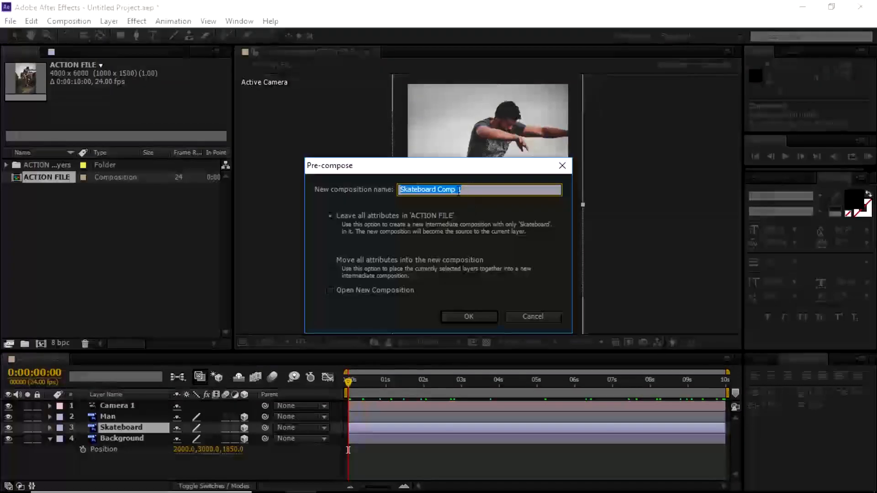
pyautogui.moveTo(475, 189); pyautogui.dragTo(444, 189)
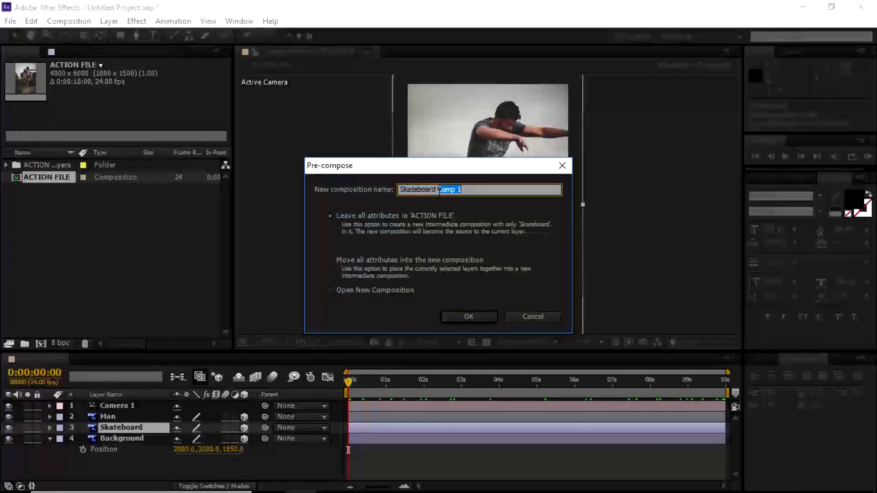
pyautogui.write('p')
pyautogui.click(461, 316)
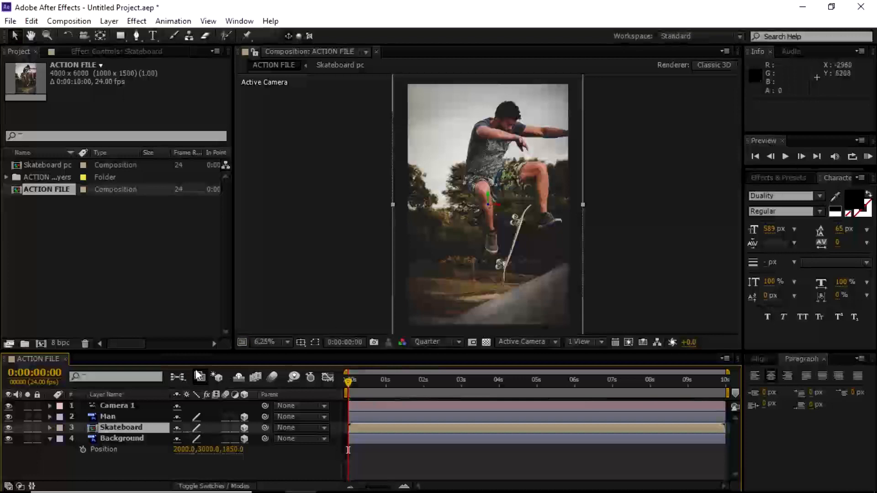
# - Inside the Skateboard pc composition, make the skateboard layer 3D and set its position to 1980, 3024, -24
pyautogui.doubleClick(119, 428)
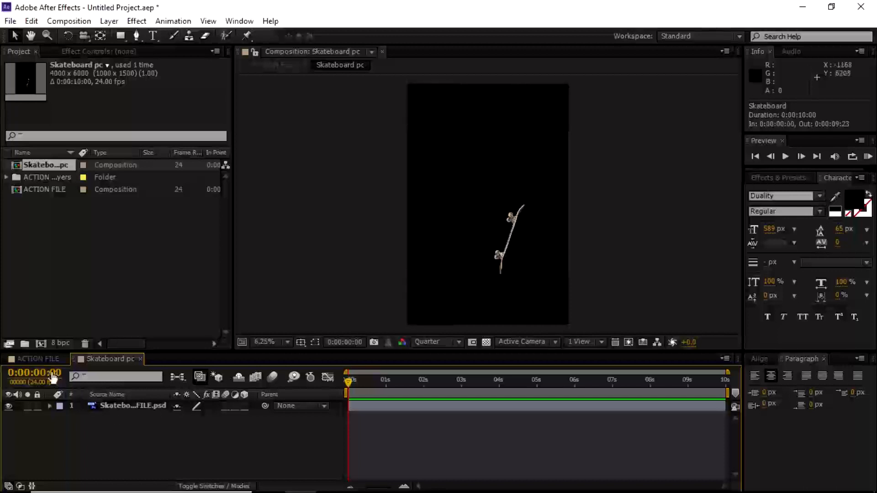
pyautogui.click(41, 358)
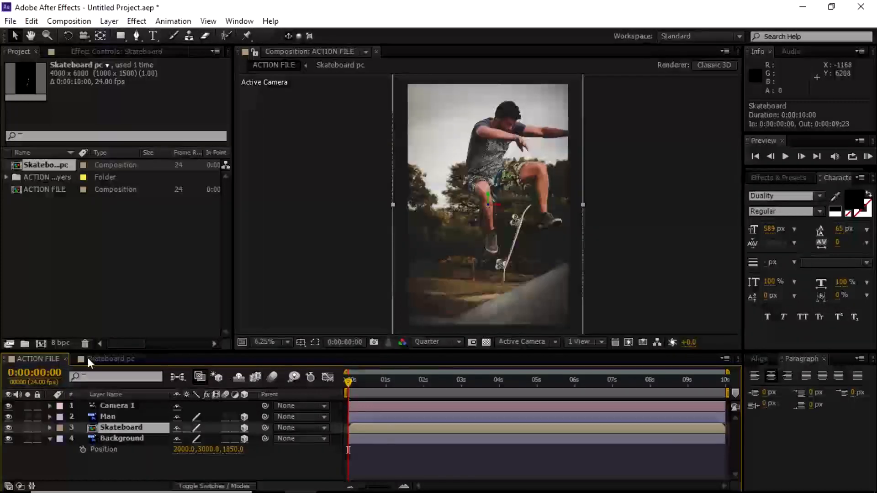
pyautogui.click(88, 359)
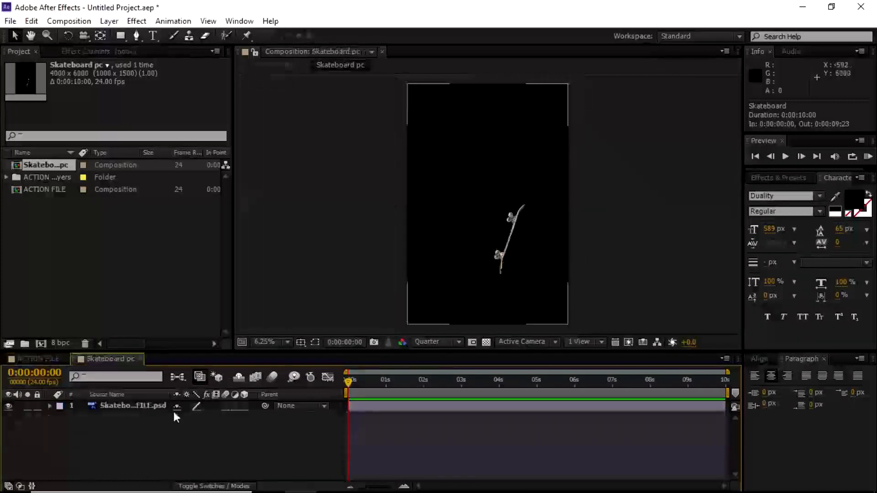
pyautogui.click(145, 407)
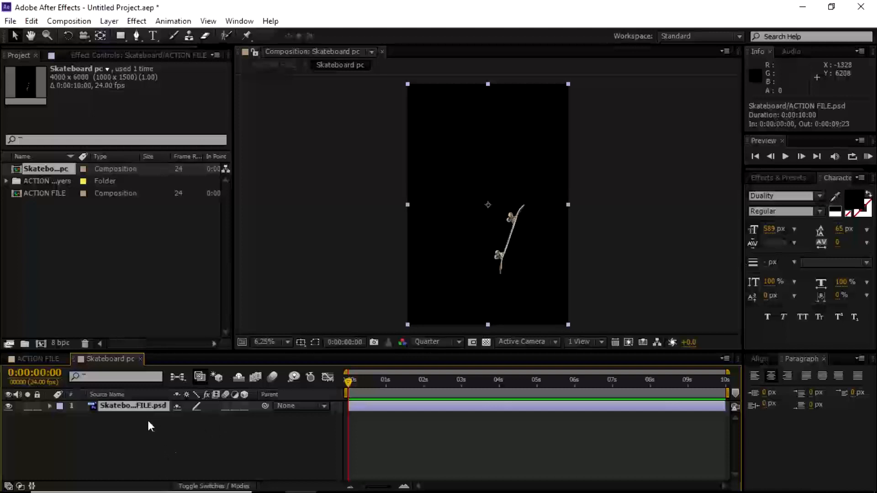
pyautogui.press('p')
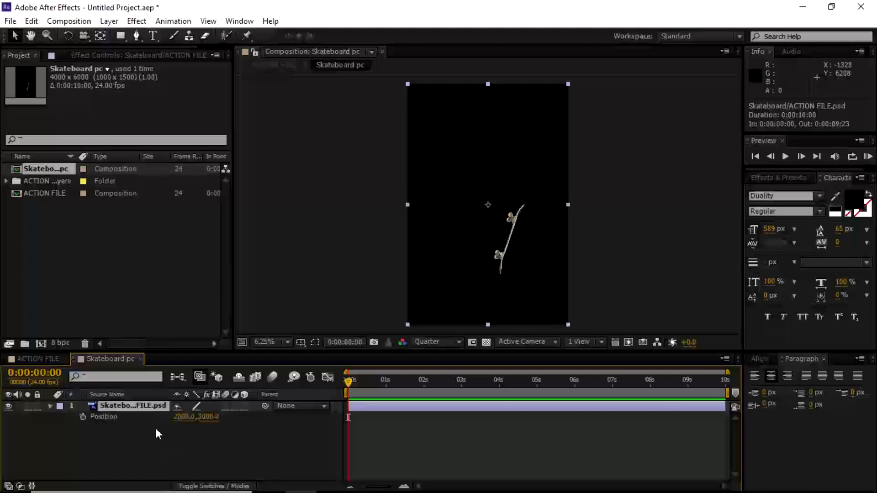
pyautogui.click(244, 405)
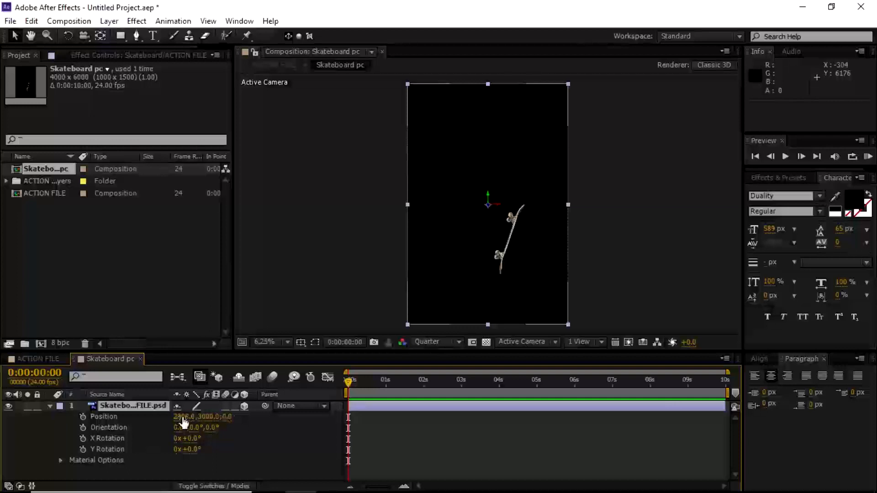
pyautogui.moveTo(182, 416); pyautogui.dragTo(212, 417)
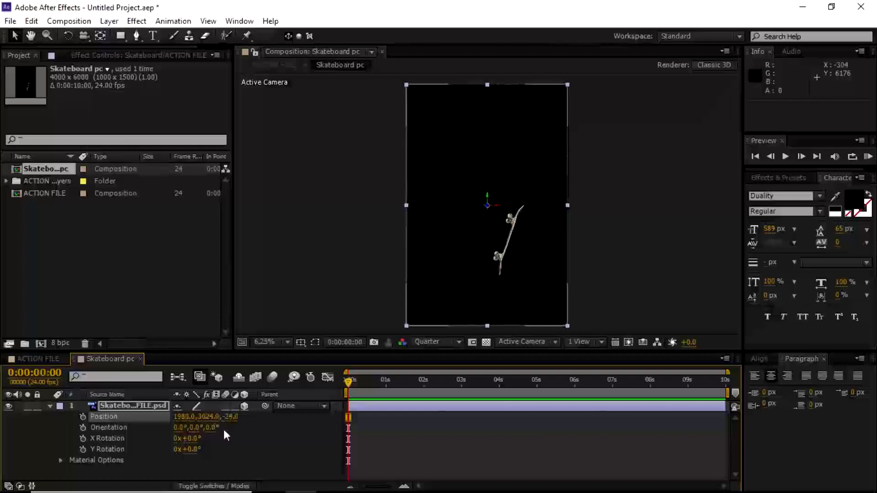
# - Try small X and Z rotations on the skateboard layer, undoing each change
pyautogui.click(135, 404)
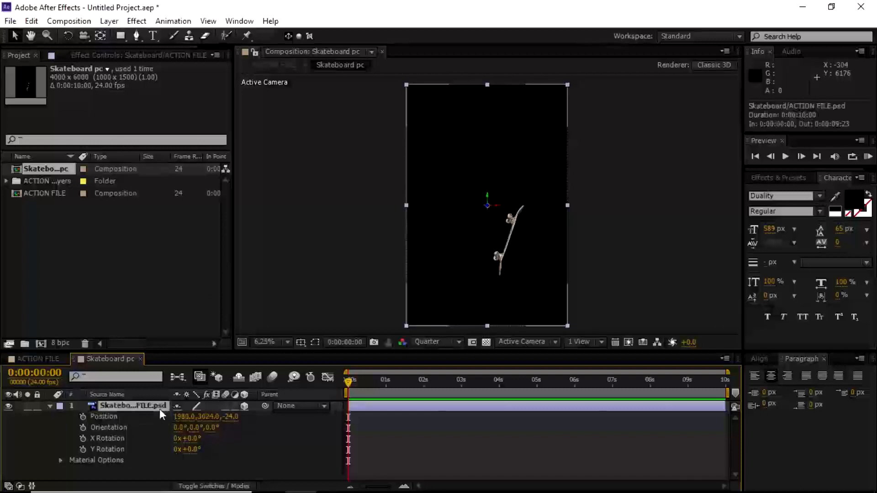
pyautogui.click(49, 406)
pyautogui.press('r')
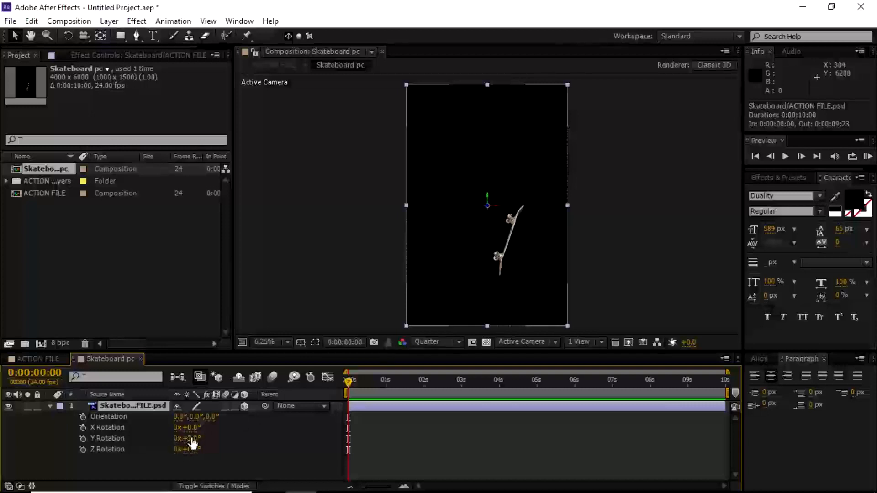
pyautogui.moveTo(192, 438)
pyautogui.mouseDown()
pyautogui.moveTo(196, 443)
pyautogui.moveTo(196, 428)
pyautogui.mouseUp()
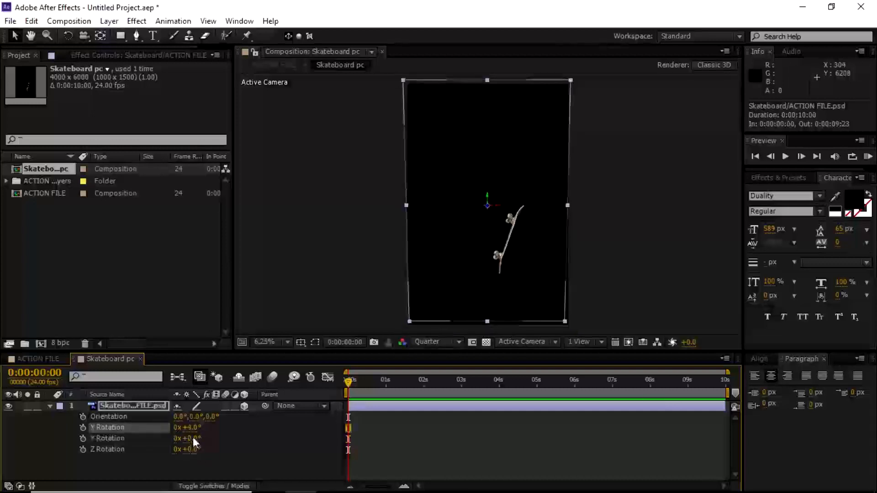
pyautogui.hotkey('ctrl', 'z')
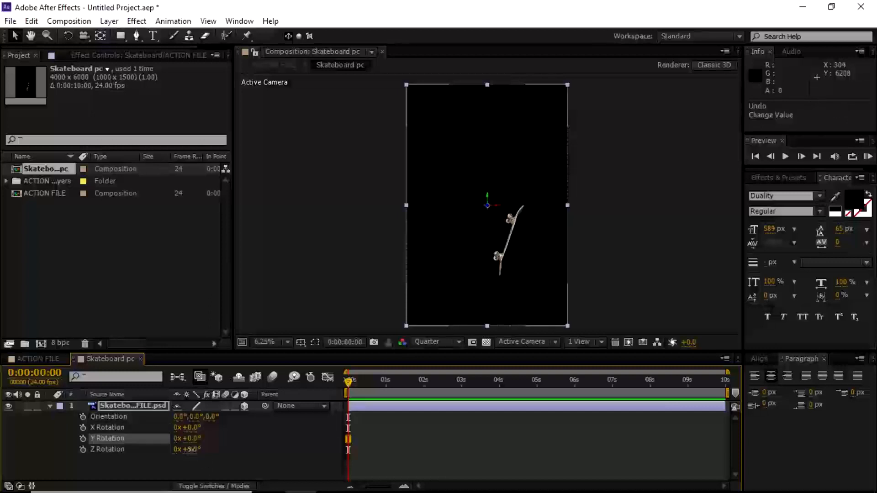
pyautogui.moveTo(192, 449); pyautogui.dragTo(190, 449)
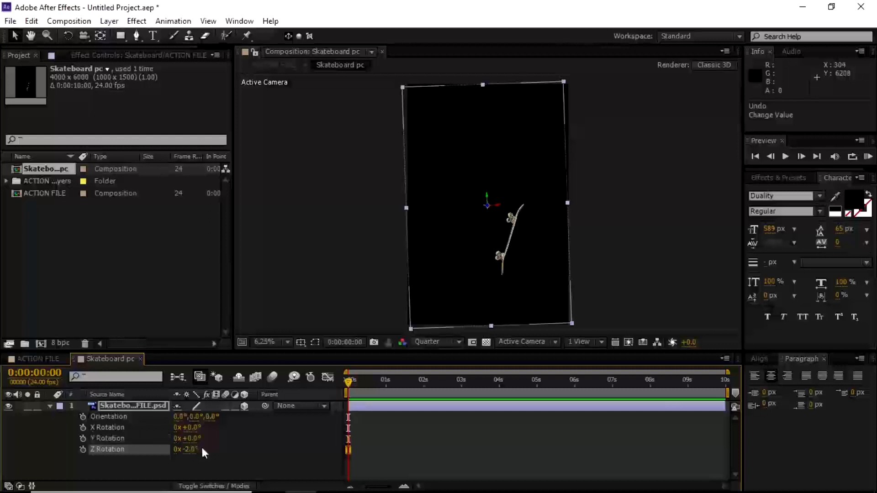
pyautogui.hotkey('ctrl', 'z')
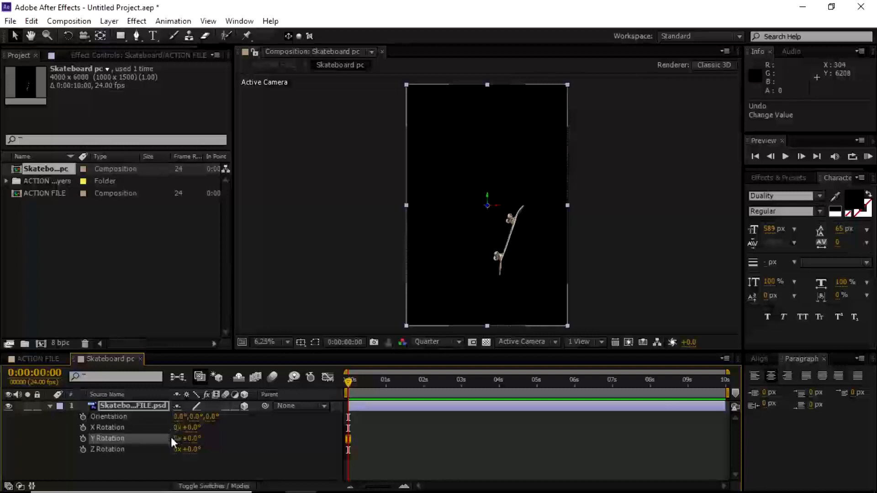
# - Set the skateboard layer's Z position to 0 and add a position keyframe on the first frame
pyautogui.press('p')
pyautogui.click(232, 417)
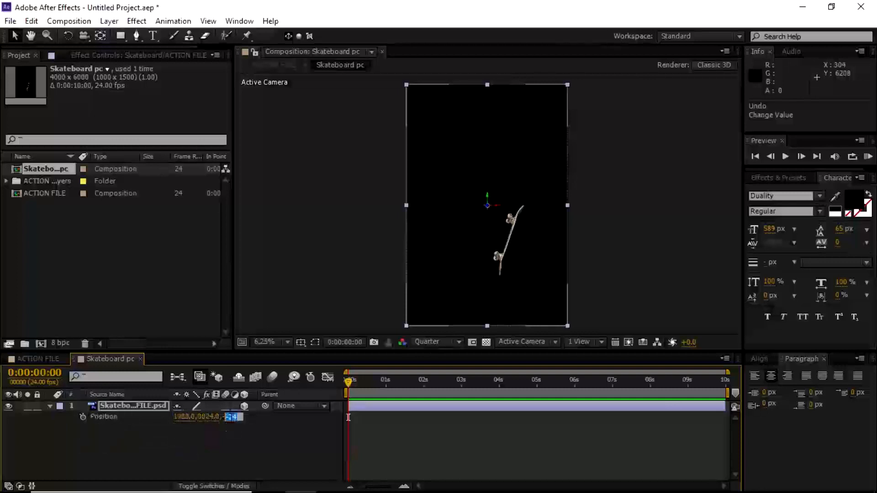
pyautogui.write('0')
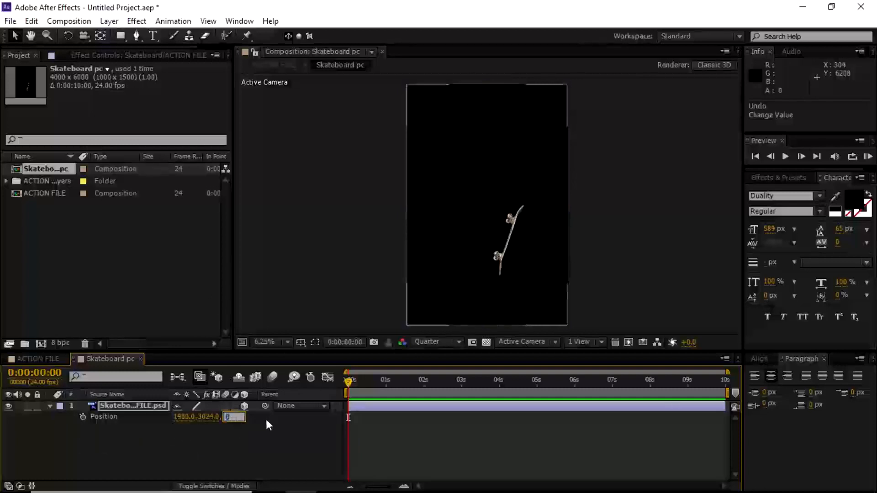
pyautogui.click(256, 429)
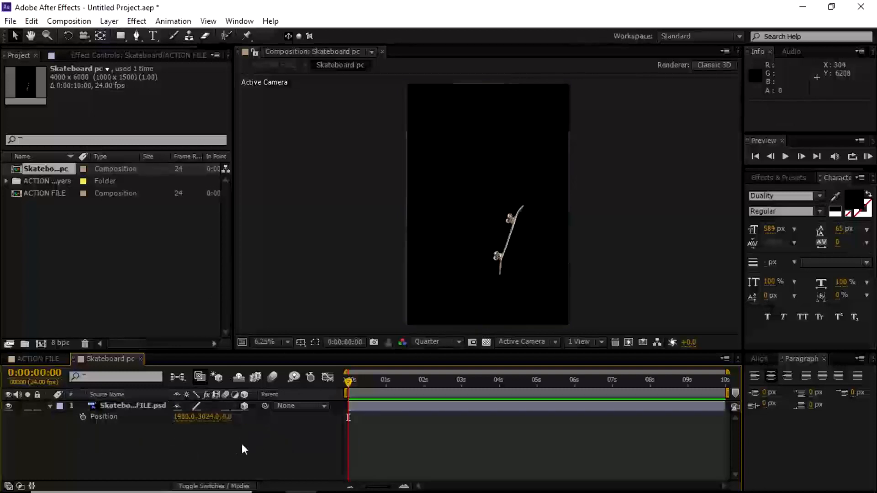
pyautogui.click(83, 417)
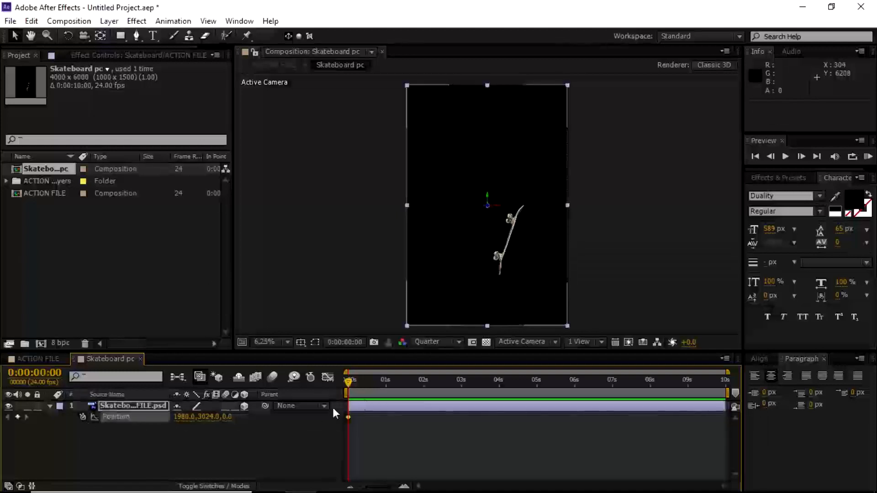
# - Keyframe the skateboard's Z position at -24 on the last frame (9:23) and return to the start of the timeline
pyautogui.moveTo(349, 383); pyautogui.dragTo(746, 379)
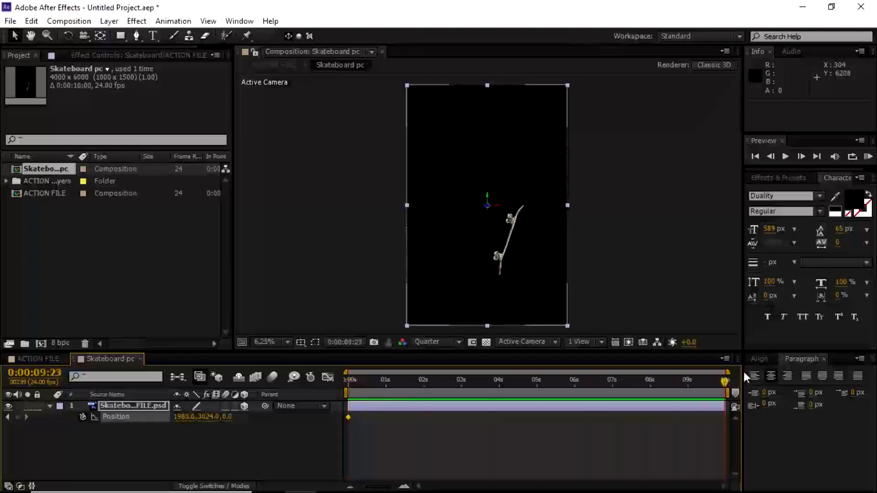
pyautogui.click(227, 417)
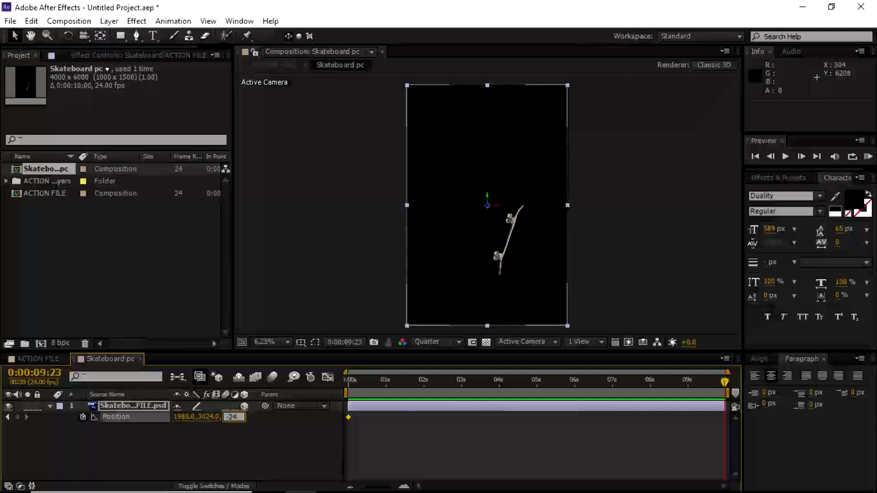
pyautogui.click(254, 438)
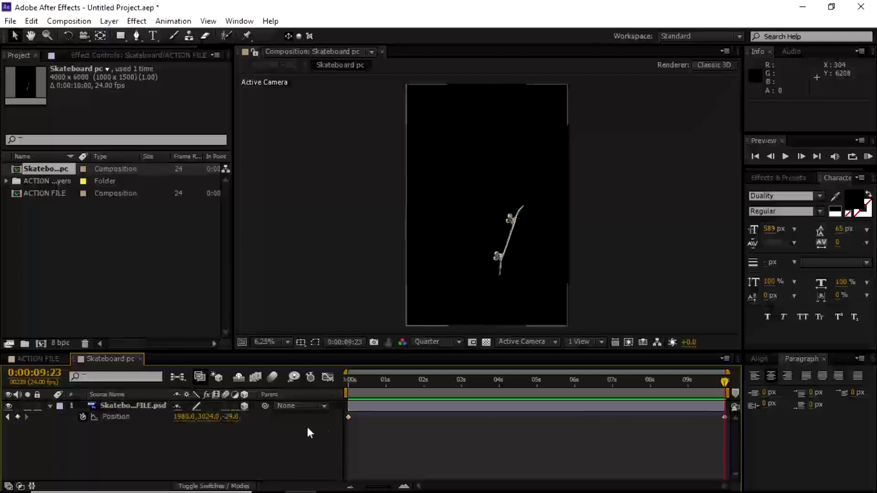
pyautogui.moveTo(722, 380); pyautogui.dragTo(286, 390)
# - Keyframe the skateboard layer's Z Rotation at 0° on the first frame and -2° on the last frame (9:23)
pyautogui.click(154, 404)
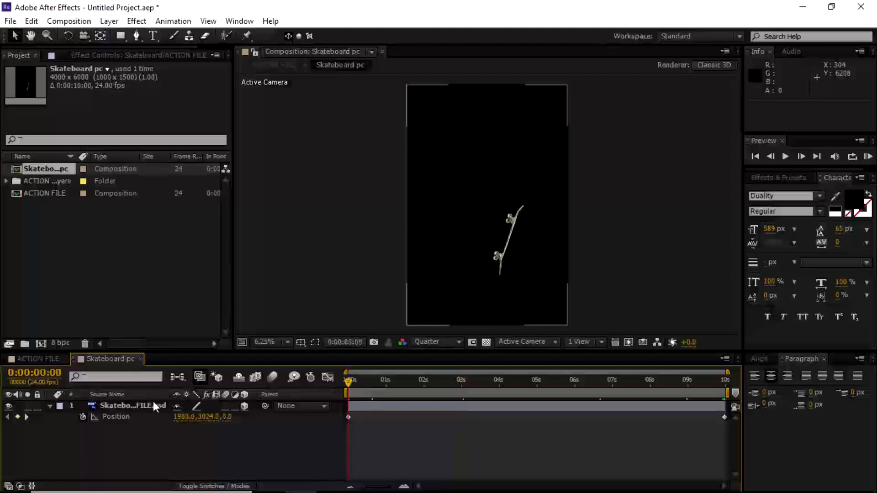
pyautogui.click(118, 406)
pyautogui.press('r')
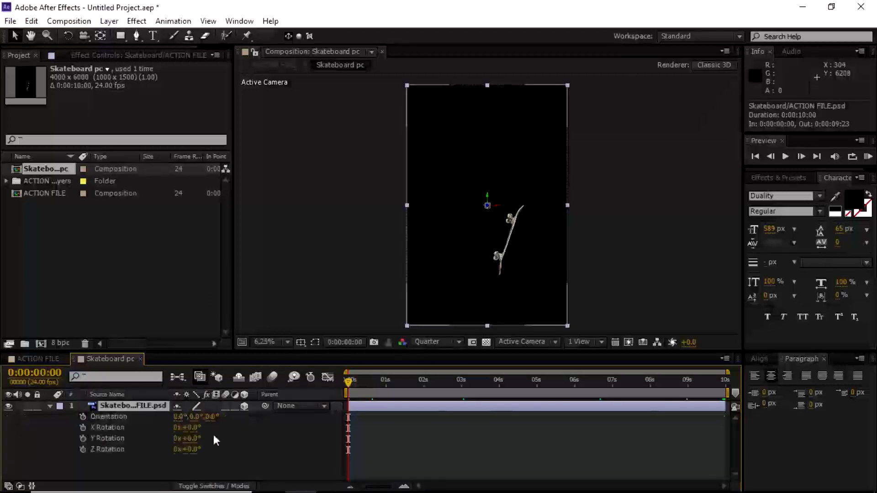
pyautogui.click(82, 450)
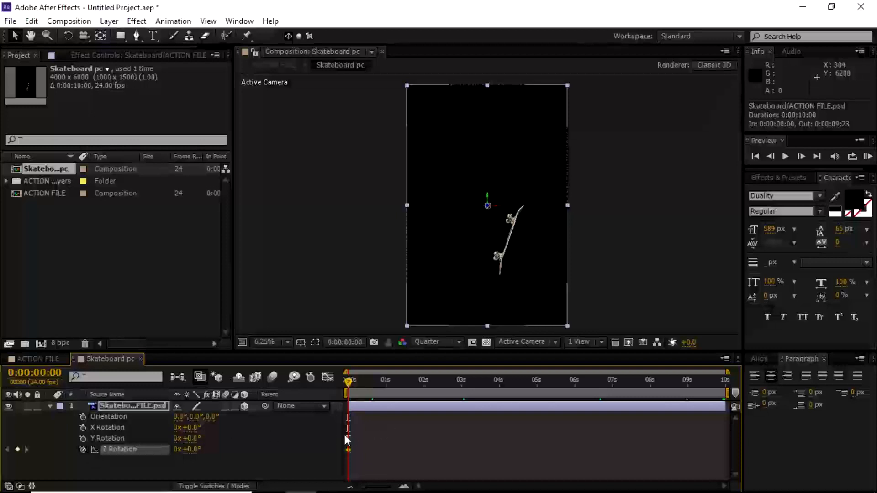
pyautogui.moveTo(348, 380); pyautogui.dragTo(747, 385)
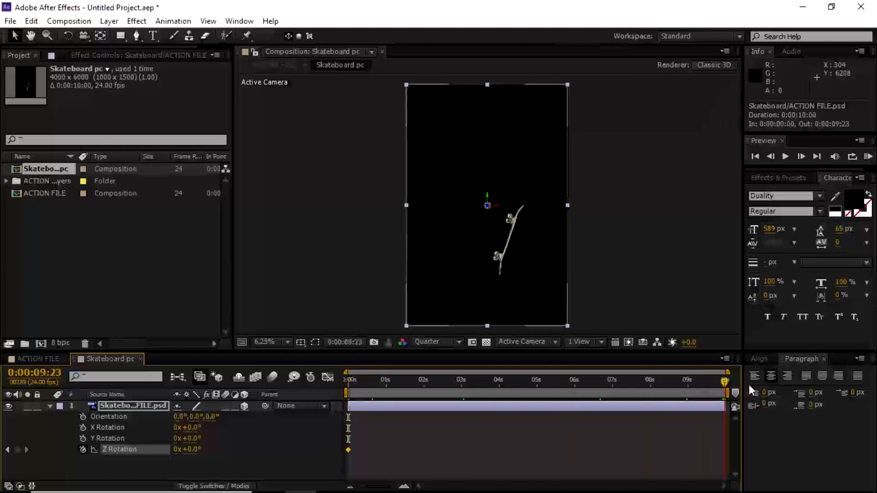
pyautogui.moveTo(195, 455)
pyautogui.mouseDown()
pyautogui.moveTo(200, 448)
pyautogui.moveTo(188, 448)
pyautogui.mouseUp()
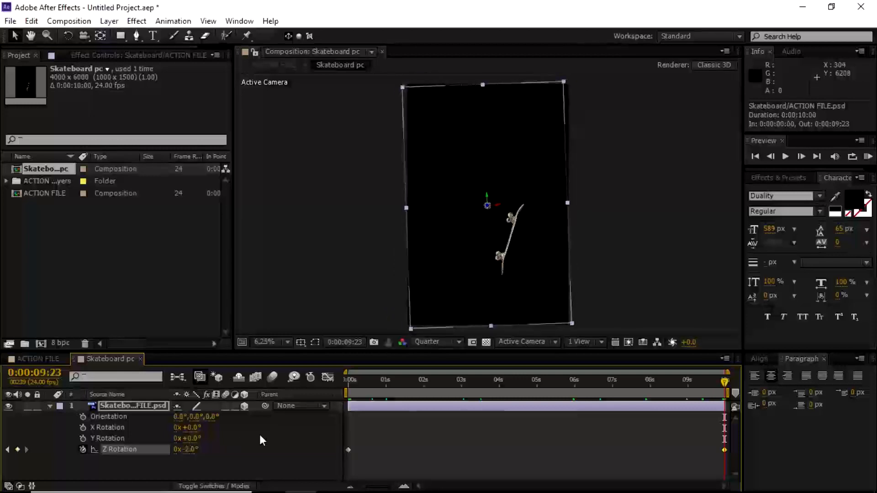
# - Set the skateboard's Z Rotation on the last frame to -14°, return to the start and collapse the layer
pyautogui.moveTo(724, 381); pyautogui.dragTo(293, 385)
pyautogui.moveTo(350, 388); pyautogui.dragTo(735, 392)
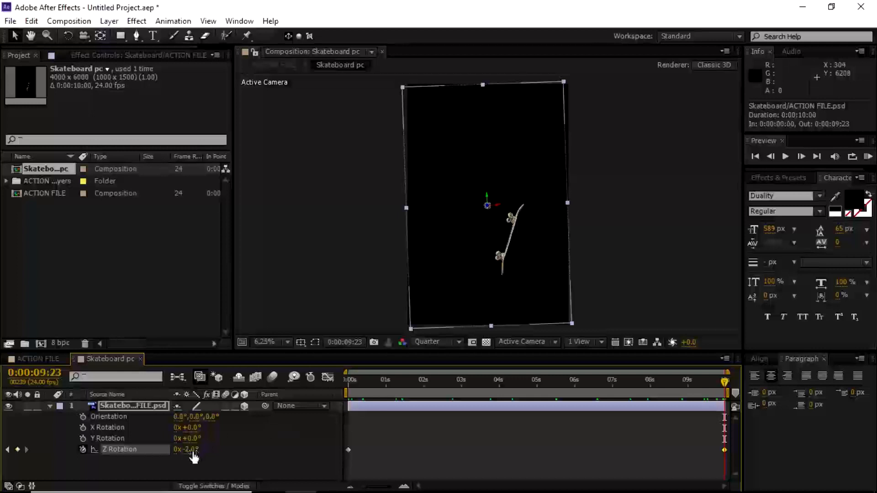
pyautogui.moveTo(184, 450); pyautogui.dragTo(204, 452)
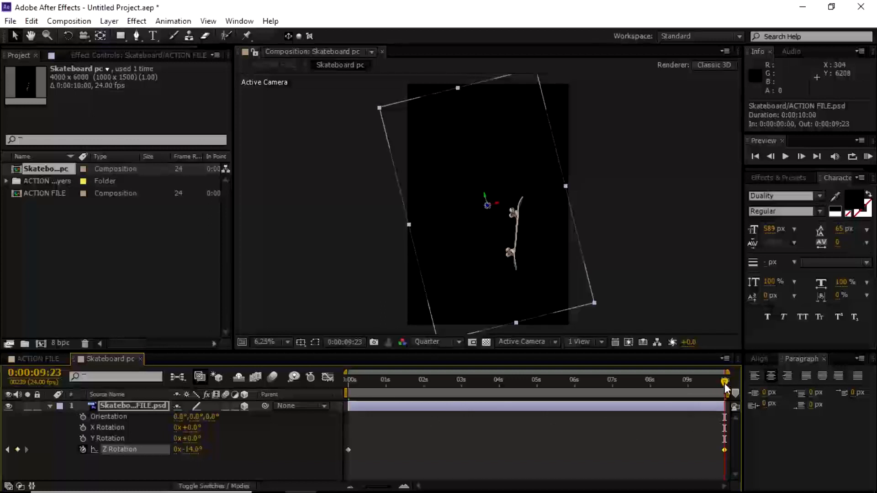
pyautogui.moveTo(726, 384); pyautogui.dragTo(314, 390)
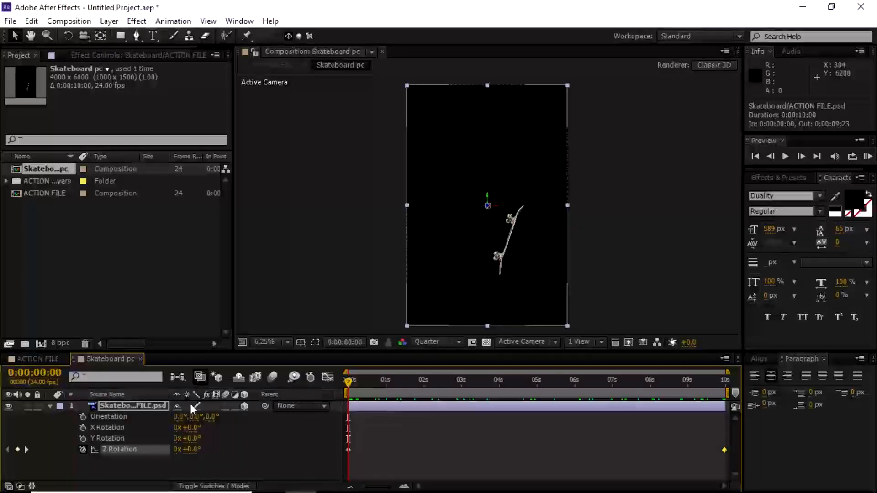
pyautogui.click(49, 407)
# - In the ACTION FILE composition, pre-compose the Man layer as Manpc, leaving all attributes in ACTION FILE
pyautogui.click(55, 359)
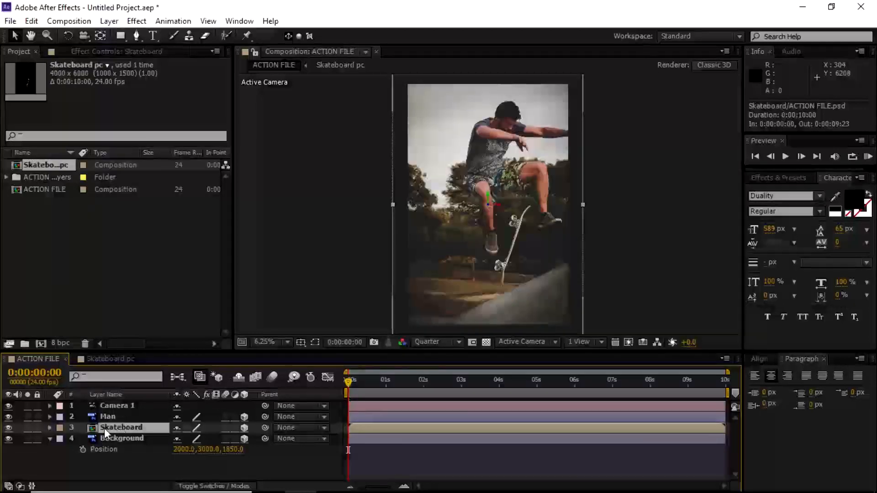
pyautogui.click(111, 418)
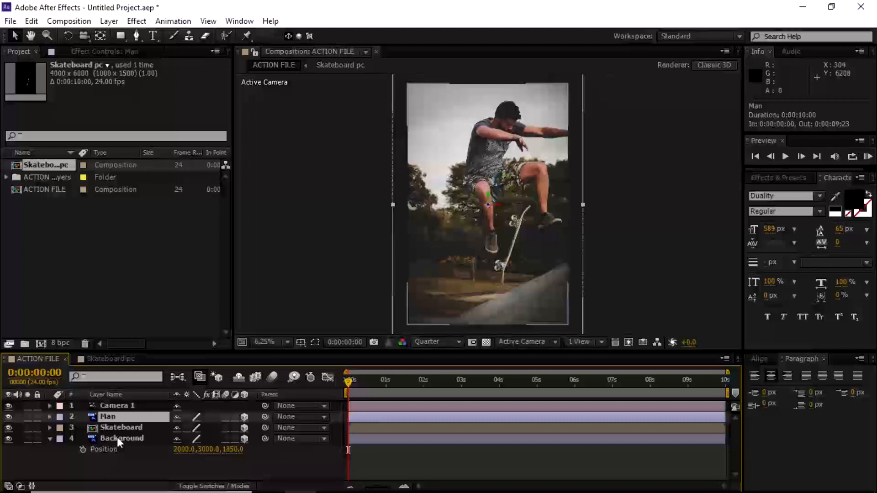
pyautogui.hotkey('ctrl', 'shift', 'c')
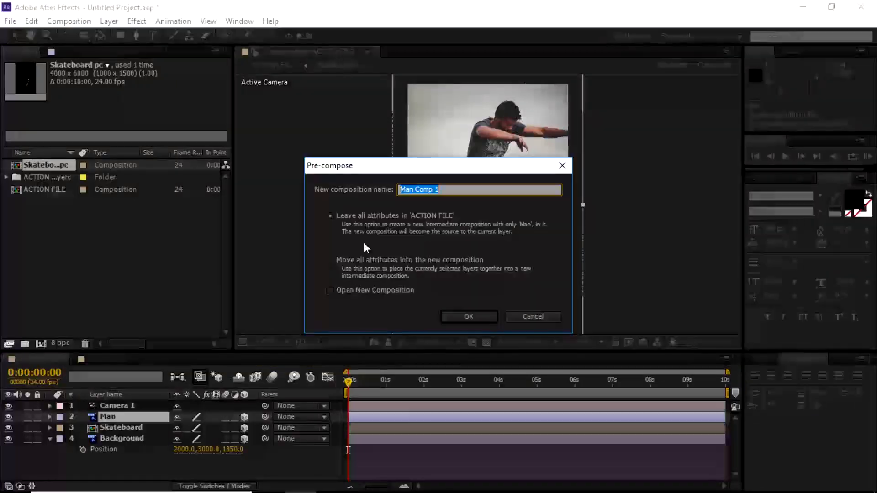
pyautogui.moveTo(447, 191); pyautogui.dragTo(409, 189)
pyautogui.write('pc')
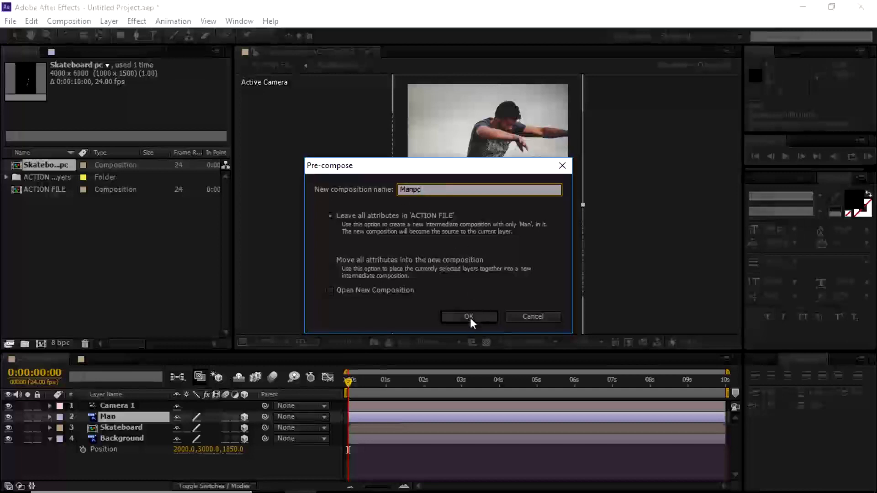
pyautogui.click(469, 316)
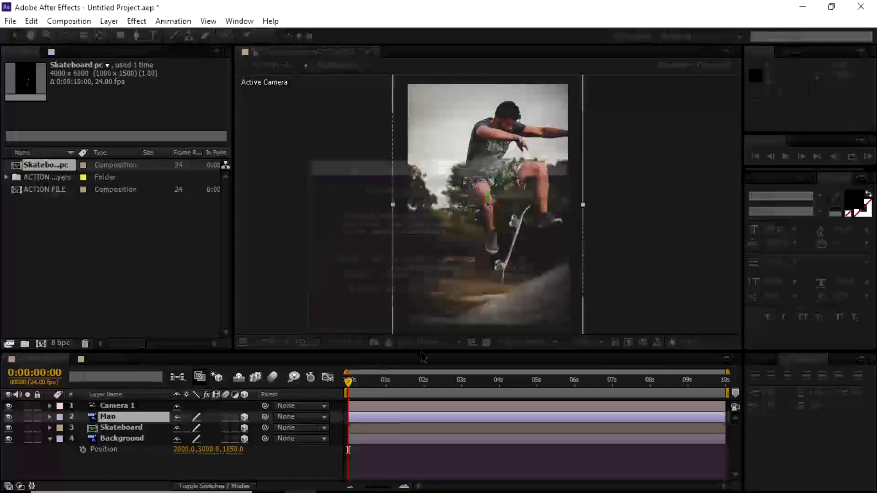
# - Open the Manpc composition and place a first puppet pin on the man's near shoulder with the Puppet Pin tool
pyautogui.doubleClick(105, 417)
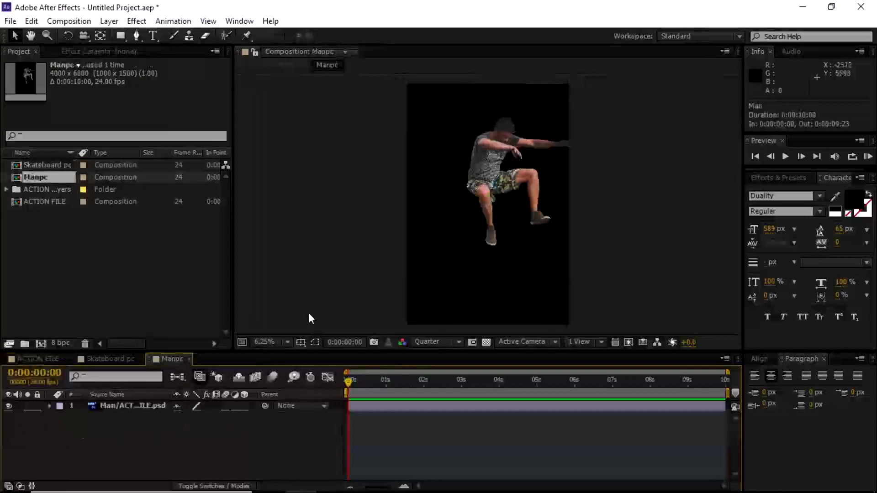
pyautogui.scroll(2, 289, 317)
pyautogui.press('space')
pyautogui.moveTo(390, 148); pyautogui.dragTo(366, 251)
pyautogui.moveTo(381, 200); pyautogui.dragTo(355, 259)
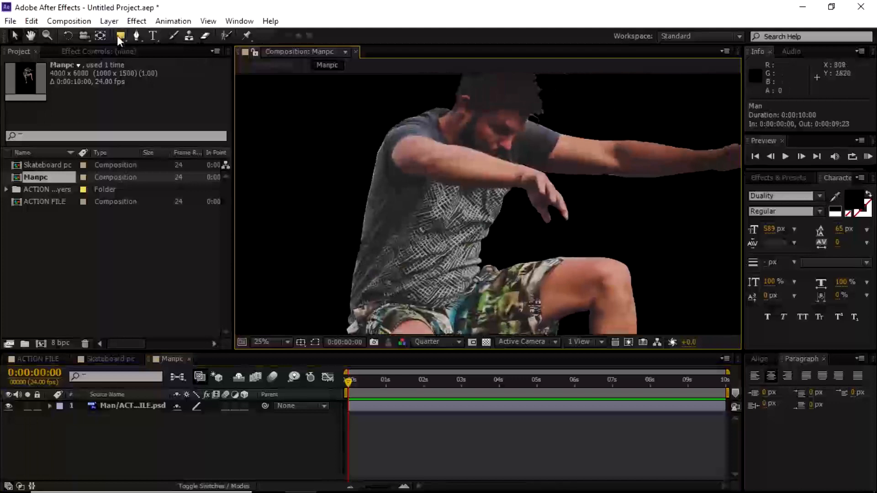
pyautogui.click(246, 34)
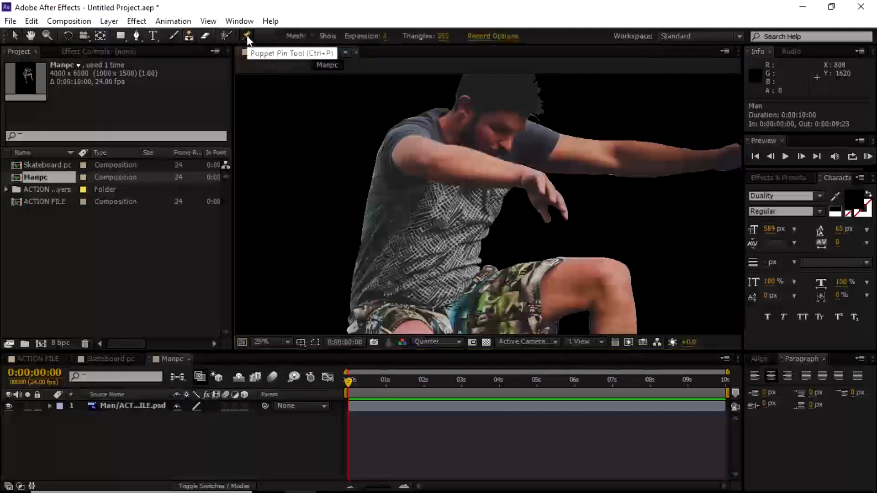
pyautogui.click(247, 36)
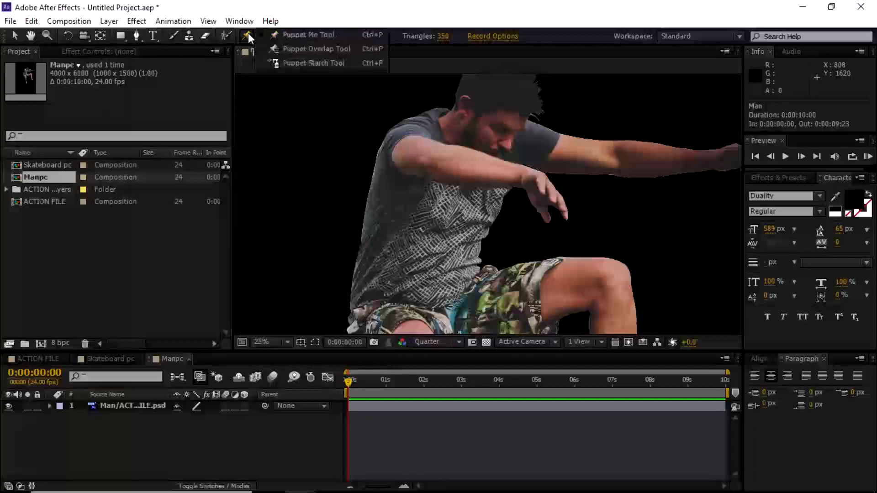
pyautogui.click(248, 33)
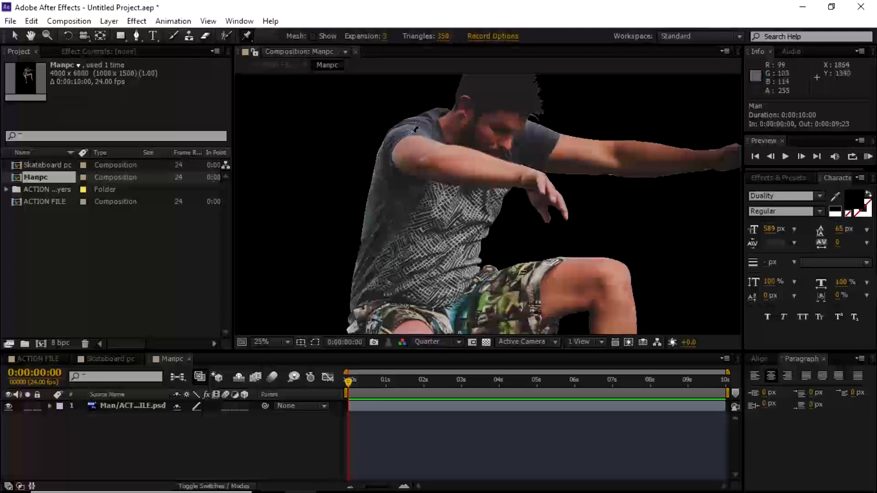
pyautogui.click(466, 153)
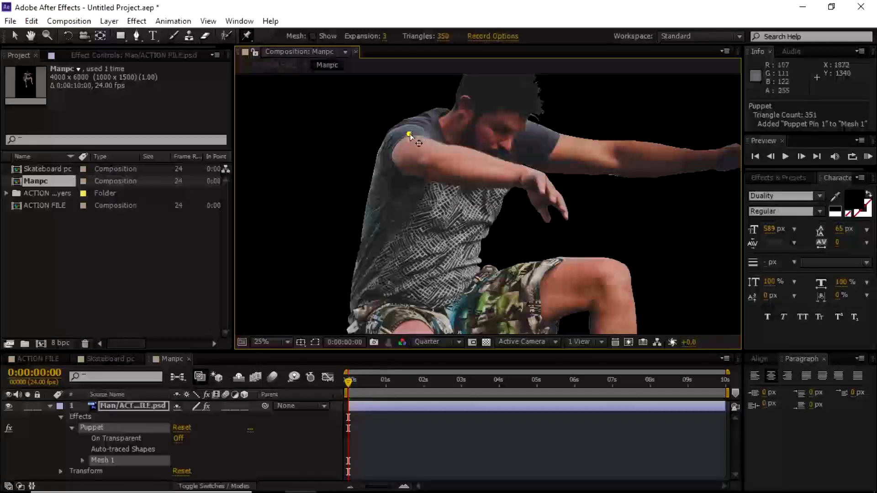
# - Add puppet pins on the man's far elbow, near elbow, near wrist and far wrist
pyautogui.click(606, 152)
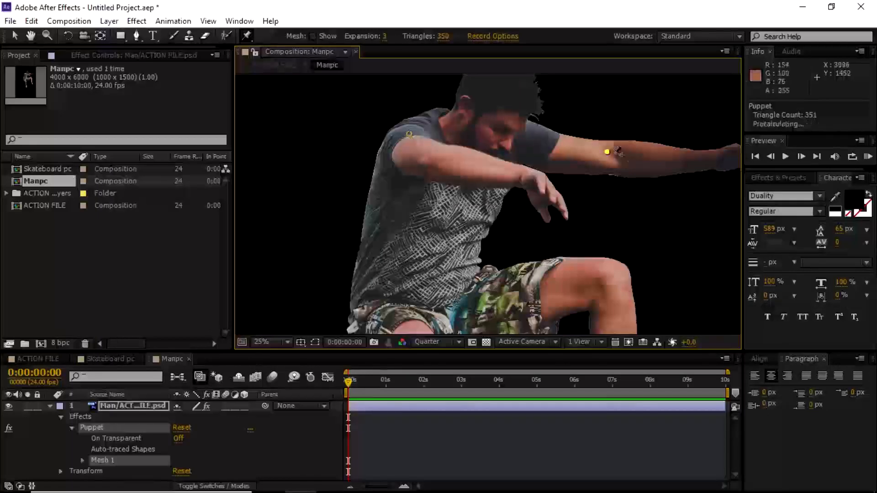
pyautogui.click(431, 159)
pyautogui.click(521, 172)
pyautogui.moveTo(579, 195); pyautogui.dragTo(460, 182)
pyautogui.click(588, 142)
# - Add puppet pins on both of the man's knees and both ankles
pyautogui.click(491, 264)
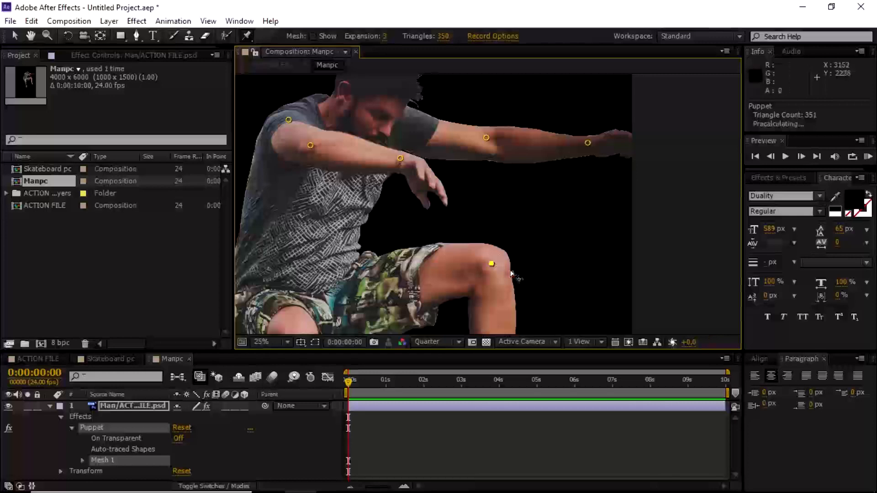
pyautogui.moveTo(487, 312); pyautogui.dragTo(550, 227)
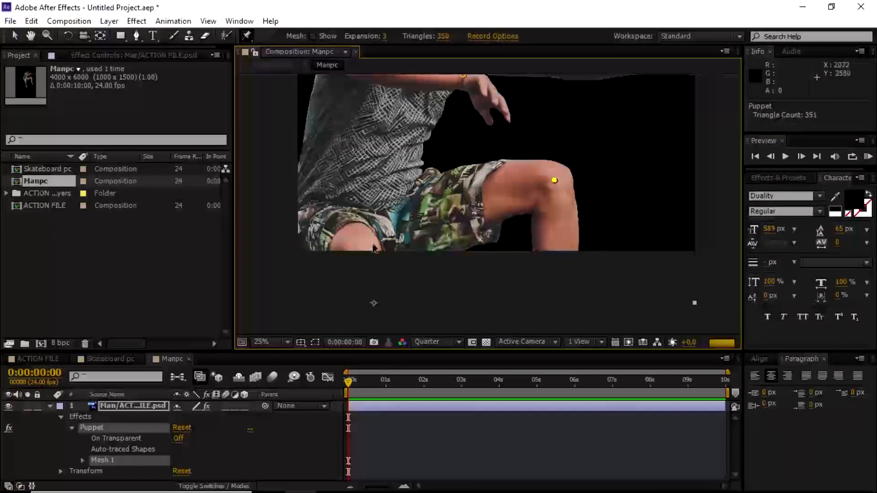
pyautogui.click(361, 255)
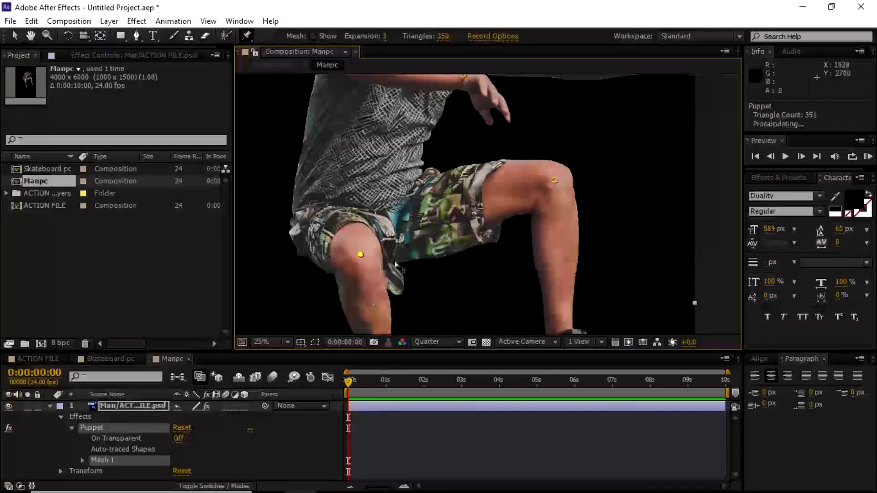
pyautogui.moveTo(431, 268); pyautogui.dragTo(412, 205)
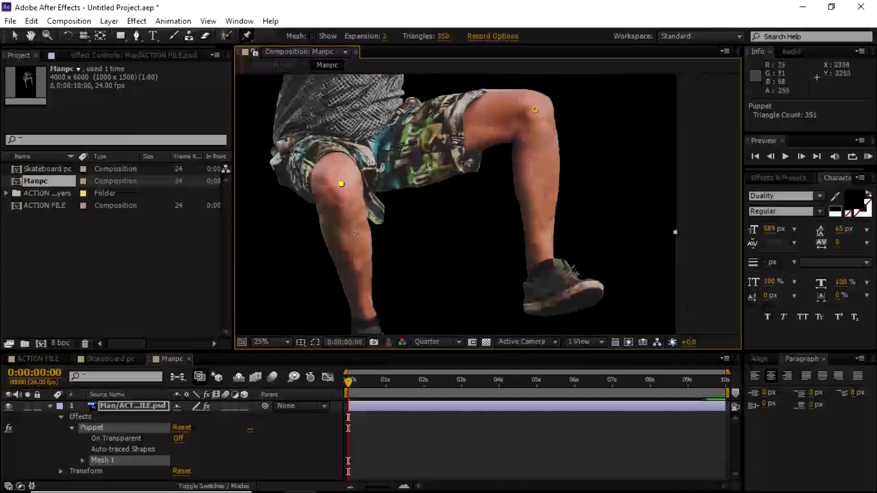
pyautogui.click(550, 269)
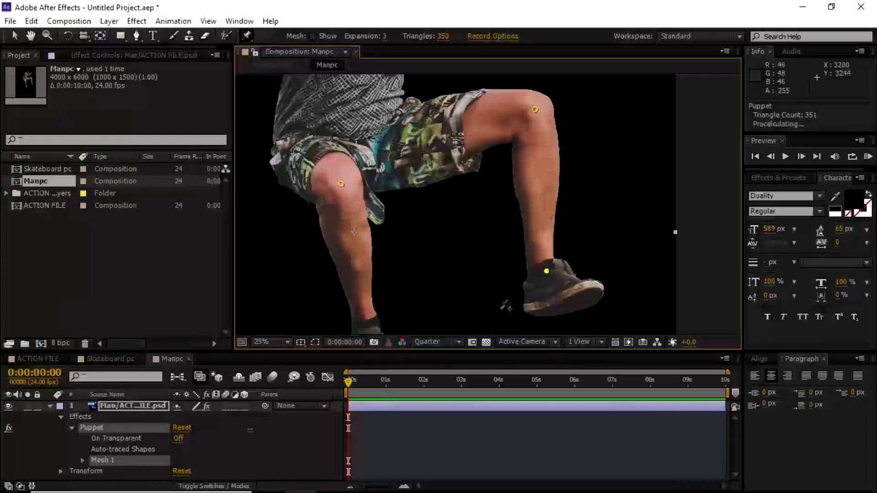
pyautogui.moveTo(491, 305); pyautogui.dragTo(535, 263)
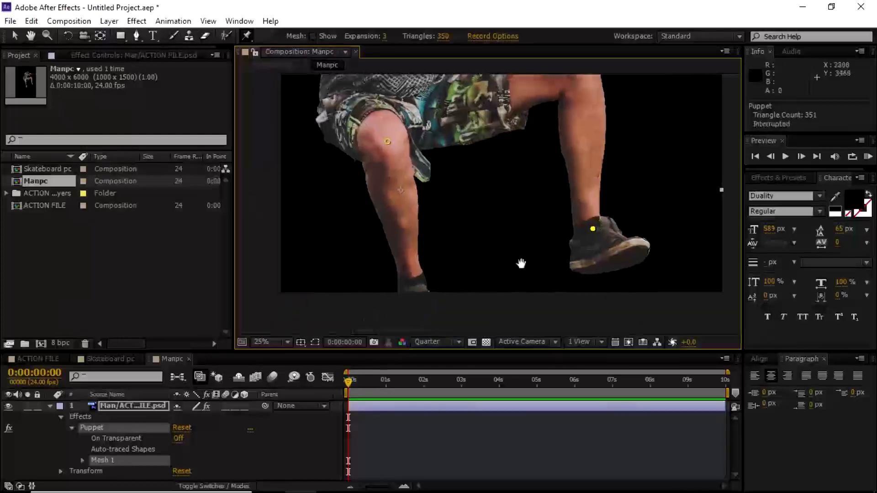
pyautogui.click(416, 289)
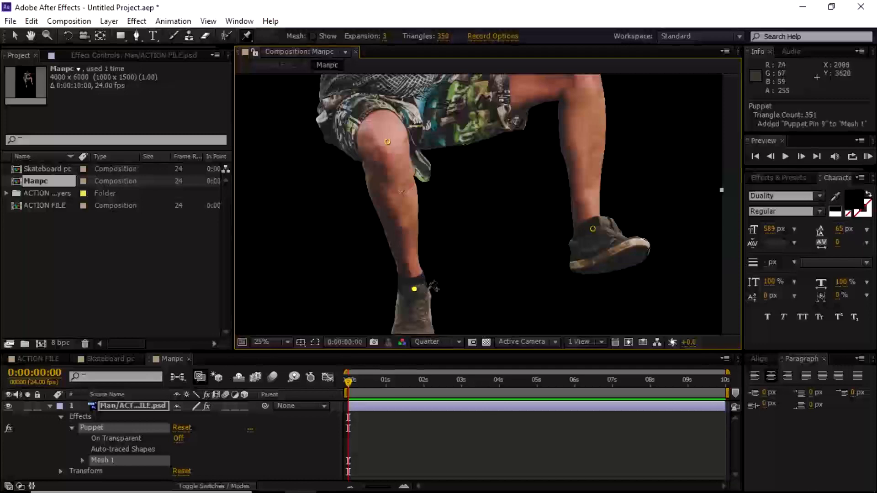
# - Add two puppet pins at the man's waist, one at the back of the hip and one at the front
pyautogui.moveTo(442, 309); pyautogui.dragTo(456, 344)
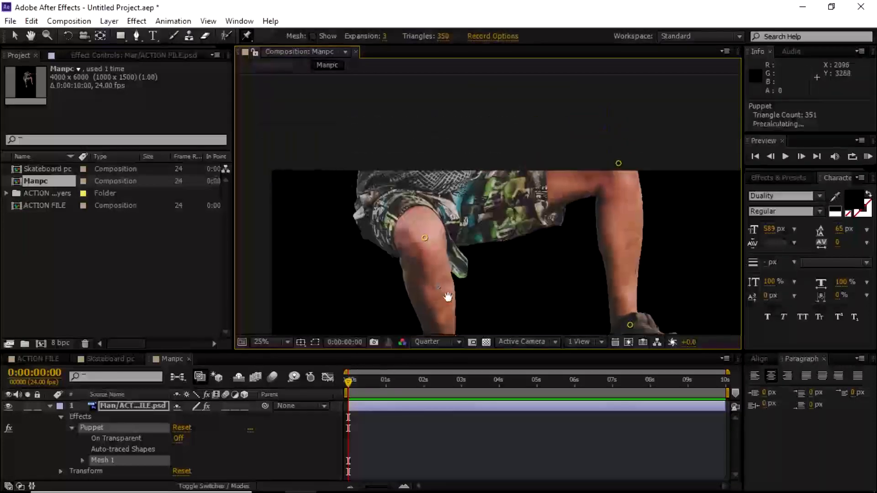
pyautogui.click(380, 190)
pyautogui.click(474, 169)
pyautogui.press(',')
pyautogui.press(',')
pyautogui.press(',')
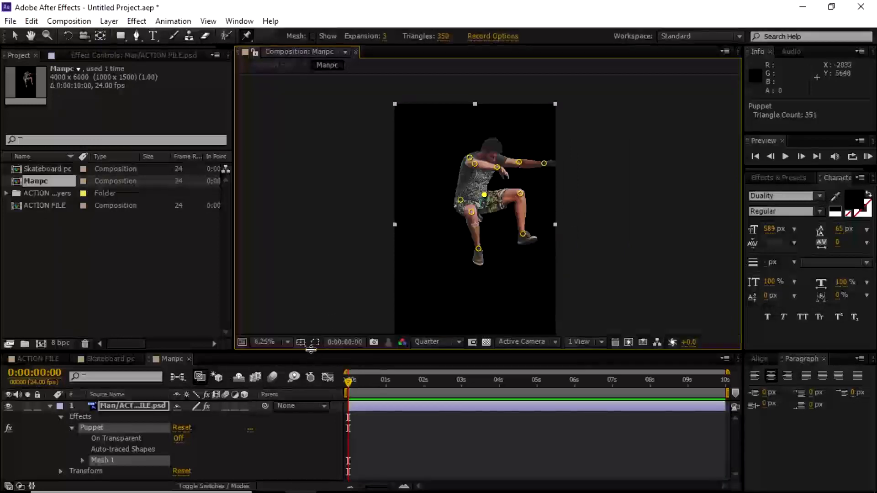
# - Enlarge the timeline area and expand Mesh 1's Deform group to list all the puppet pins
pyautogui.moveTo(311, 351); pyautogui.dragTo(317, 264)
pyautogui.click(343, 295)
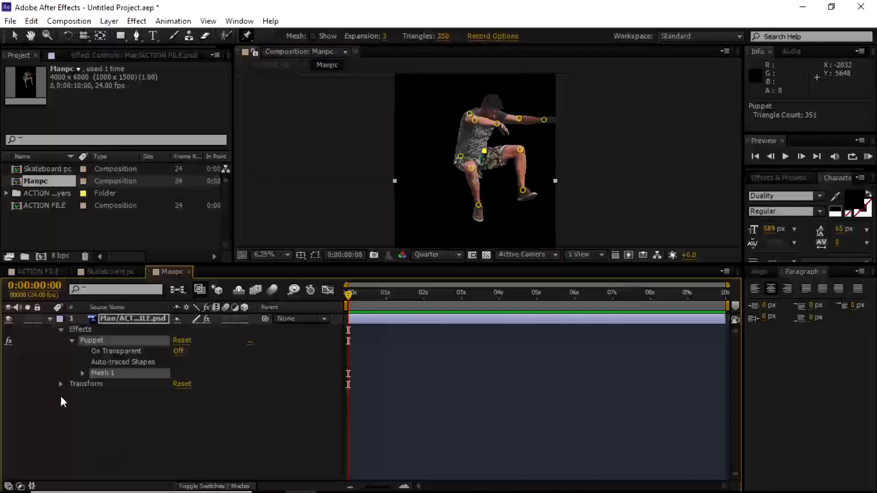
pyautogui.click(61, 384)
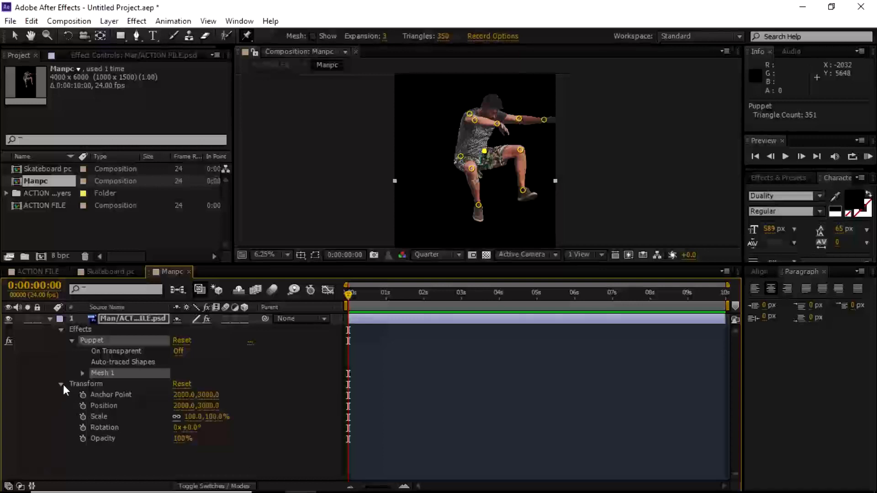
pyautogui.click(61, 384)
pyautogui.click(83, 373)
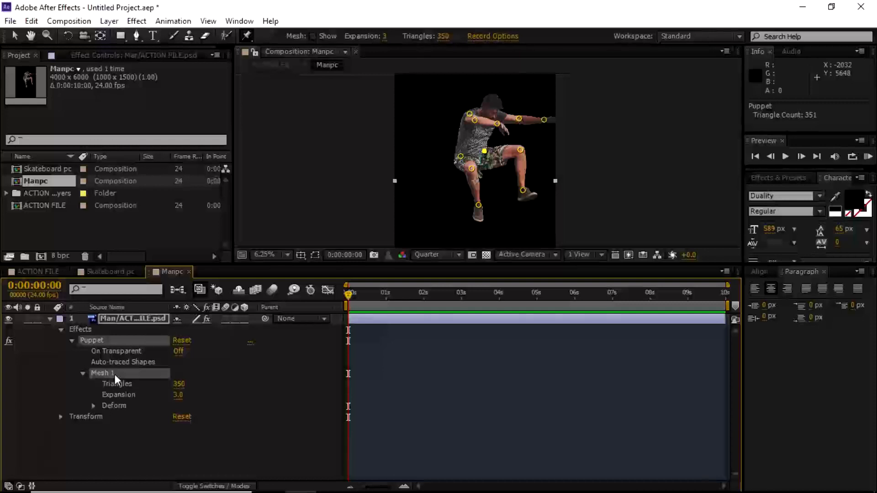
pyautogui.click(94, 406)
pyautogui.scroll(-2, 218, 363)
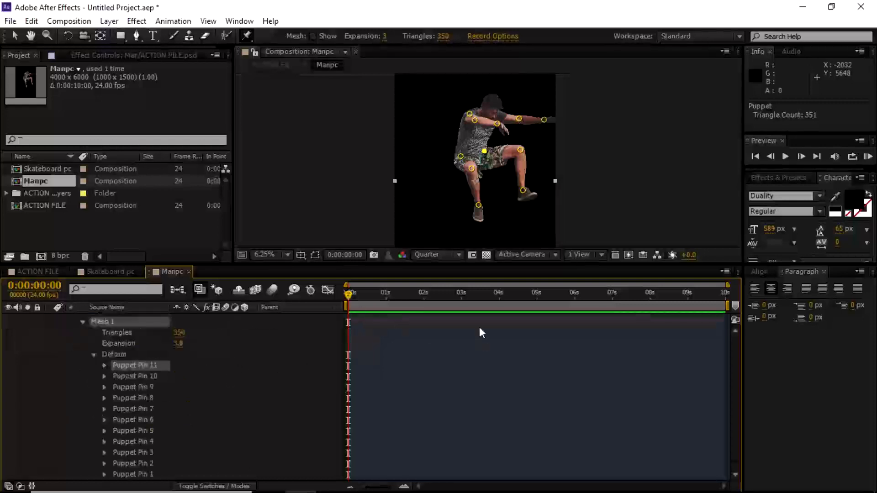
pyautogui.moveTo(737, 378); pyautogui.dragTo(736, 427)
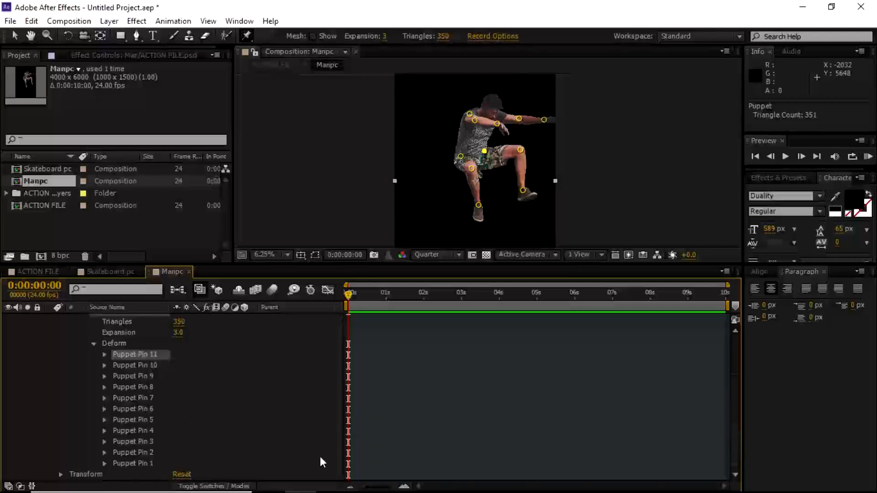
pyautogui.moveTo(737, 453); pyautogui.dragTo(736, 340)
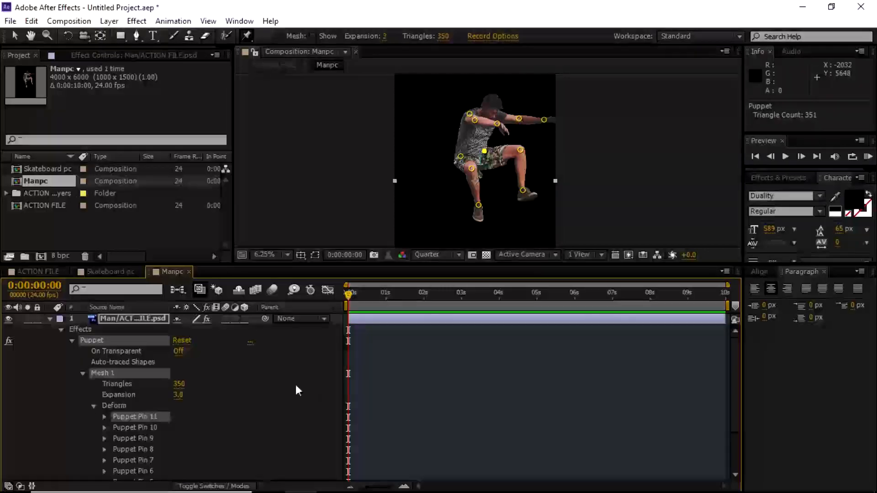
pyautogui.click(83, 373)
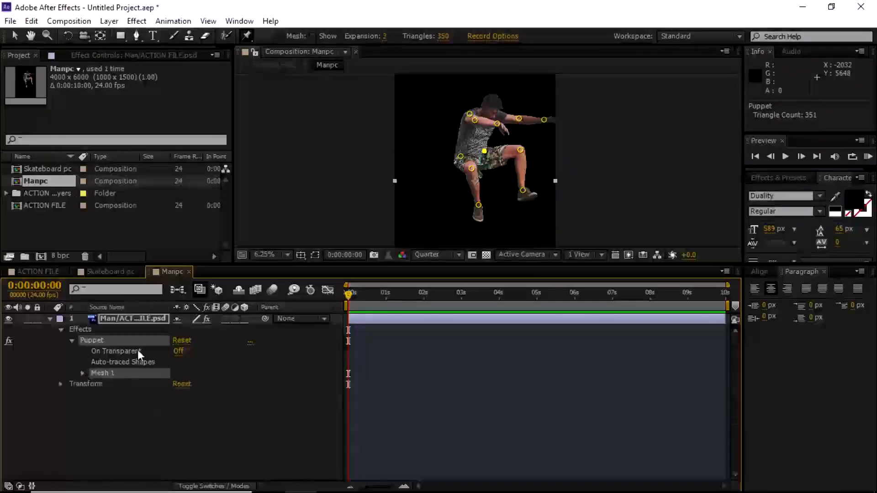
pyautogui.click(84, 373)
pyautogui.scroll(-2, 348, 365)
# - Move the current time to the last frame, 0:00:09:23, and make the man's layer 3D
pyautogui.moveTo(348, 298); pyautogui.dragTo(381, 300)
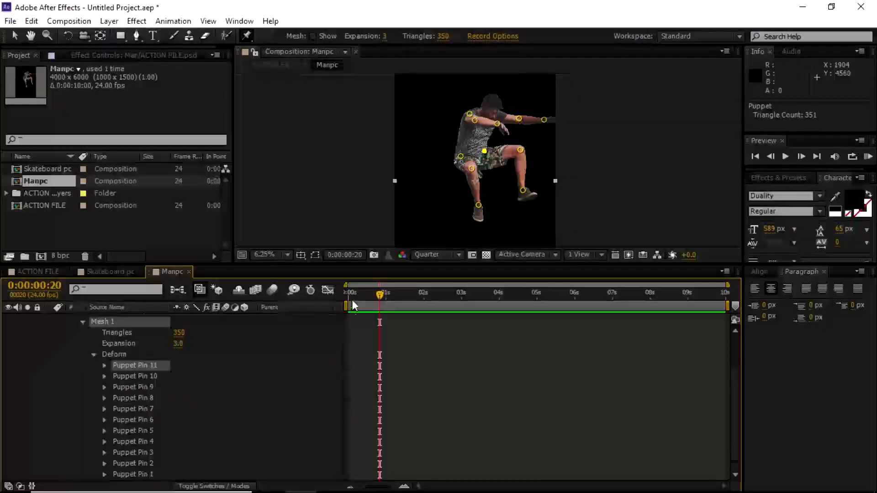
pyautogui.moveTo(352, 299); pyautogui.dragTo(741, 294)
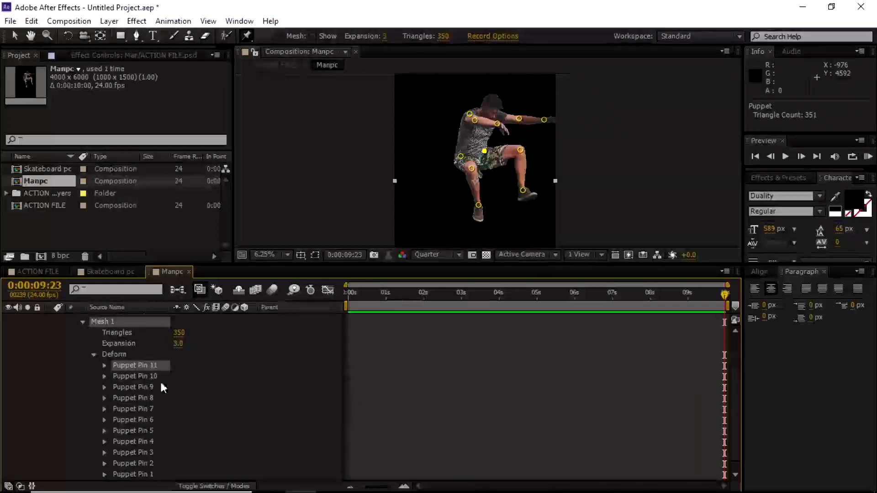
pyautogui.moveTo(738, 380); pyautogui.dragTo(736, 405)
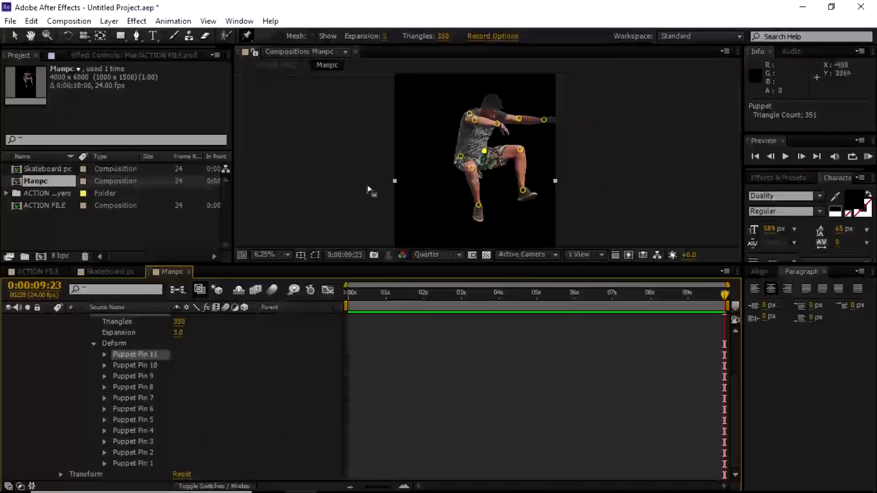
pyautogui.click(105, 464)
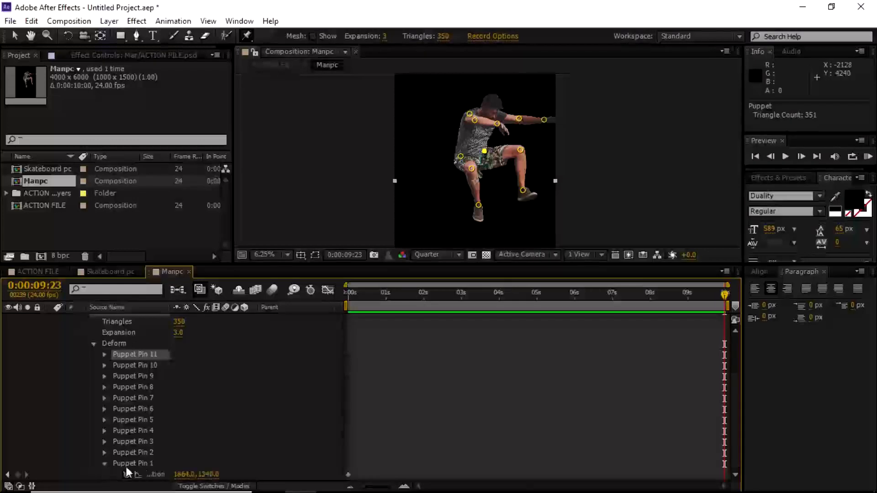
pyautogui.scroll(-1, 727, 425)
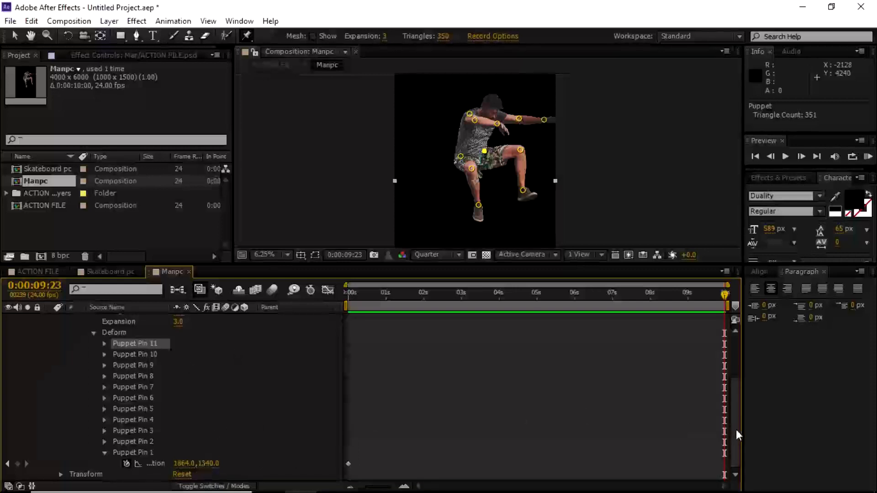
pyautogui.moveTo(735, 429); pyautogui.dragTo(716, 338)
pyautogui.click(245, 319)
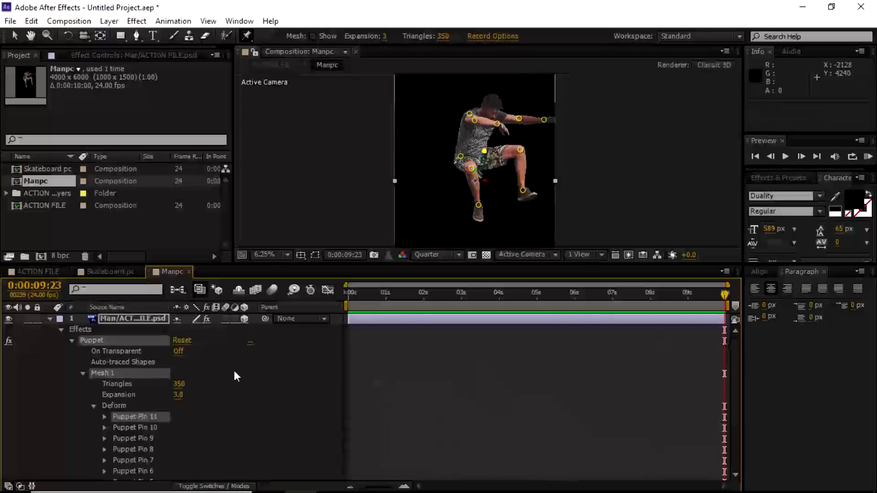
# - Set the Y position of Puppet Pin 1 on the near shoulder to 1348 at the last frame
pyautogui.scroll(-3, 238, 373)
pyautogui.click(104, 431)
pyautogui.click(135, 431)
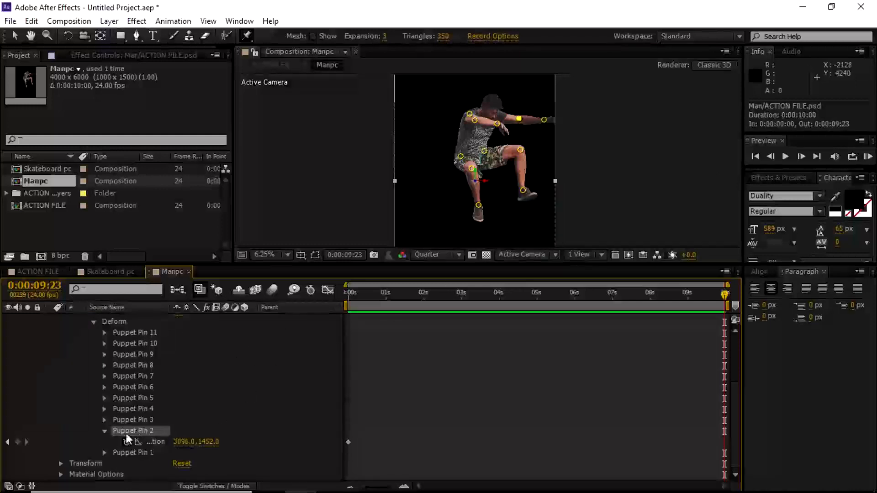
pyautogui.click(104, 431)
pyautogui.click(105, 453)
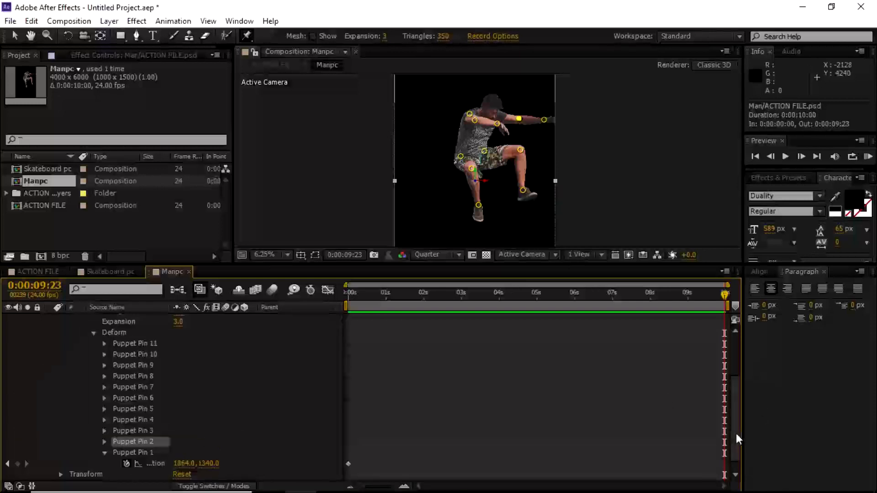
pyautogui.moveTo(736, 435); pyautogui.dragTo(740, 483)
pyautogui.click(133, 442)
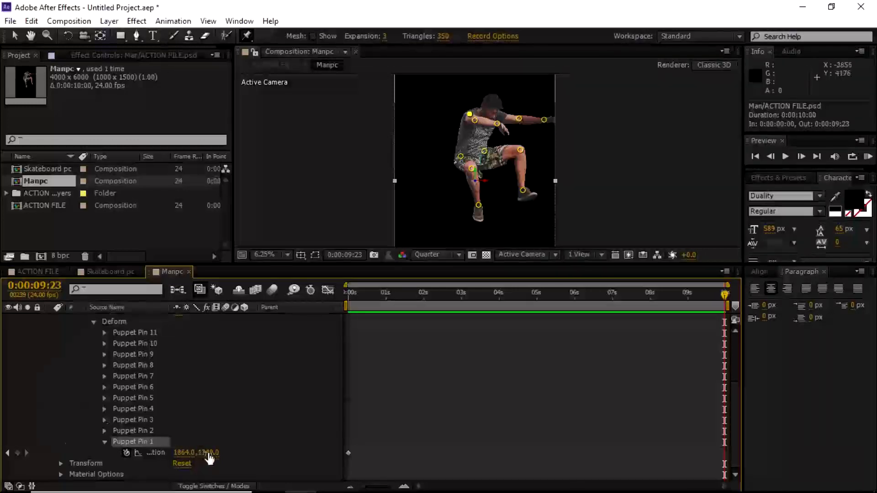
pyautogui.moveTo(209, 452); pyautogui.dragTo(213, 452)
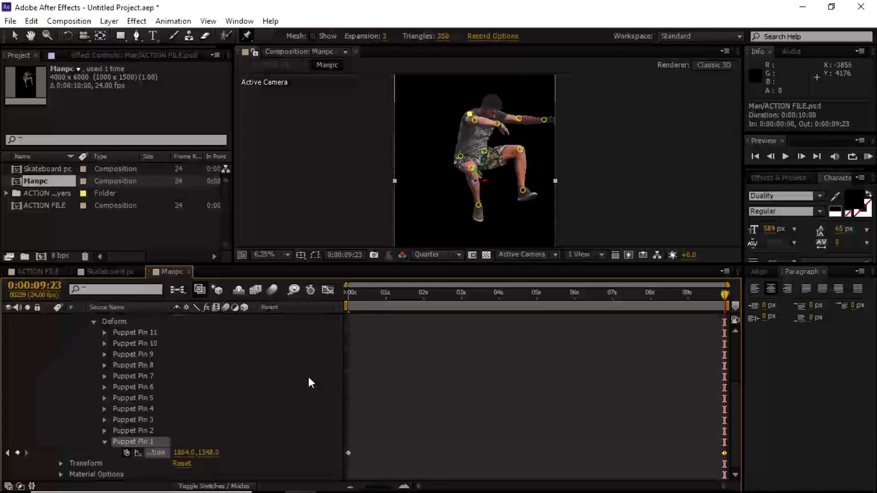
# - Shift Puppet Pin 1 slightly toward the man's head, to an X position of about 1890, and collapse it
pyautogui.press('.')
pyautogui.press('.')
pyautogui.press('.')
pyautogui.press('.')
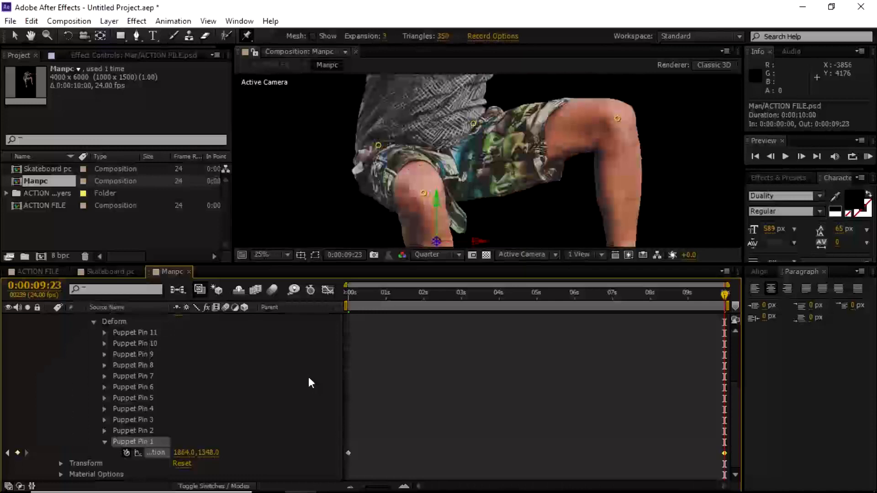
pyautogui.press('h')
pyautogui.moveTo(330, 184); pyautogui.dragTo(351, 234)
pyautogui.hotkey('ctrl', 'p')
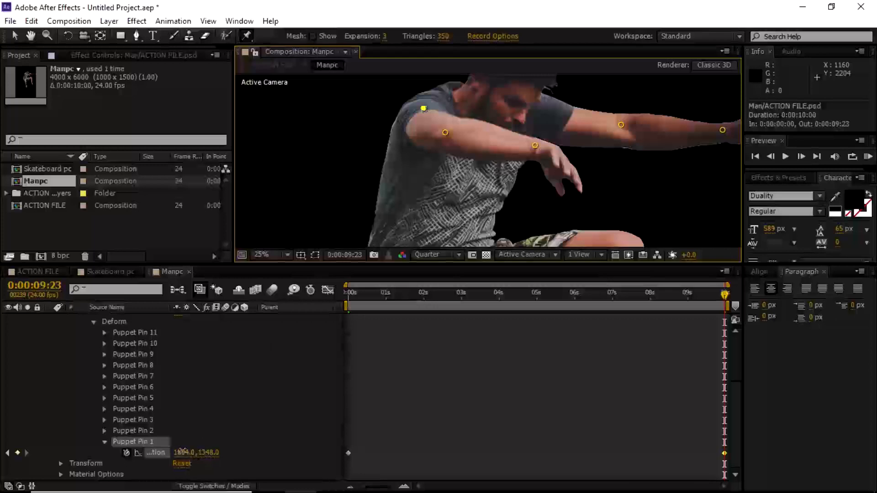
pyautogui.moveTo(187, 450); pyautogui.dragTo(192, 446)
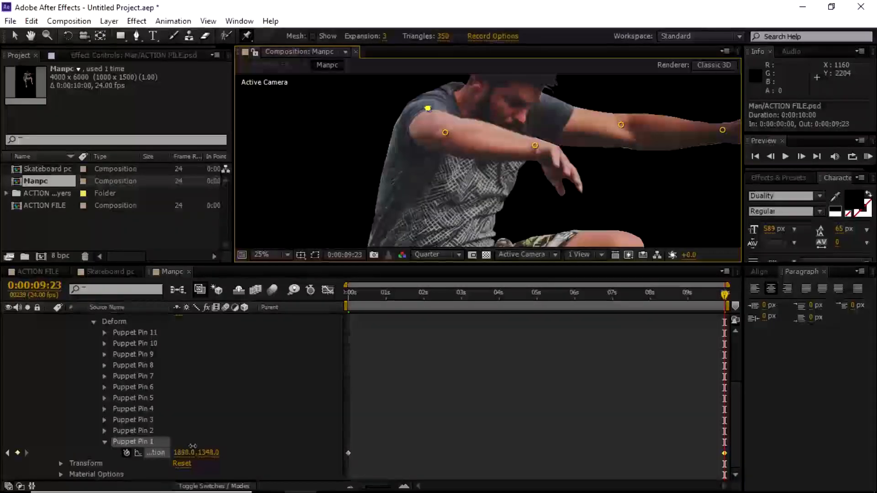
pyautogui.click(104, 441)
# - Set Puppet Pin 2 on the far elbow to position 3132, 1490 at the last frame and collapse it
pyautogui.click(105, 441)
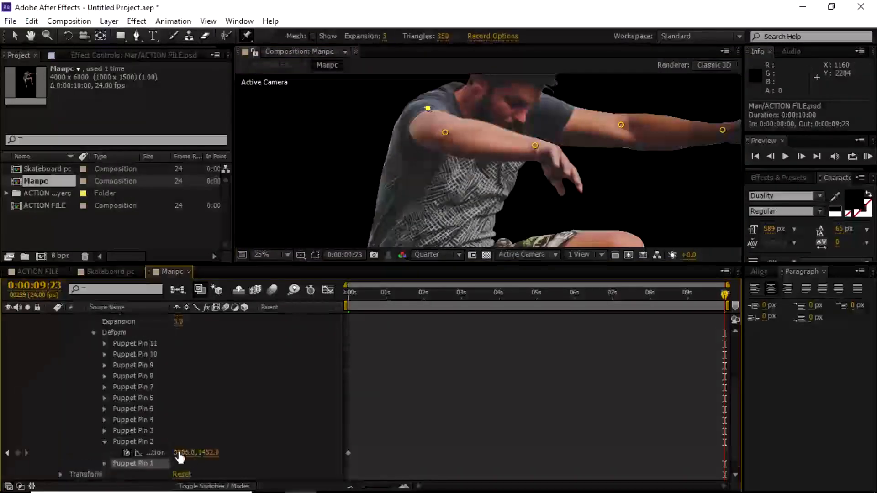
pyautogui.moveTo(211, 452); pyautogui.dragTo(240, 447)
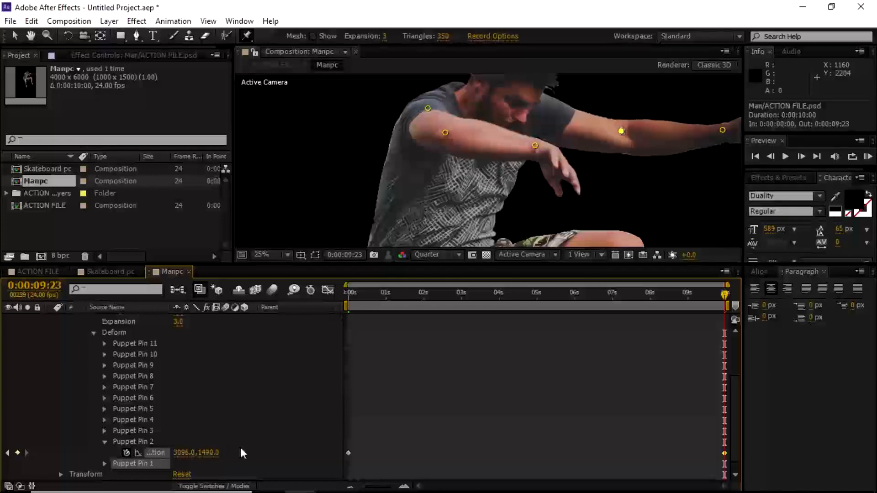
pyautogui.moveTo(186, 450); pyautogui.dragTo(194, 449)
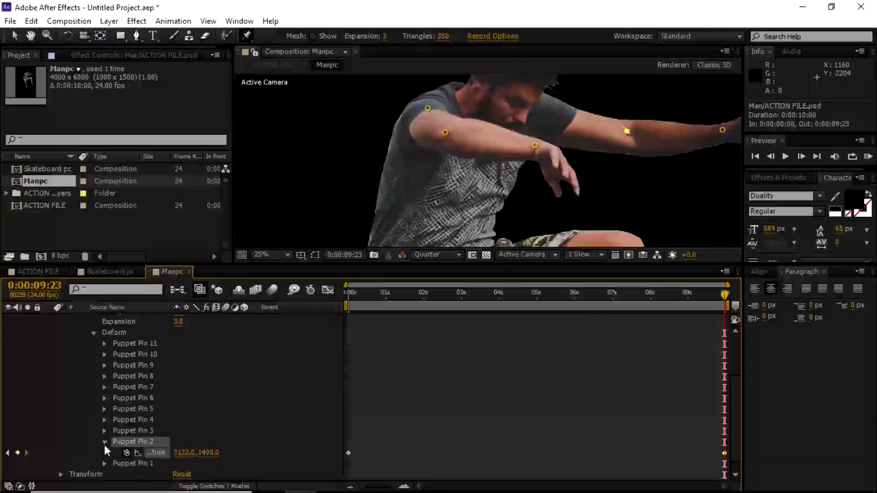
pyautogui.click(105, 442)
# - Set Puppet Pin 3 on the near elbow to position 2046, 1524 at the last frame and collapse it
pyautogui.click(104, 431)
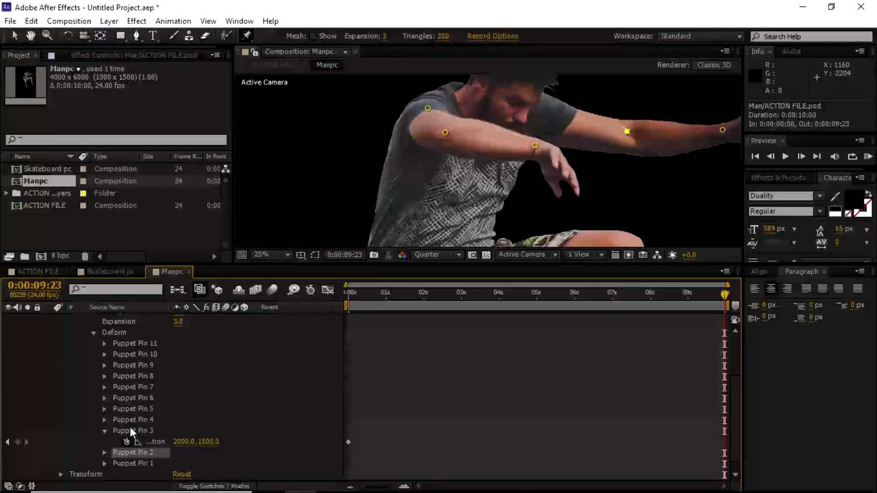
pyautogui.click(130, 429)
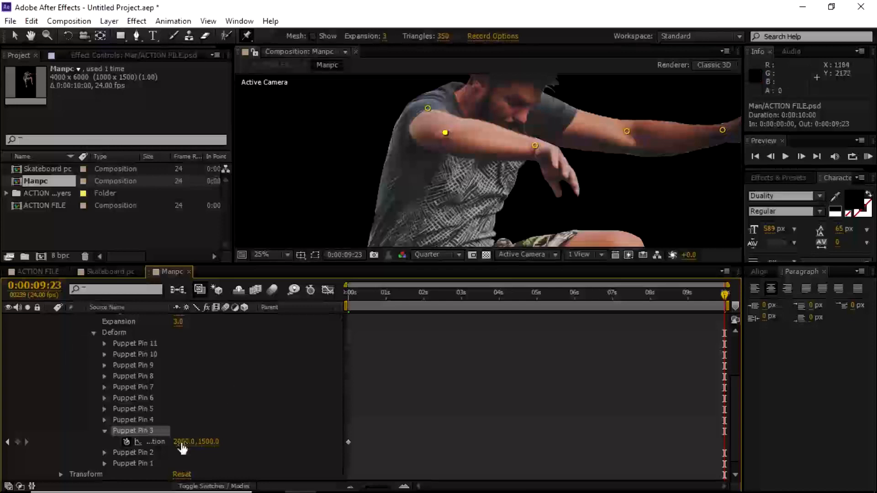
pyautogui.moveTo(182, 441); pyautogui.dragTo(204, 436)
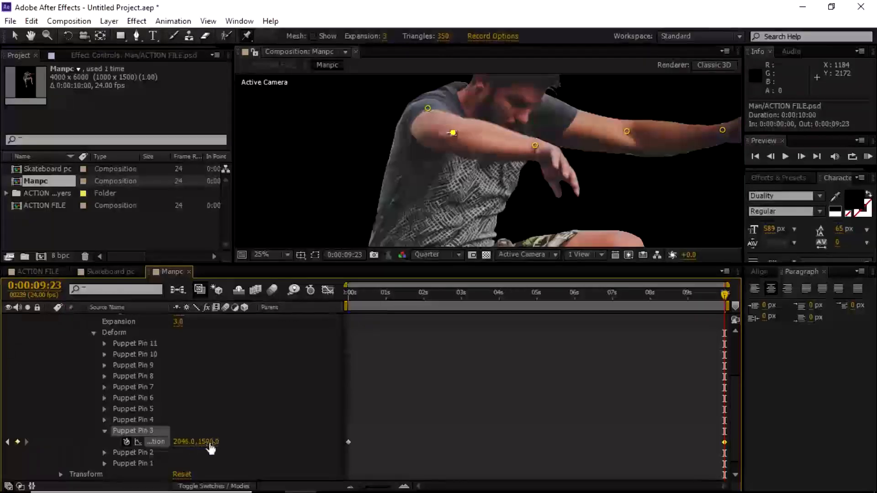
pyautogui.moveTo(213, 441); pyautogui.dragTo(229, 441)
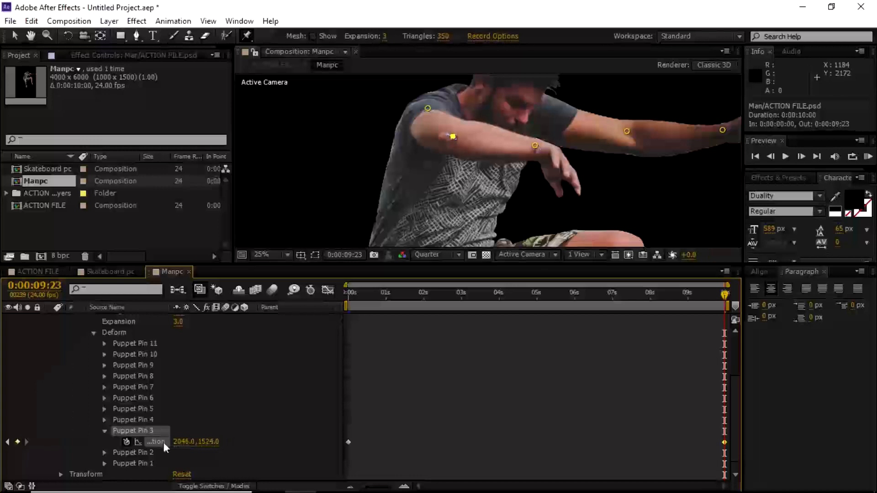
pyautogui.click(105, 431)
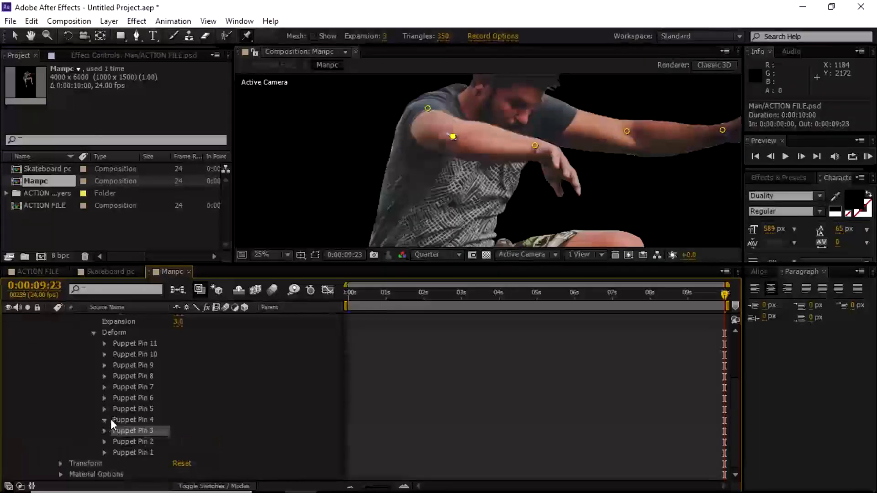
# - Set Puppet Pin 4 on the near wrist to position 2576, 1598 at the last frame and collapse it
pyautogui.click(105, 420)
pyautogui.click(145, 420)
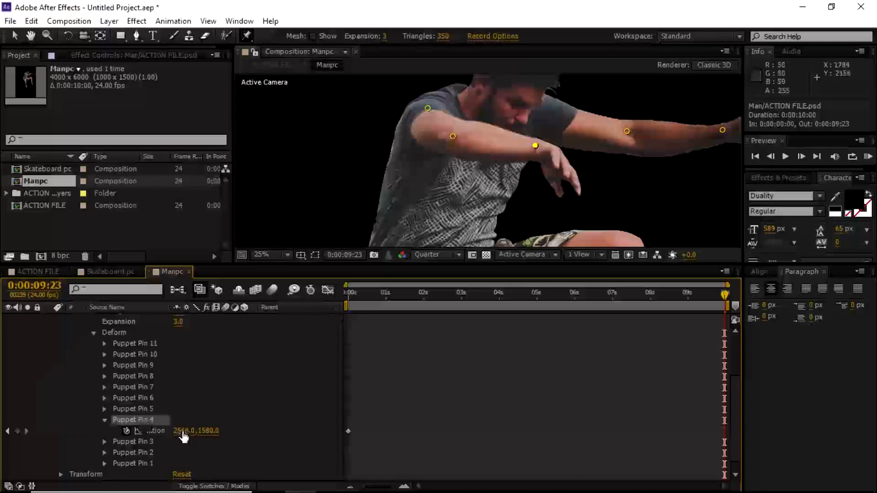
pyautogui.moveTo(185, 431); pyautogui.dragTo(223, 427)
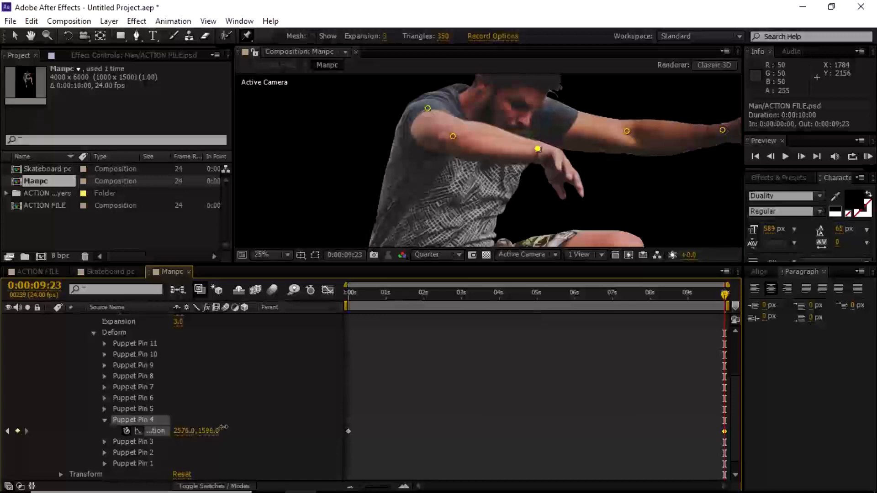
pyautogui.click(105, 419)
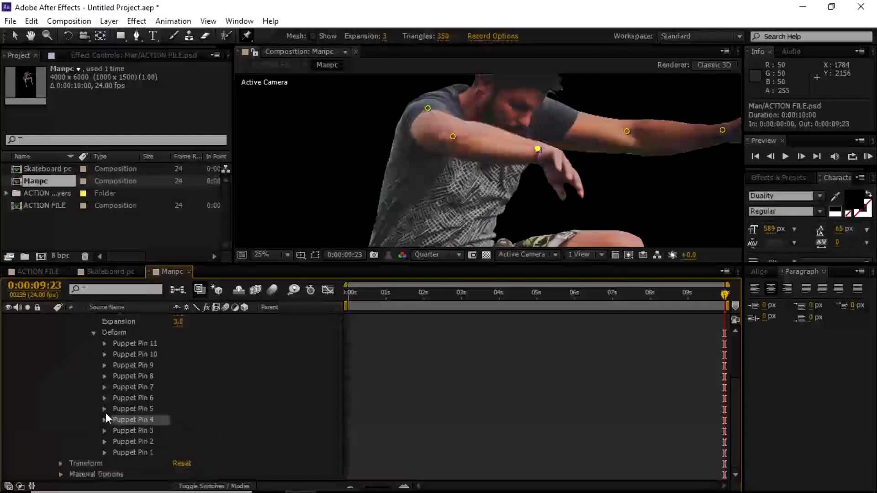
# - Set the Y position of Puppet Pin 5 on the far wrist to 1544 at the last frame and collapse it
pyautogui.click(105, 410)
pyautogui.click(136, 409)
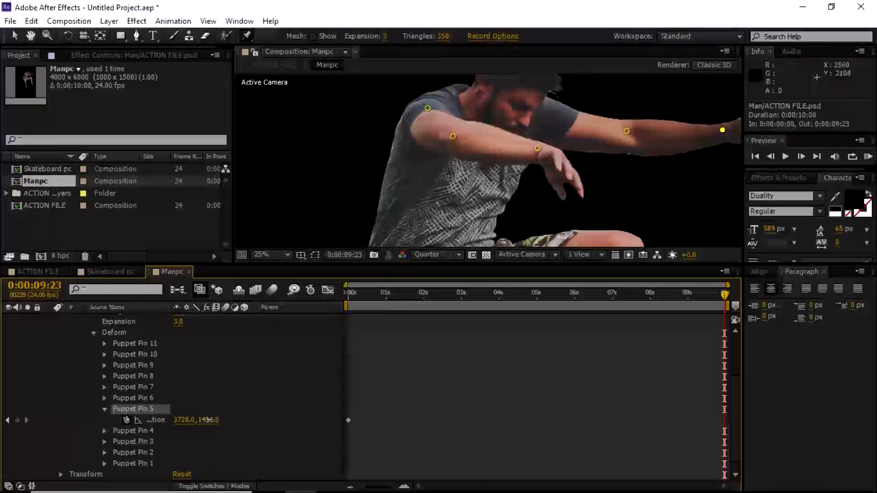
pyautogui.moveTo(213, 419); pyautogui.dragTo(266, 403)
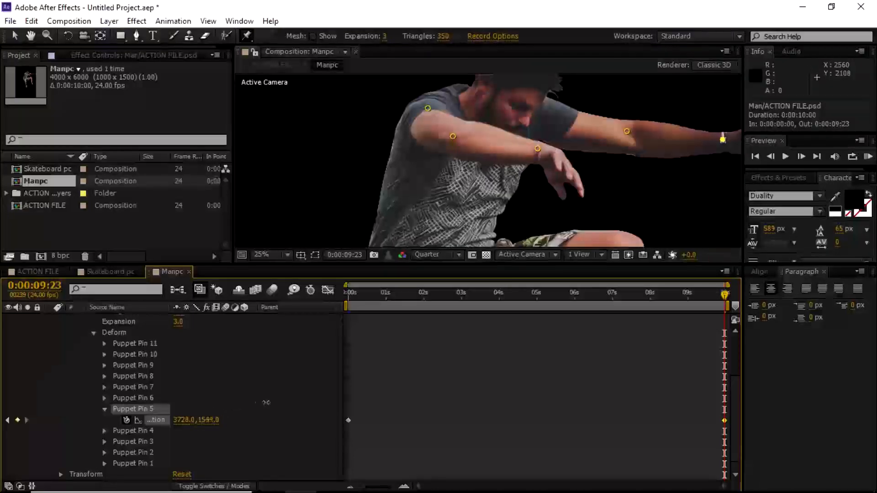
pyautogui.click(105, 408)
# - Set the X position of Puppet Pin 6 on the far knee to 3126, lower the pin slightly past Y 2274, and collapse it
pyautogui.click(105, 398)
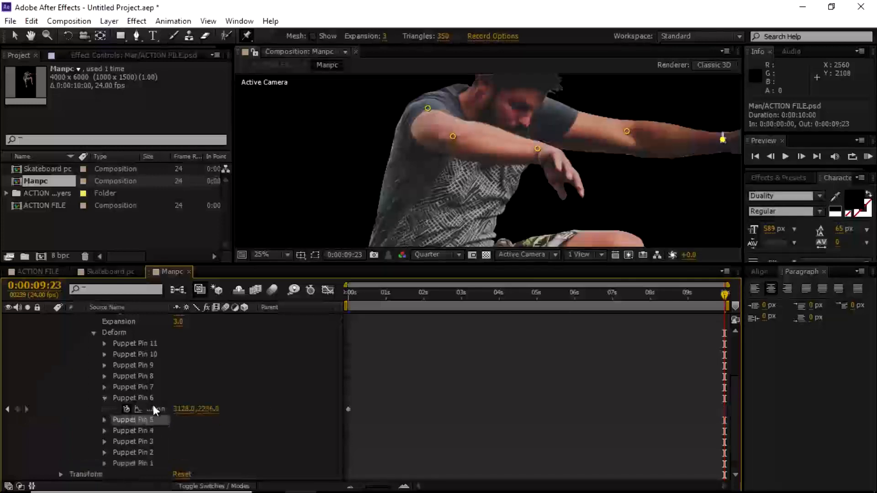
pyautogui.click(137, 398)
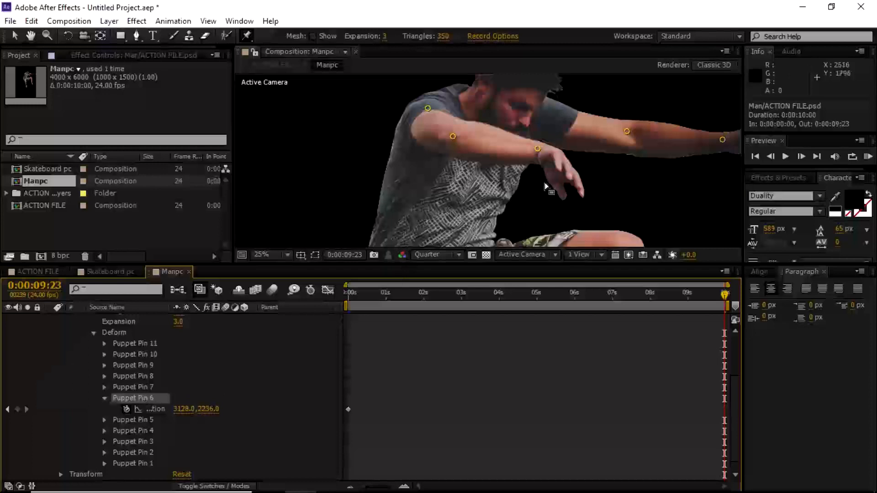
pyautogui.scroll(-3, 527, 187)
pyautogui.scroll(-2, 526, 187)
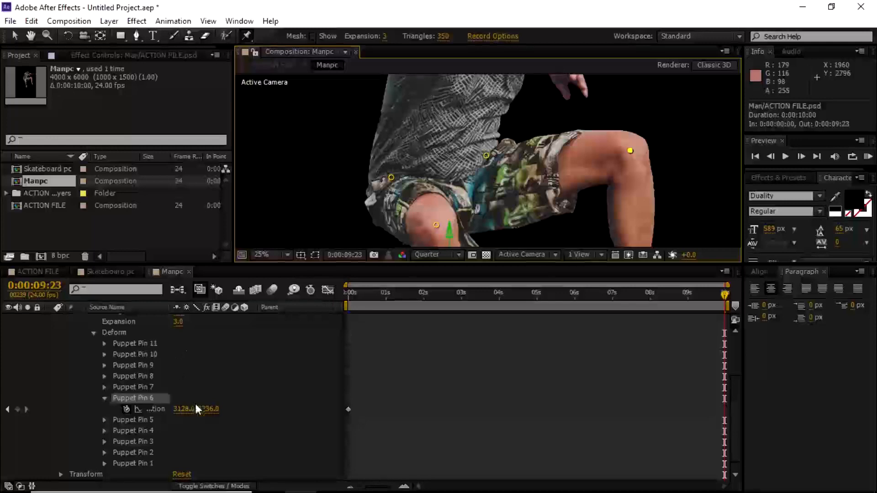
pyautogui.moveTo(210, 409); pyautogui.dragTo(234, 406)
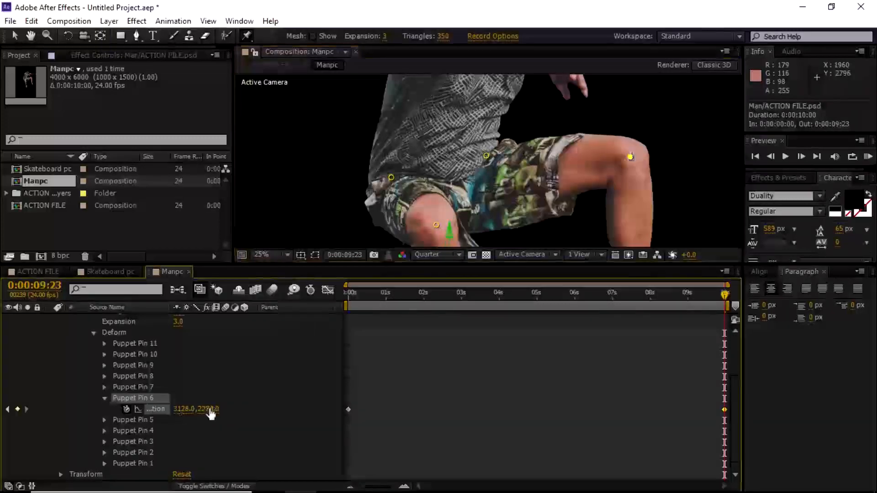
pyautogui.moveTo(184, 409); pyautogui.dragTo(184, 408)
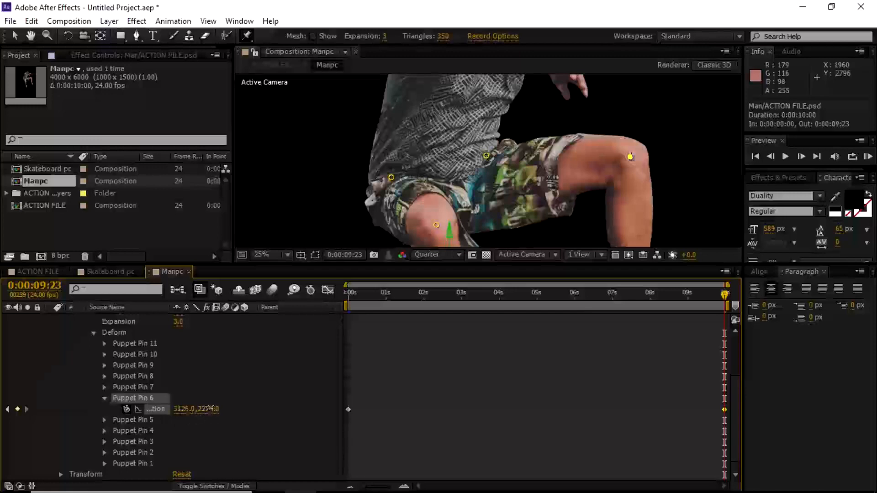
pyautogui.moveTo(212, 408); pyautogui.dragTo(216, 407)
pyautogui.click(104, 398)
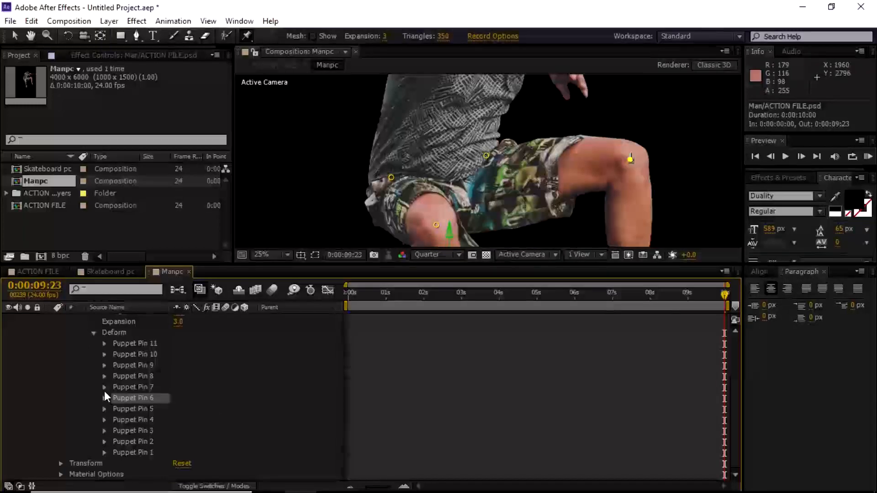
# - Set the Y position of Puppet Pin 7 on the near knee to 2748 at the last frame and collapse it
pyautogui.click(104, 388)
pyautogui.click(161, 387)
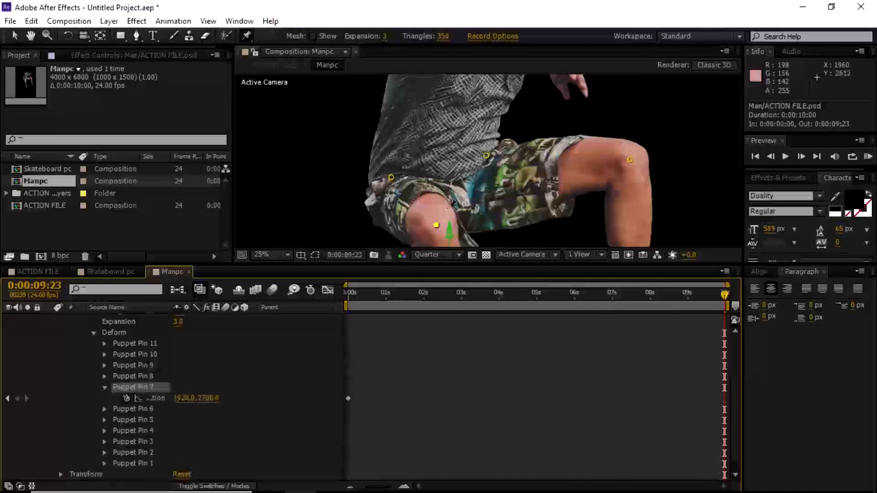
pyautogui.moveTo(206, 400); pyautogui.dragTo(240, 390)
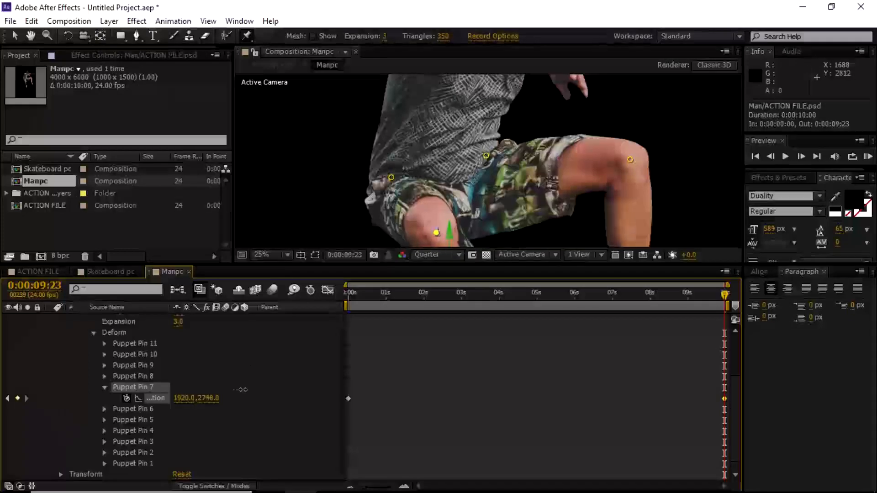
pyautogui.click(105, 388)
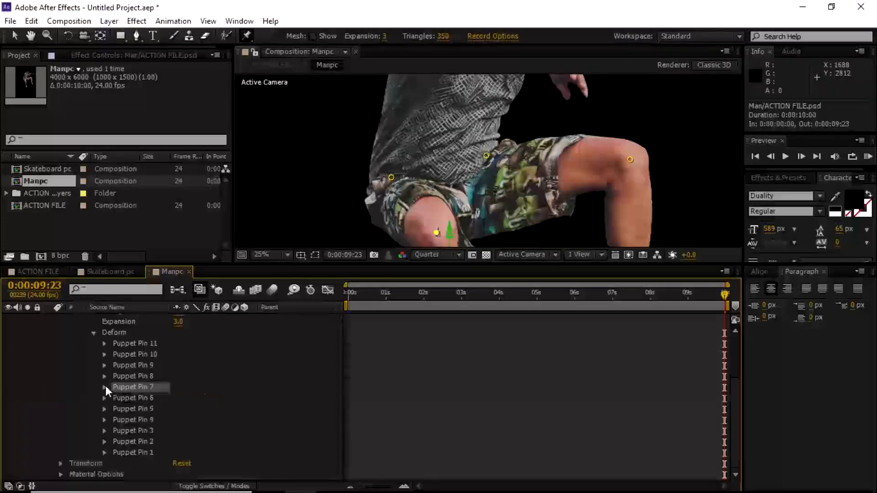
# - Set the X position of Puppet Pin 8 on the far ankle to about 3246, leaving Y at 3244, and collapse it
pyautogui.click(104, 376)
pyautogui.click(138, 377)
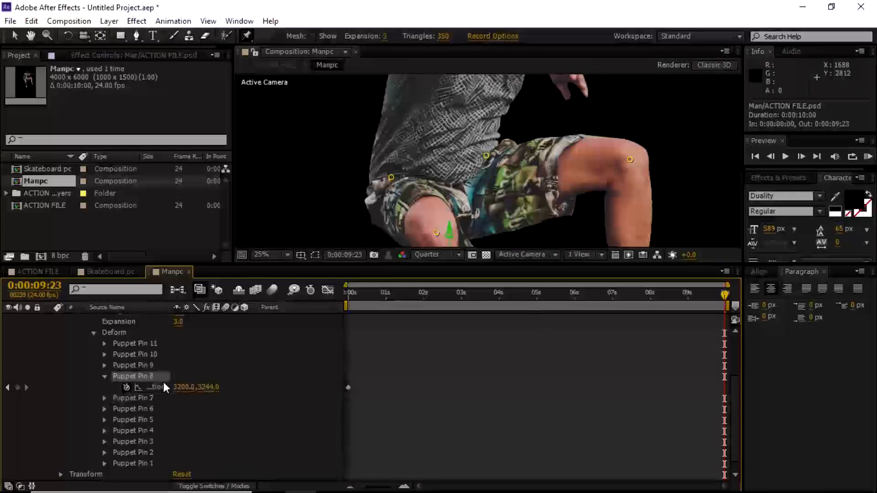
pyautogui.press('space')
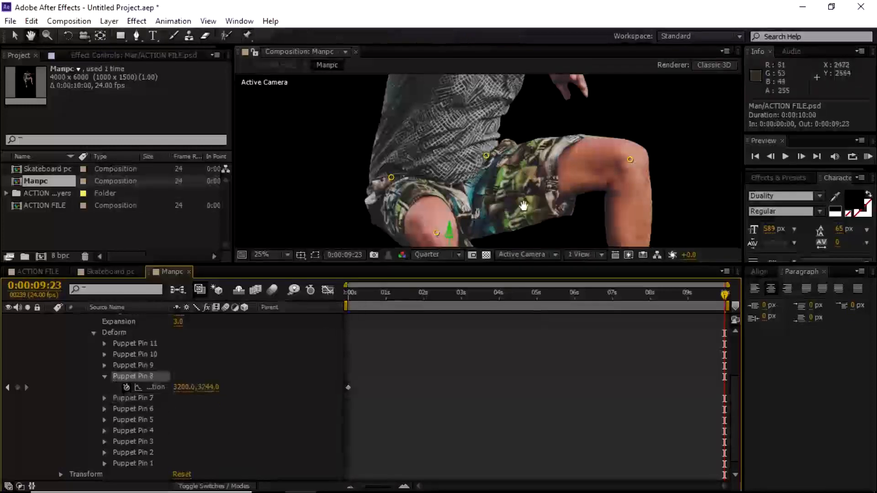
pyautogui.moveTo(522, 209); pyautogui.dragTo(526, 150)
pyautogui.moveTo(512, 229); pyautogui.dragTo(501, 143)
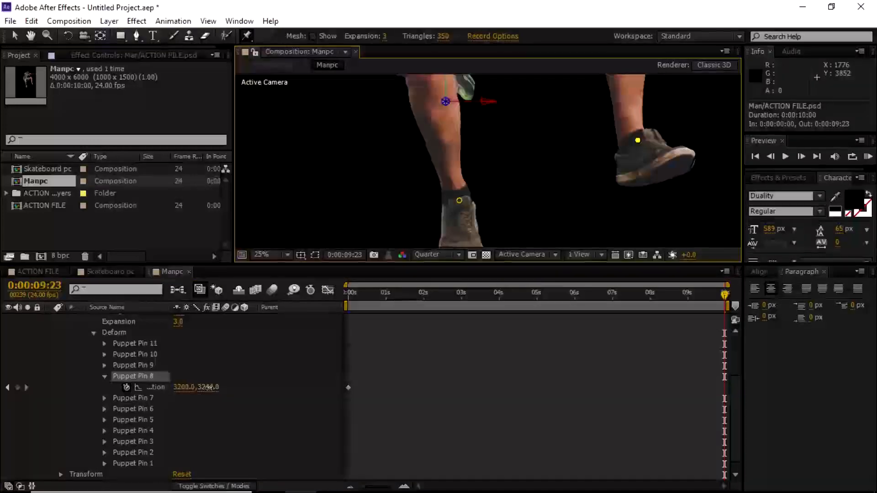
pyautogui.moveTo(207, 387); pyautogui.dragTo(216, 387)
pyautogui.hotkey('ctrl', 'z')
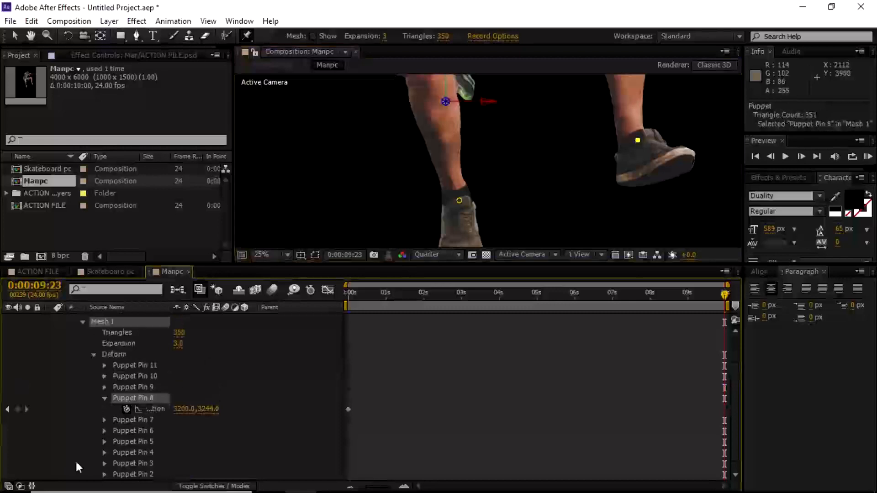
pyautogui.moveTo(181, 412); pyautogui.dragTo(202, 399)
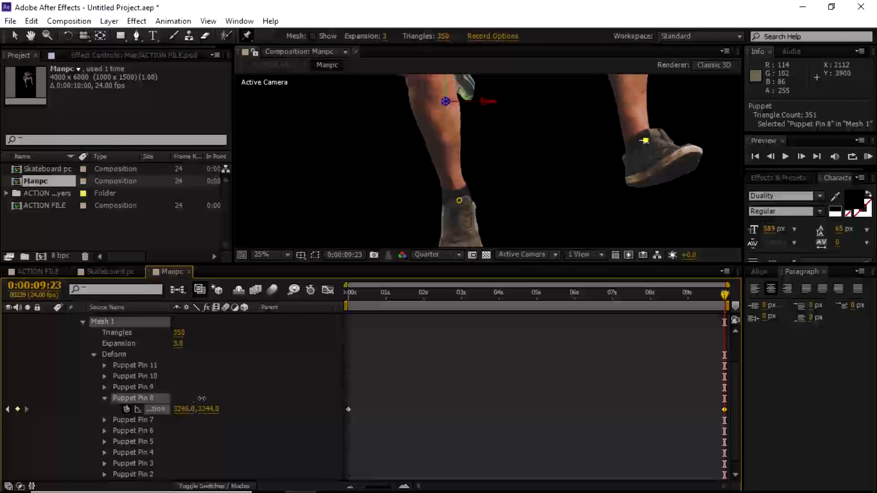
pyautogui.click(105, 397)
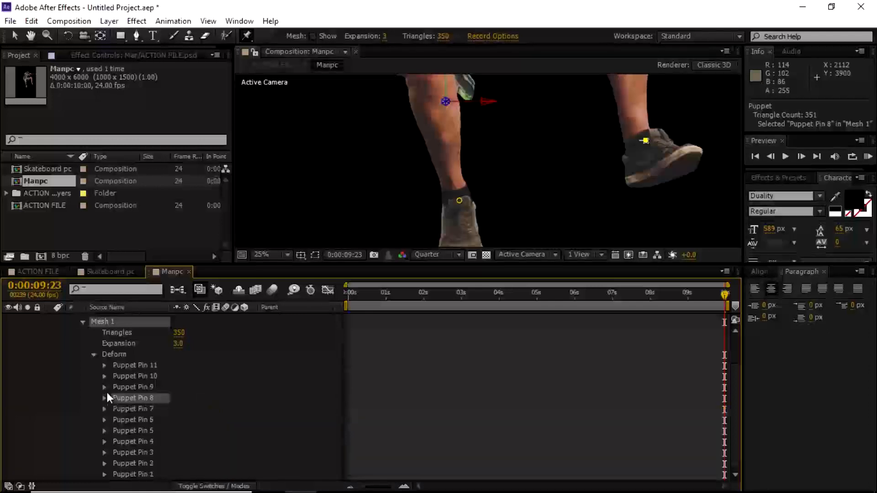
# - Set the Y position of Puppet Pin 9 on the near ankle to 3636, shift its X to just below 2060, and collapse it
pyautogui.click(104, 387)
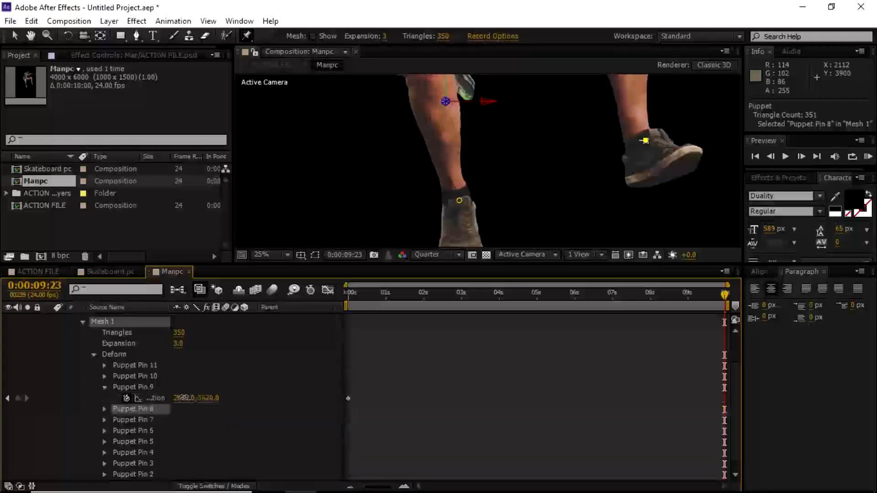
pyautogui.click(182, 397)
pyautogui.click(146, 387)
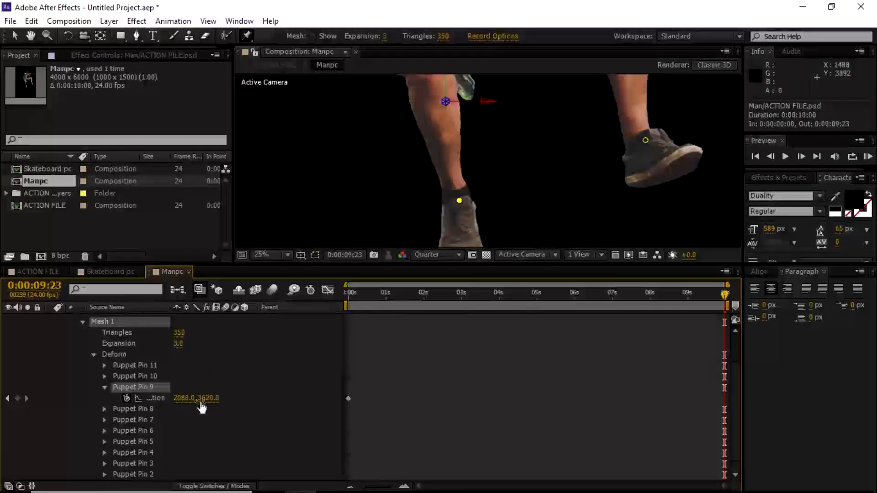
pyautogui.moveTo(210, 398); pyautogui.dragTo(160, 398)
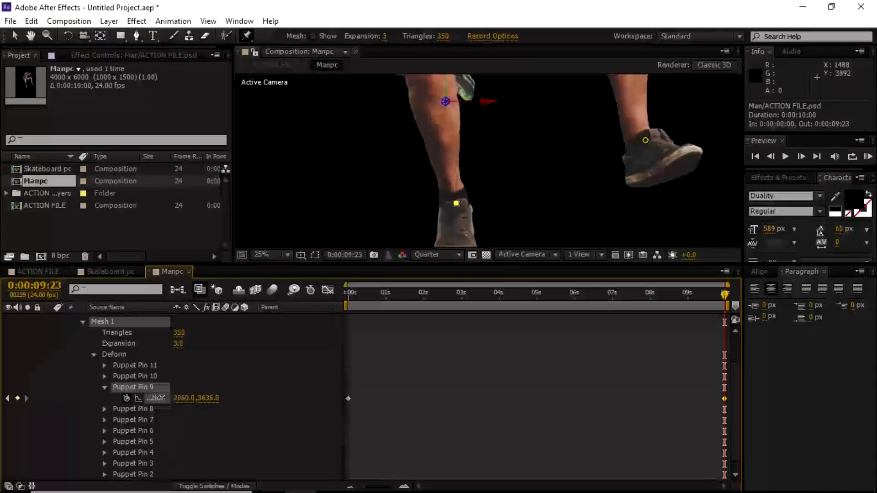
pyautogui.click(104, 387)
# - Set Puppet Pin 10 at the back of the waist to position 1654, 2424 at the last frame and collapse it
pyautogui.click(104, 377)
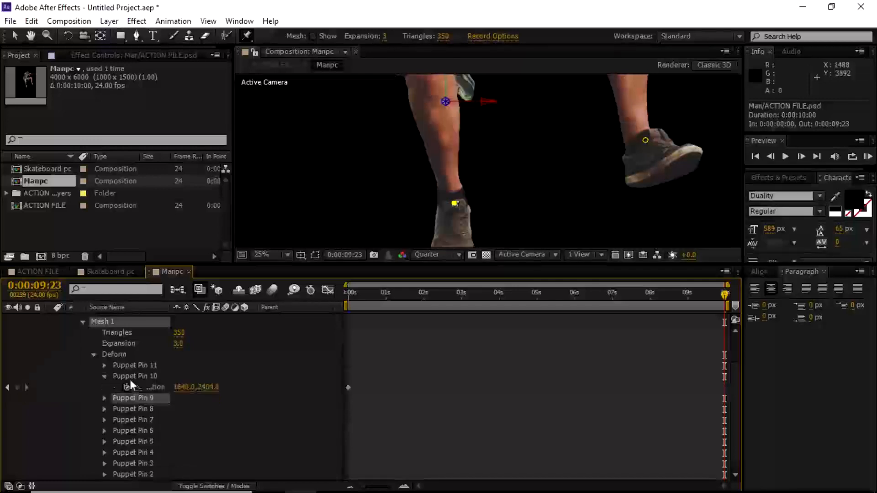
pyautogui.click(157, 377)
pyautogui.press('h')
pyautogui.moveTo(391, 166); pyautogui.dragTo(391, 210)
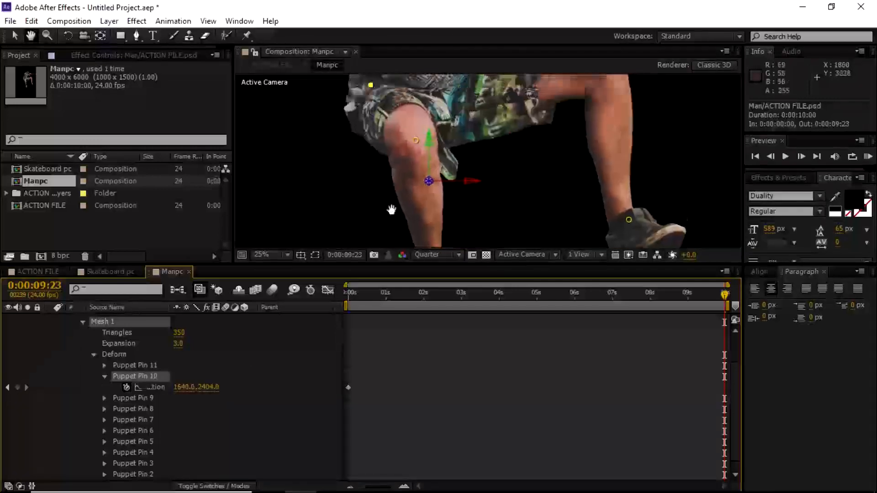
pyautogui.moveTo(389, 149); pyautogui.dragTo(379, 217)
pyautogui.hotkey('ctrl', 'p')
pyautogui.moveTo(209, 392); pyautogui.dragTo(222, 386)
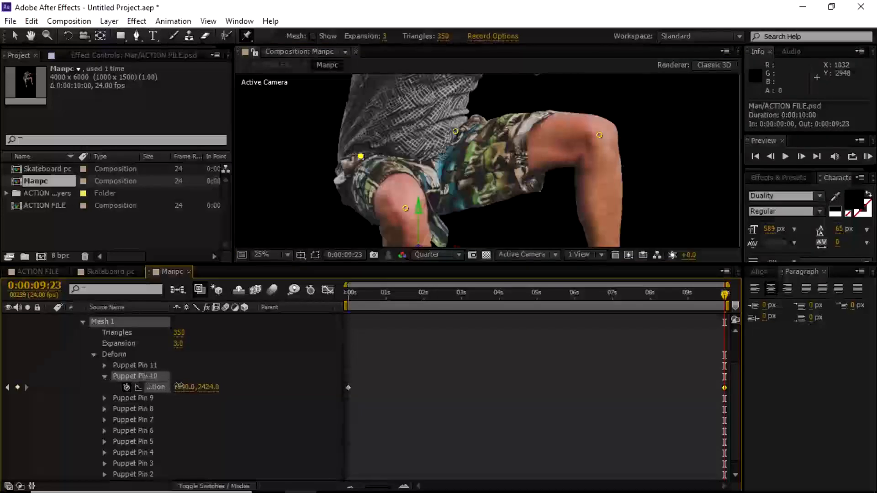
pyautogui.moveTo(180, 387); pyautogui.dragTo(187, 385)
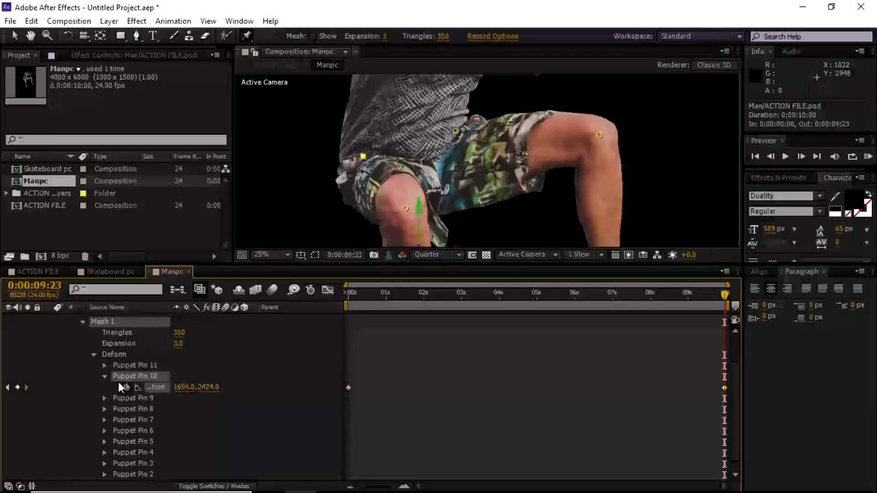
pyautogui.click(105, 377)
# - Set the Y position of Puppet Pin 11 at the front of the waist to 2284 at the last frame
pyautogui.click(105, 366)
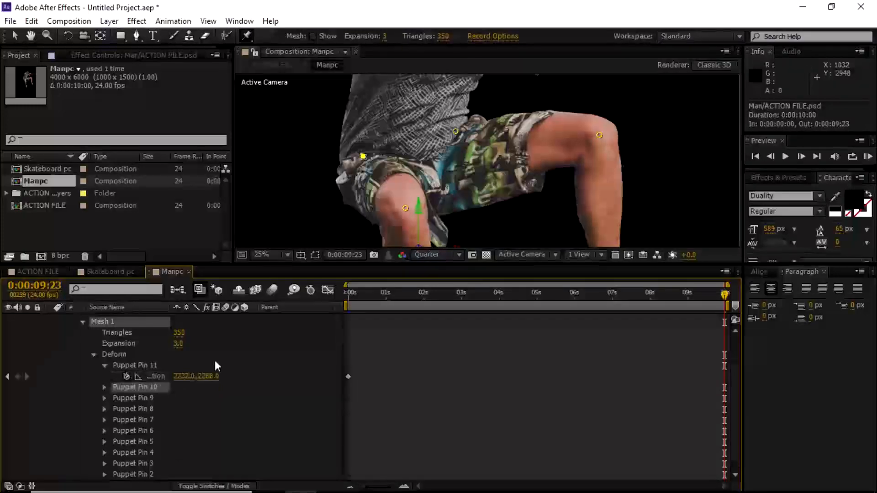
pyautogui.click(150, 366)
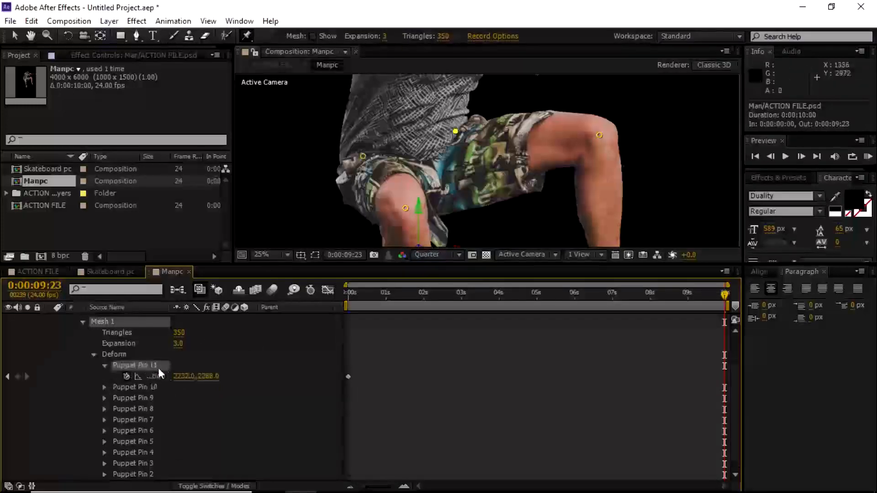
pyautogui.moveTo(212, 376); pyautogui.dragTo(228, 349)
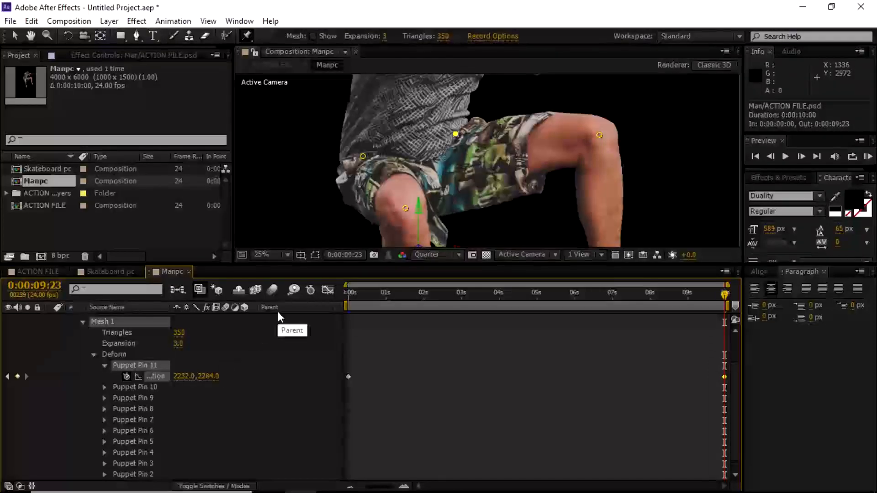
# - Collapse the puppet mesh's Deform group and scrub the Manpc timeline between its first and last frames to check the man's motion
pyautogui.click(93, 355)
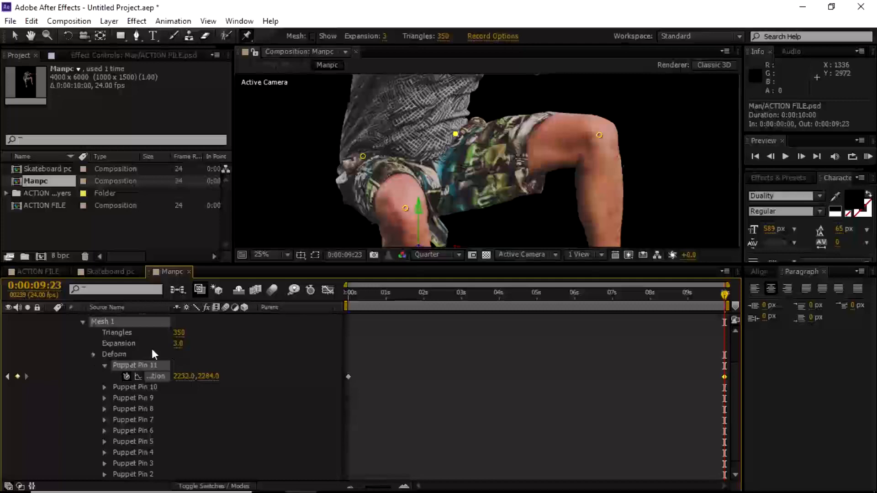
pyautogui.moveTo(355, 293); pyautogui.dragTo(341, 294)
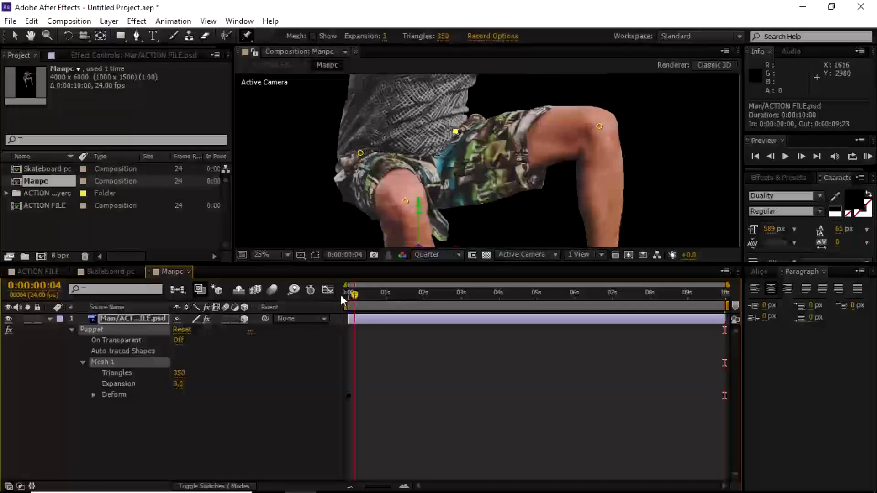
pyautogui.press(',')
pyautogui.press(',')
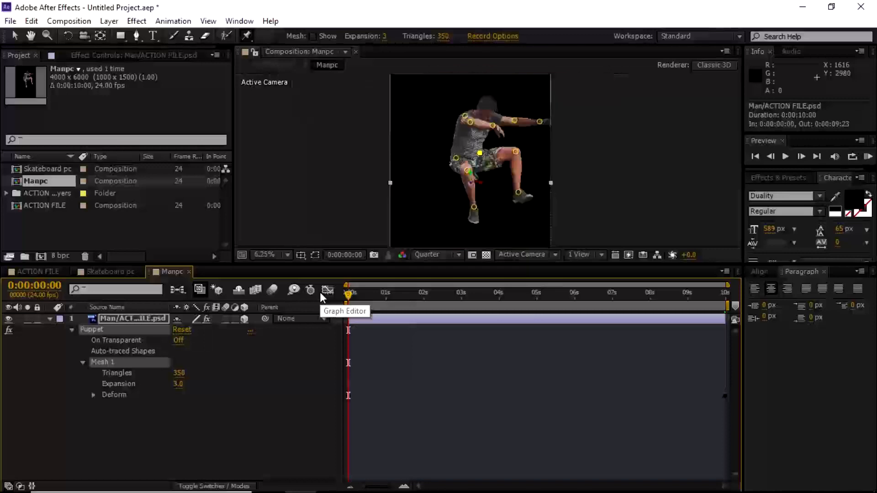
pyautogui.moveTo(348, 295); pyautogui.dragTo(341, 310)
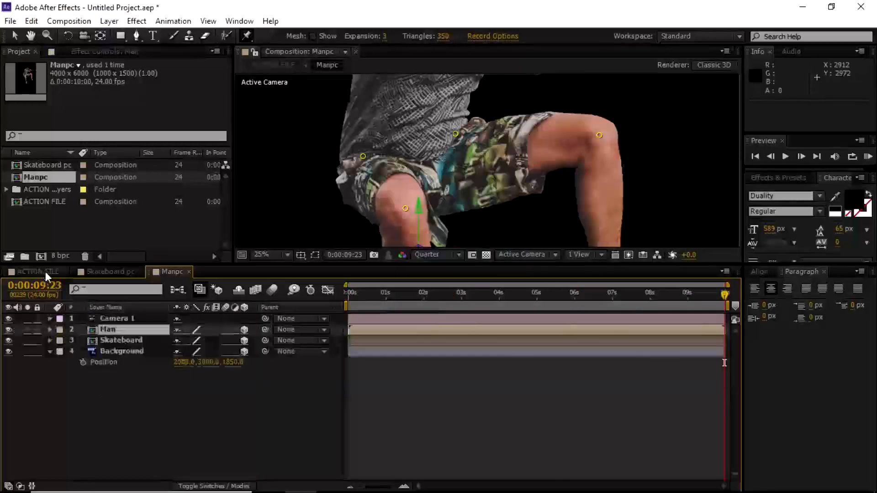
# - Switch to the ACTION FILE composition, return to the first frame and preview the combined animation
pyautogui.click(46, 272)
pyautogui.click(358, 295)
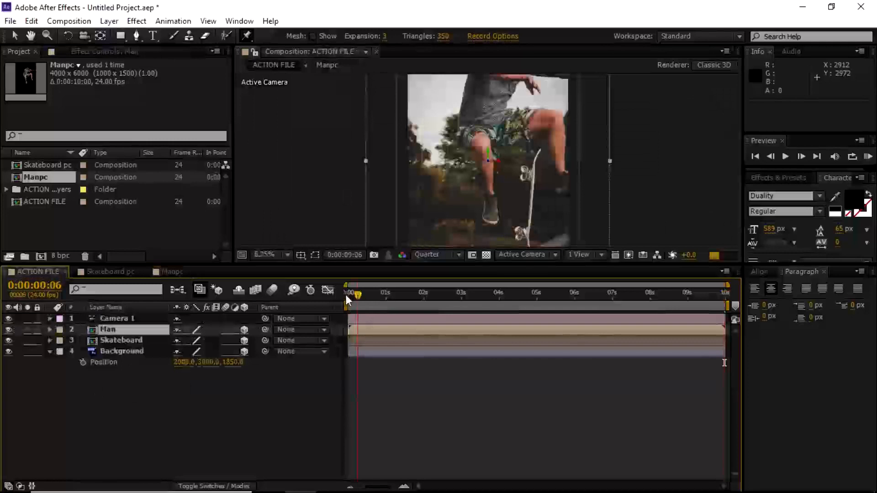
pyautogui.moveTo(347, 296); pyautogui.dragTo(334, 295)
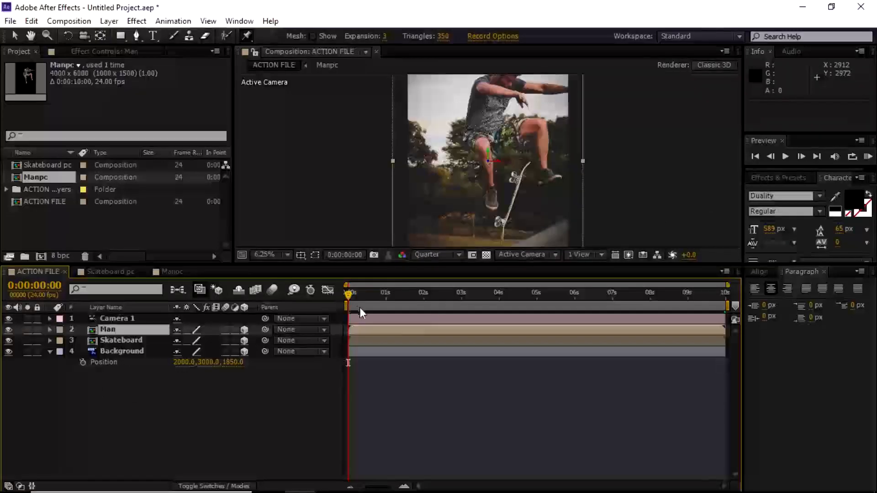
pyautogui.press('space')
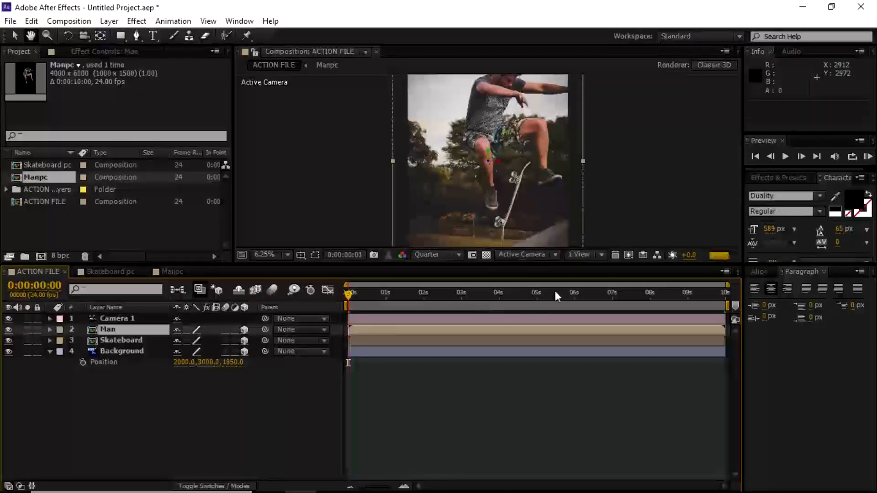
# - End the ACTION FILE work area at 0:00:05:09 and preview the shortened range
pyautogui.click(551, 291)
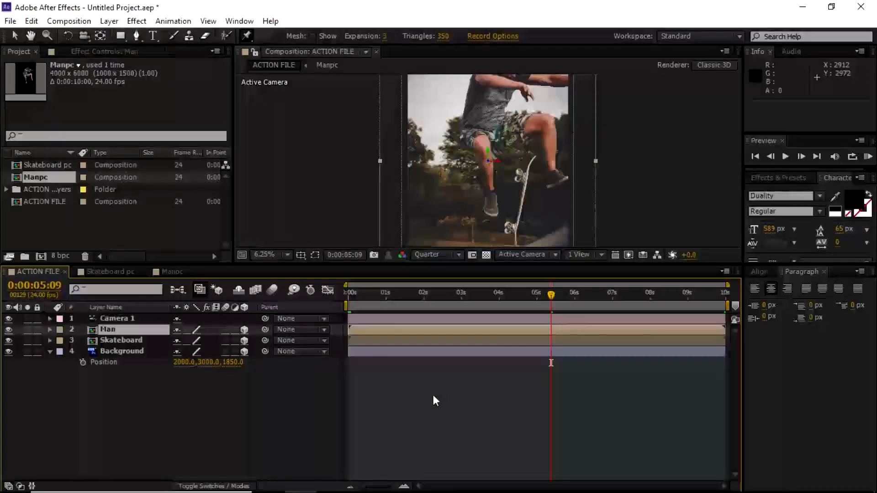
pyautogui.press('n')
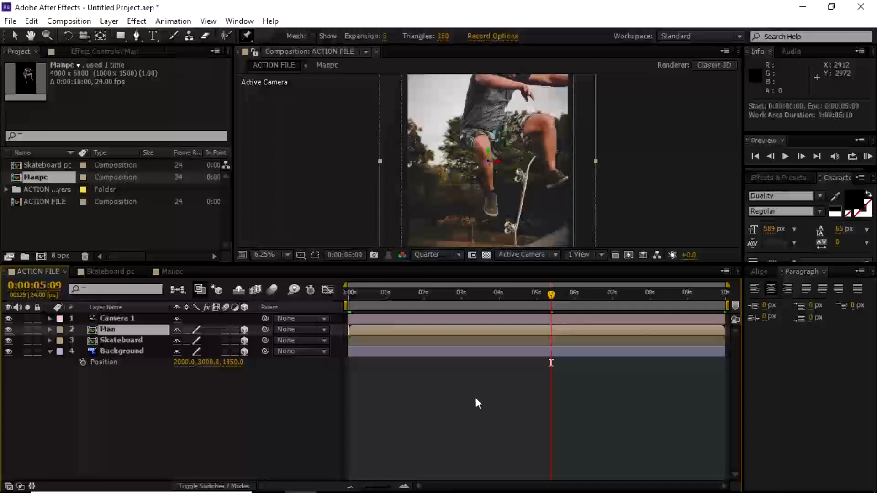
pyautogui.press('space')
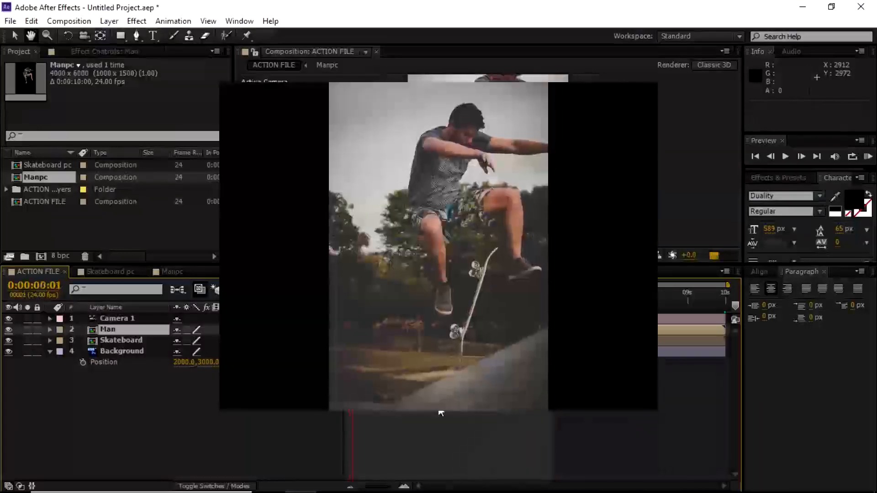